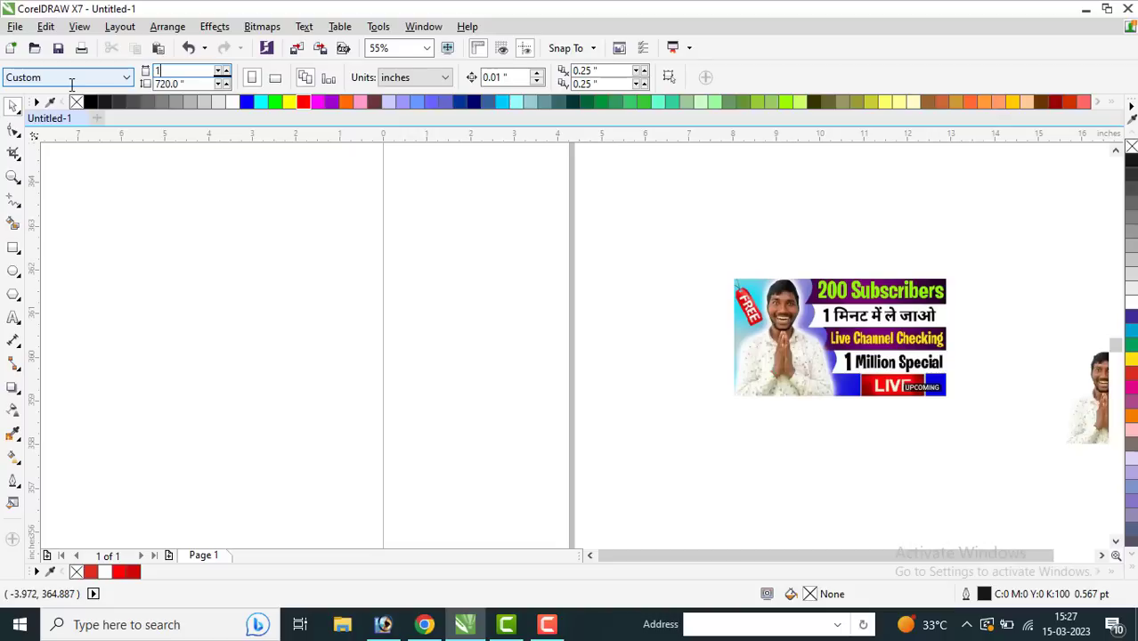
- Set the page size to 1280 px wide by 720 px high
{"action": "type", "text": "px"}
{"action": "key", "text": "Tab"}
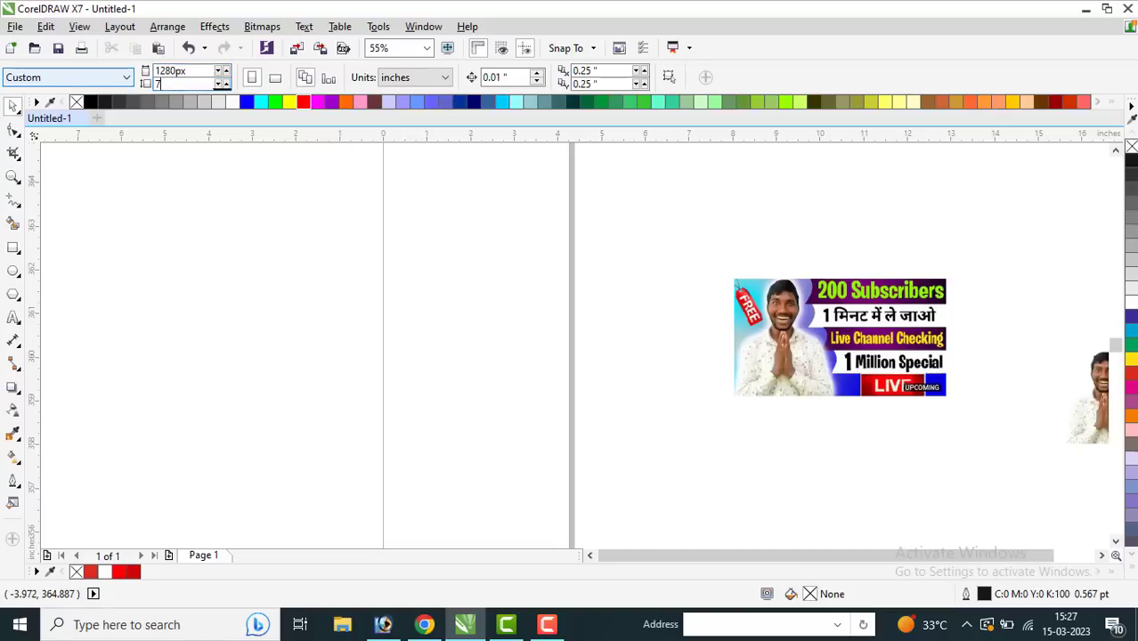
{"action": "key", "text": "Return"}
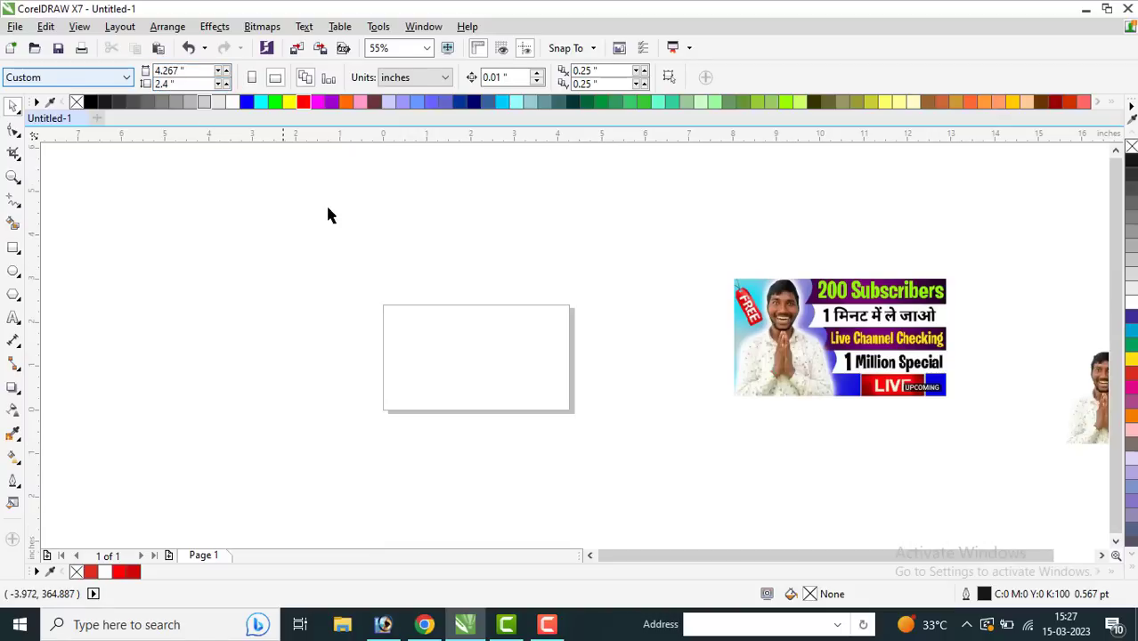
- Move the reference thumbnail image close beside the right edge of the blank page
{"action": "key", "text": "z"}
{"action": "left_click_drag", "start_coordinate": [300, 203], "coordinate": [1021, 466]}
{"action": "key", "text": "space"}
{"action": "left_click", "coordinate": [804, 298]}
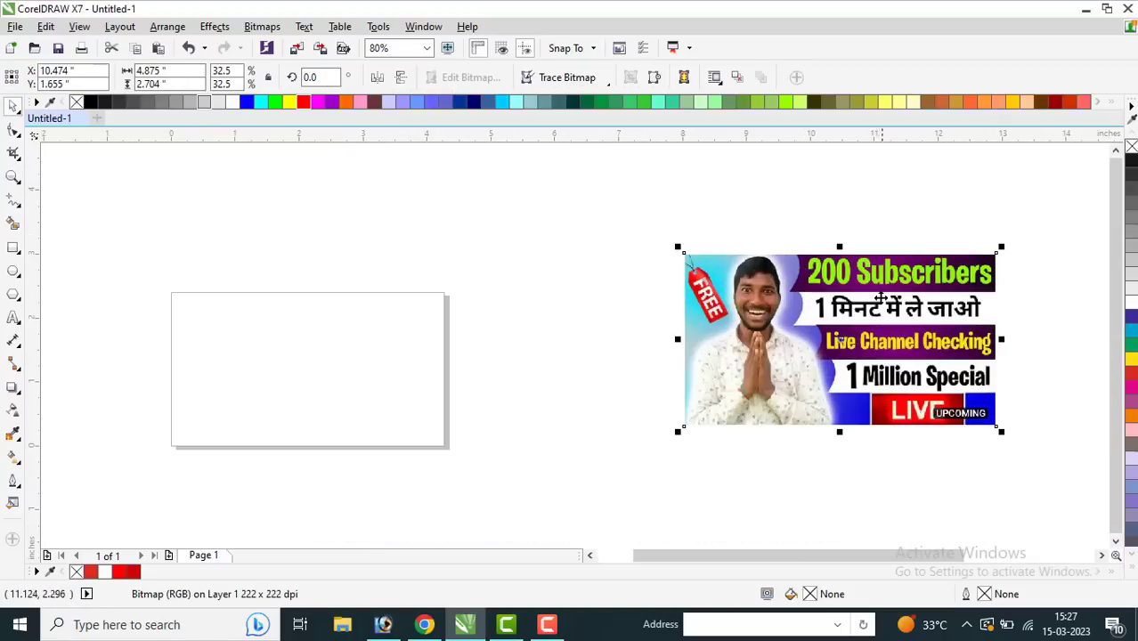
{"action": "key", "text": "z"}
{"action": "left_click_drag", "start_coordinate": [118, 220], "coordinate": [1102, 508]}
{"action": "right_click", "coordinate": [451, 317]}
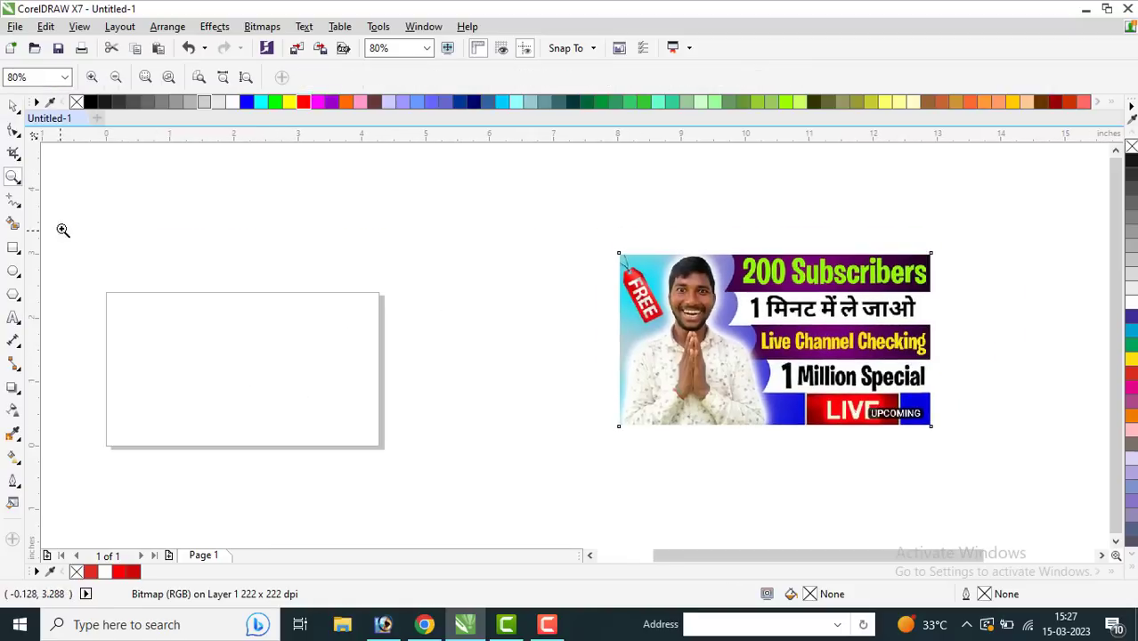
{"action": "key", "text": "space"}
{"action": "left_click_drag", "start_coordinate": [725, 312], "coordinate": [495, 345]}
{"action": "key", "text": "z"}
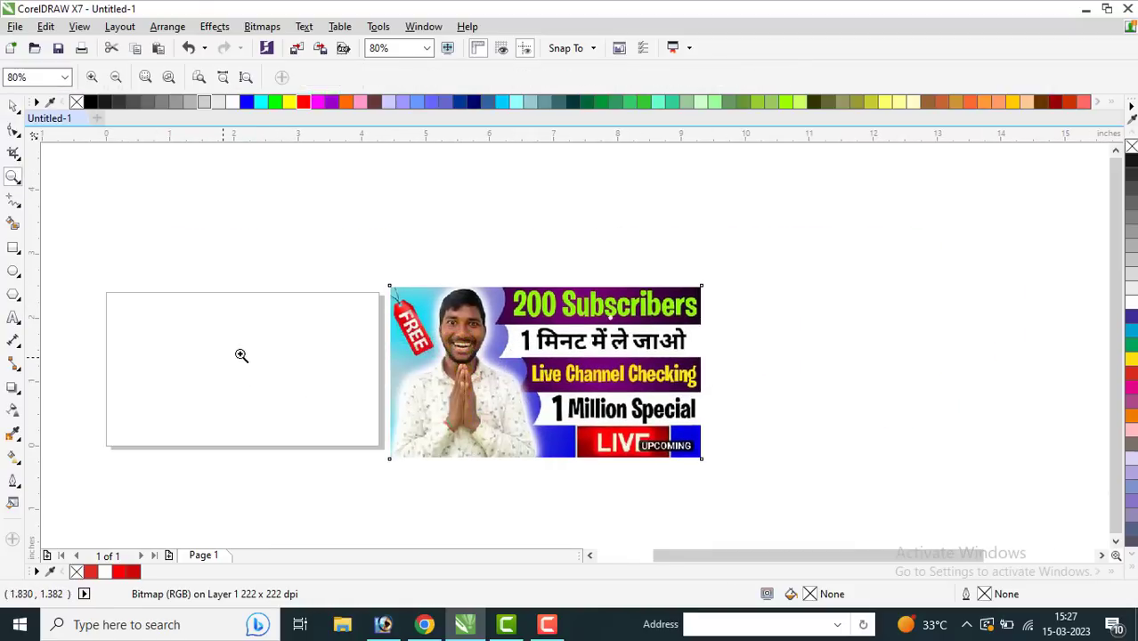
{"action": "right_click", "coordinate": [253, 327]}
{"action": "left_click_drag", "start_coordinate": [389, 280], "coordinate": [856, 449]}
{"action": "key", "text": "space"}
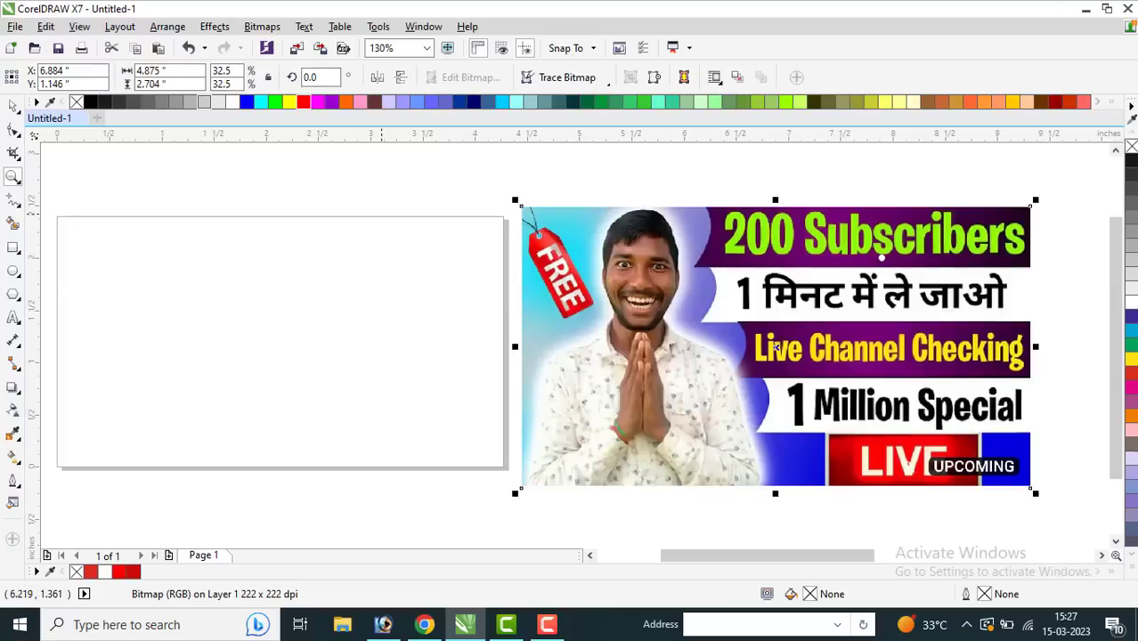
- Create a rectangle covering the whole page and fill it with blue
{"action": "left_click", "coordinate": [151, 307]}
{"action": "left_click", "coordinate": [13, 246]}
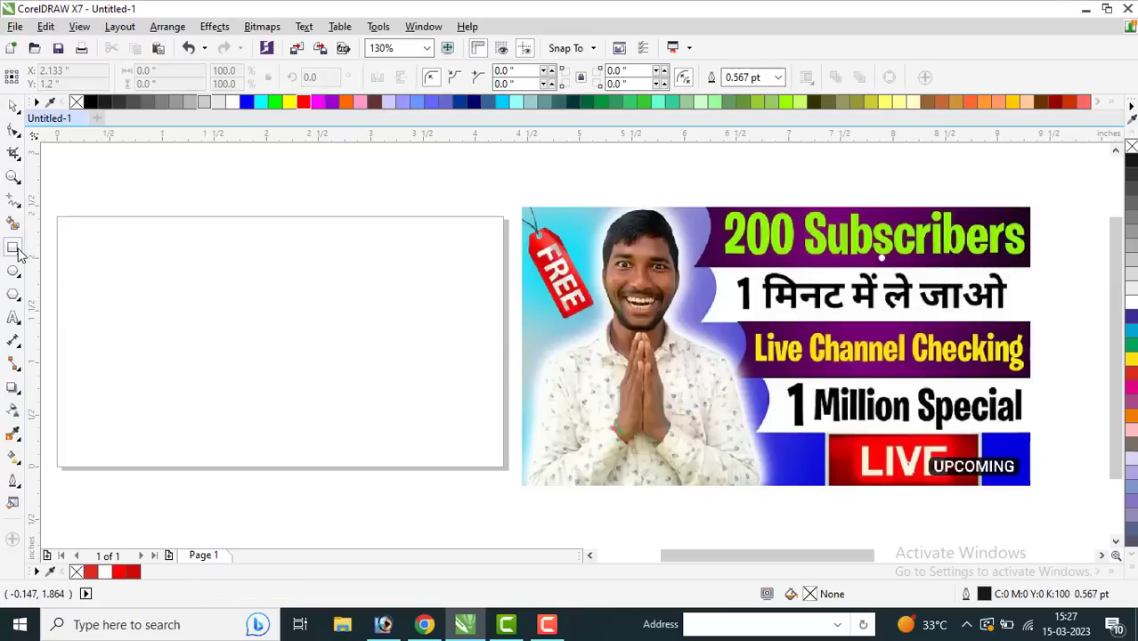
{"action": "double_click", "coordinate": [13, 247]}
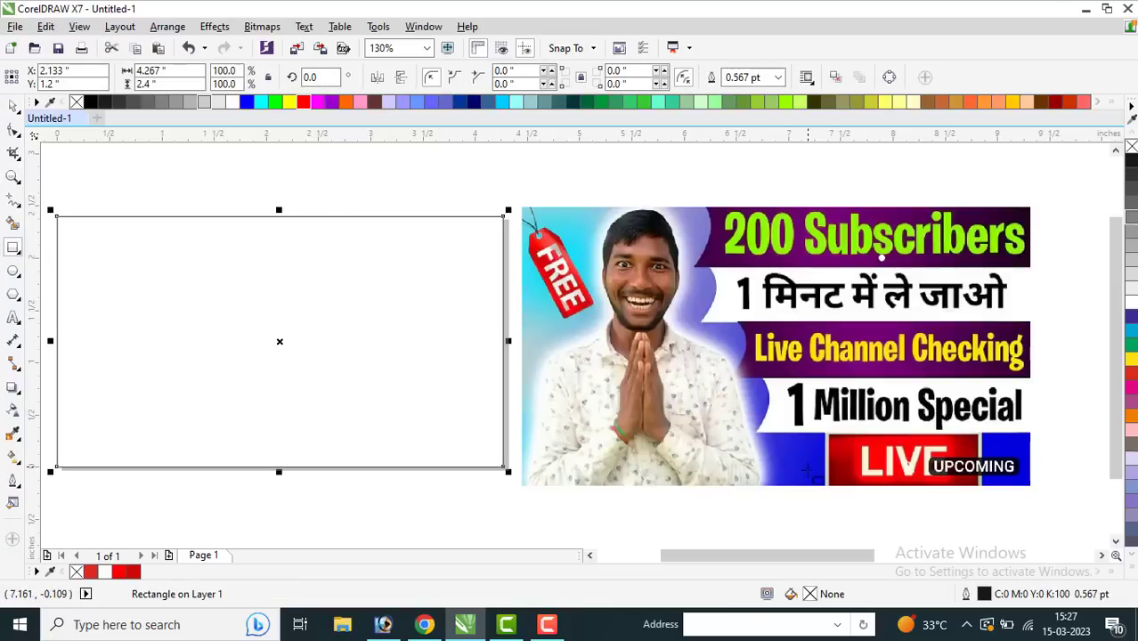
{"action": "left_click", "coordinate": [247, 102]}
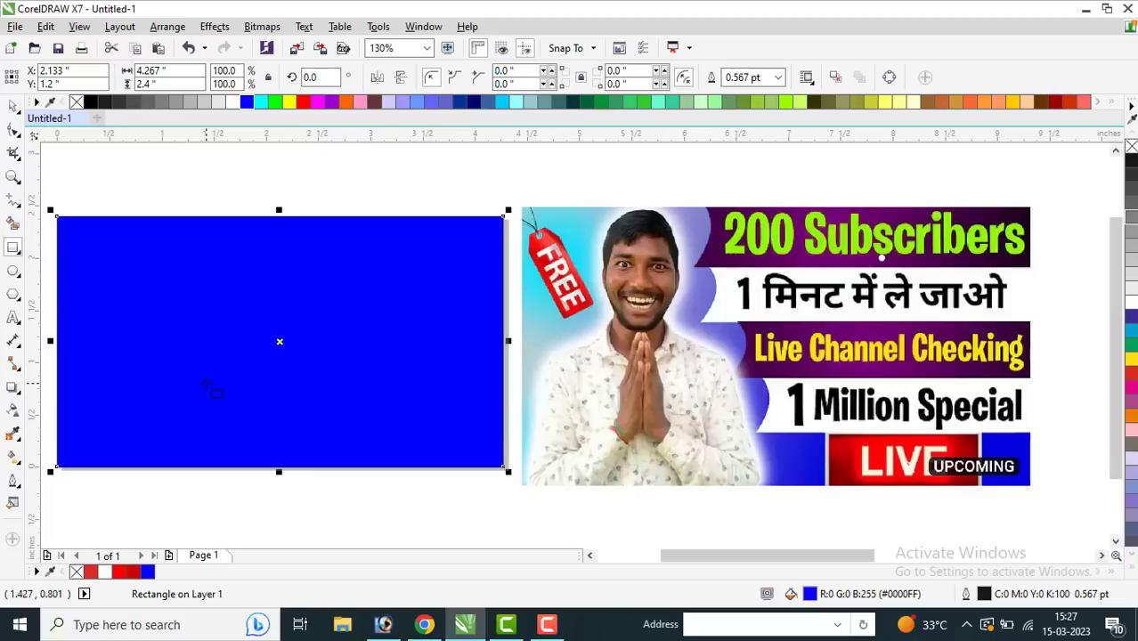
- Give the page rectangle a linear fountain fill from cyan on the left to blue on the right, with the midpoint shifted toward the cyan
{"action": "key", "text": "g"}
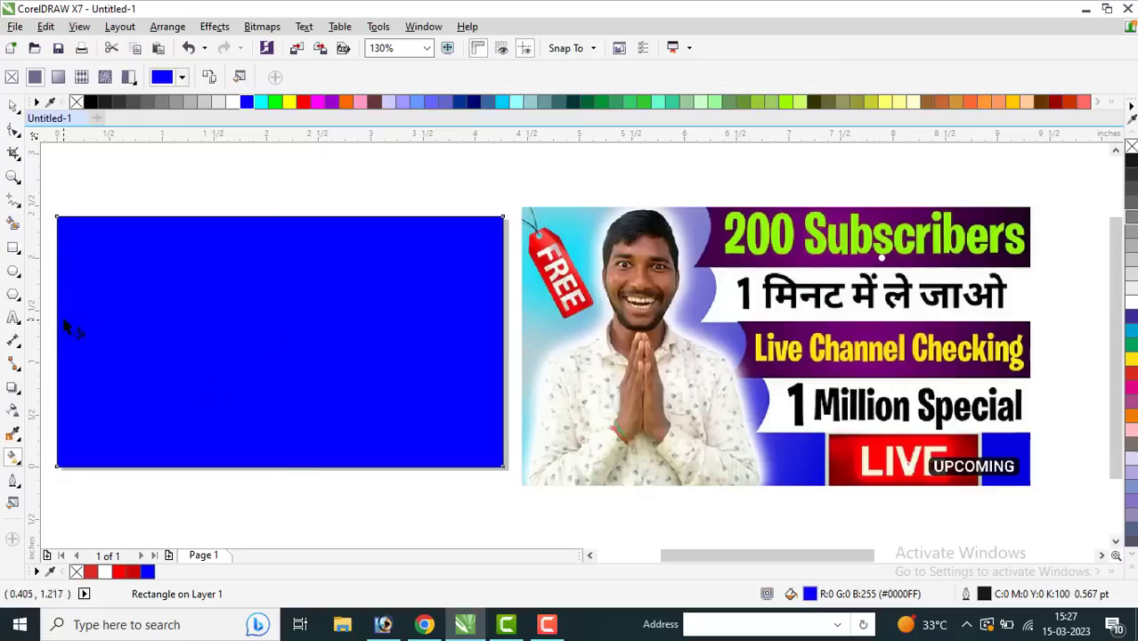
{"action": "left_click", "coordinate": [58, 78]}
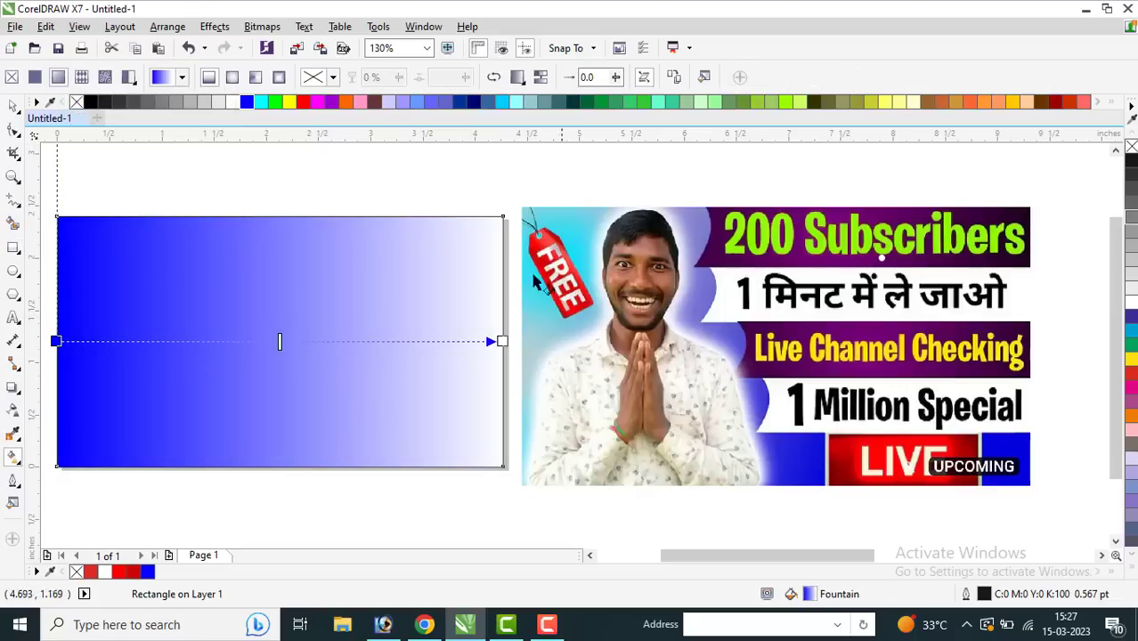
{"action": "left_click_drag", "start_coordinate": [265, 106], "coordinate": [502, 343]}
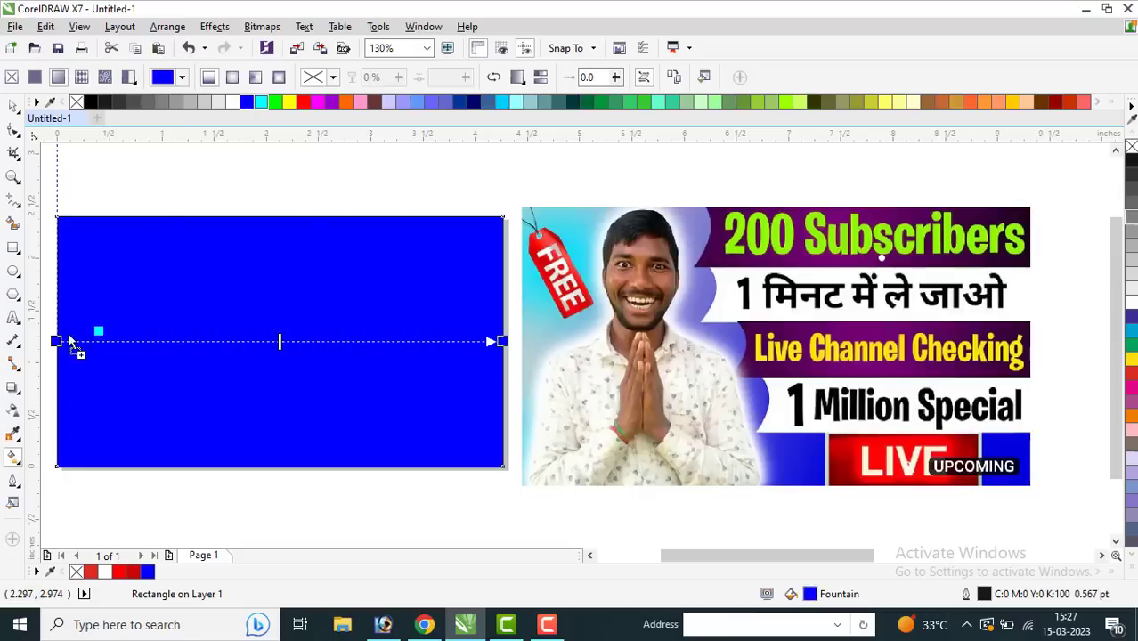
{"action": "left_click_drag", "start_coordinate": [56, 346], "coordinate": [93, 341]}
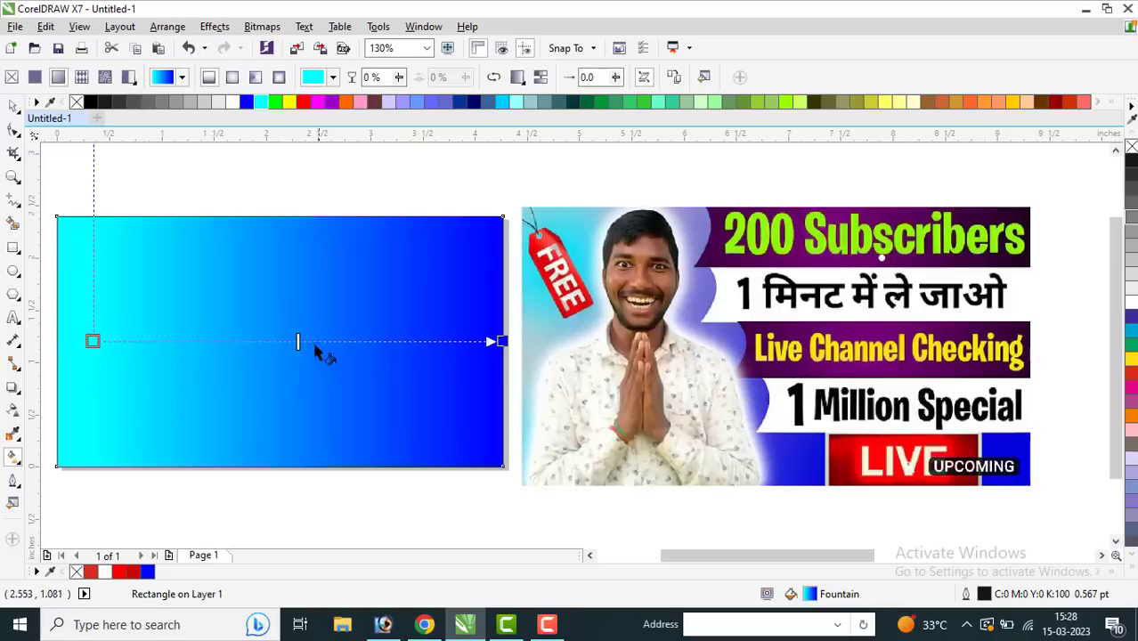
{"action": "left_click_drag", "start_coordinate": [236, 341], "coordinate": [236, 341]}
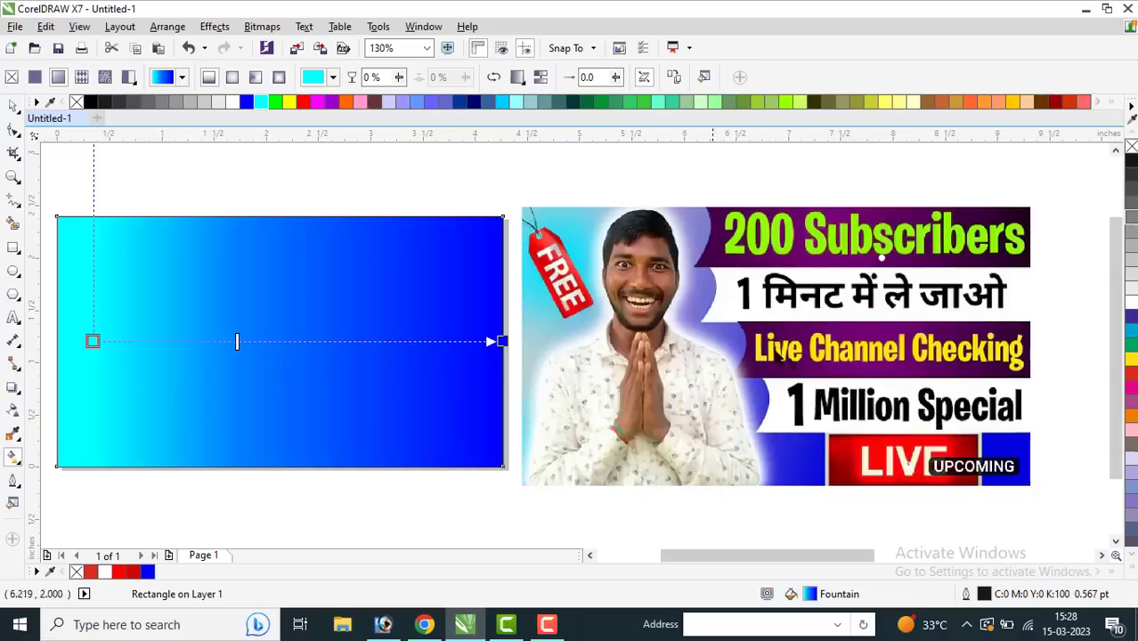
{"action": "key", "text": "space"}
{"action": "left_click", "coordinate": [348, 173]}
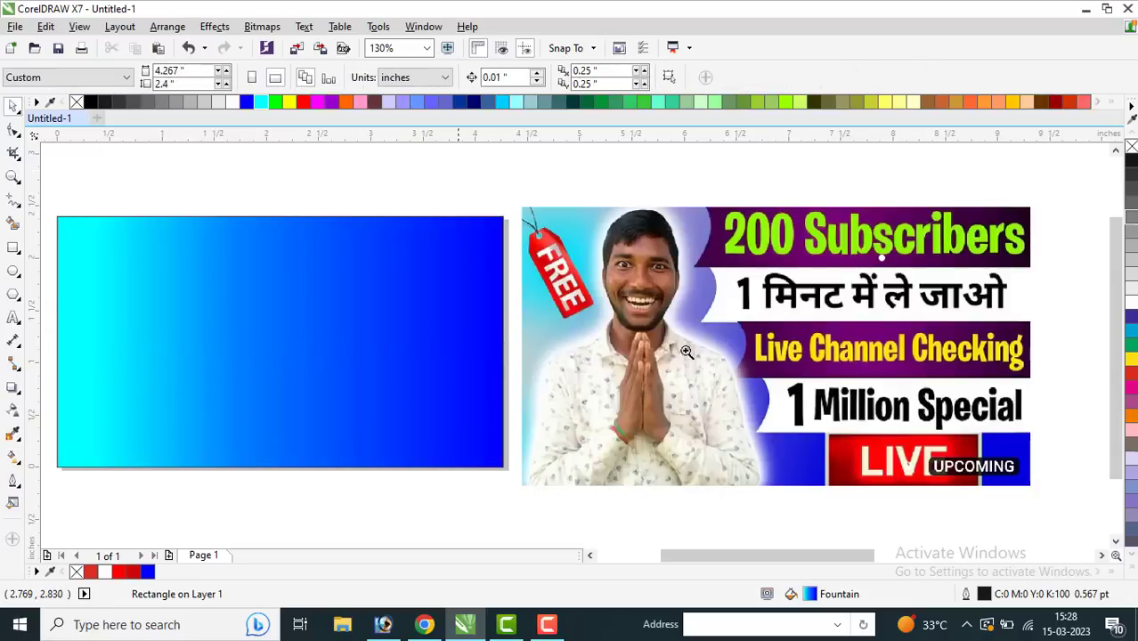
- Move the man's cutout photo from outside the page onto the gradient background
{"action": "key", "text": "z"}
{"action": "scroll", "coordinate": [617, 368], "scroll_direction": "down", "scroll_amount": 2}
{"action": "key", "text": "space"}
{"action": "left_click", "coordinate": [1091, 414]}
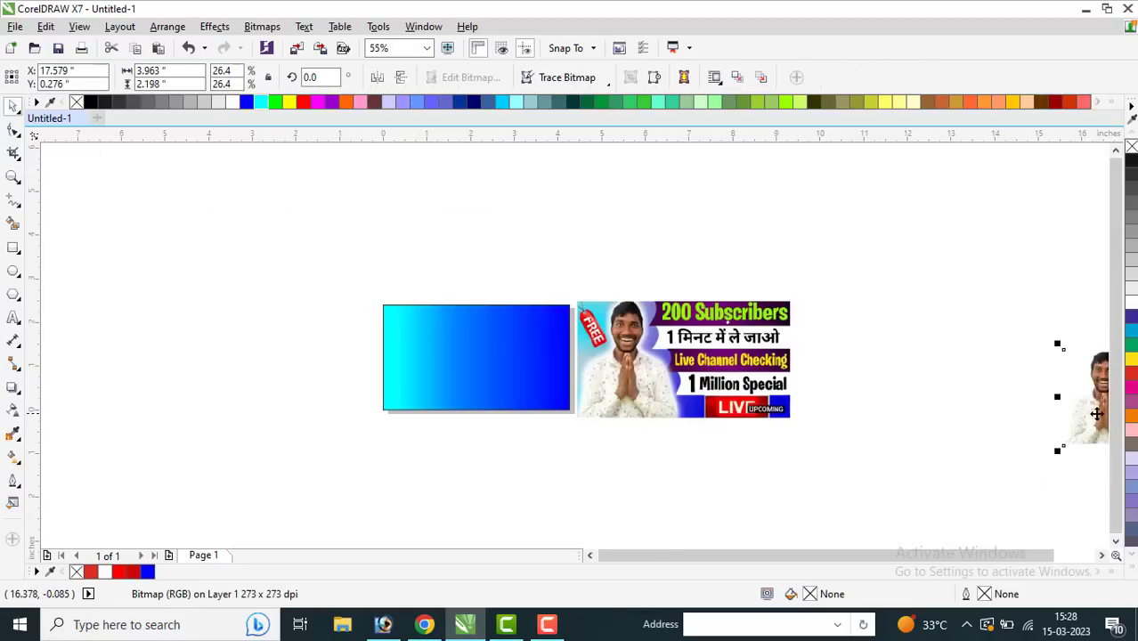
{"action": "left_click_drag", "start_coordinate": [1091, 414], "coordinate": [417, 383]}
{"action": "key", "text": "z"}
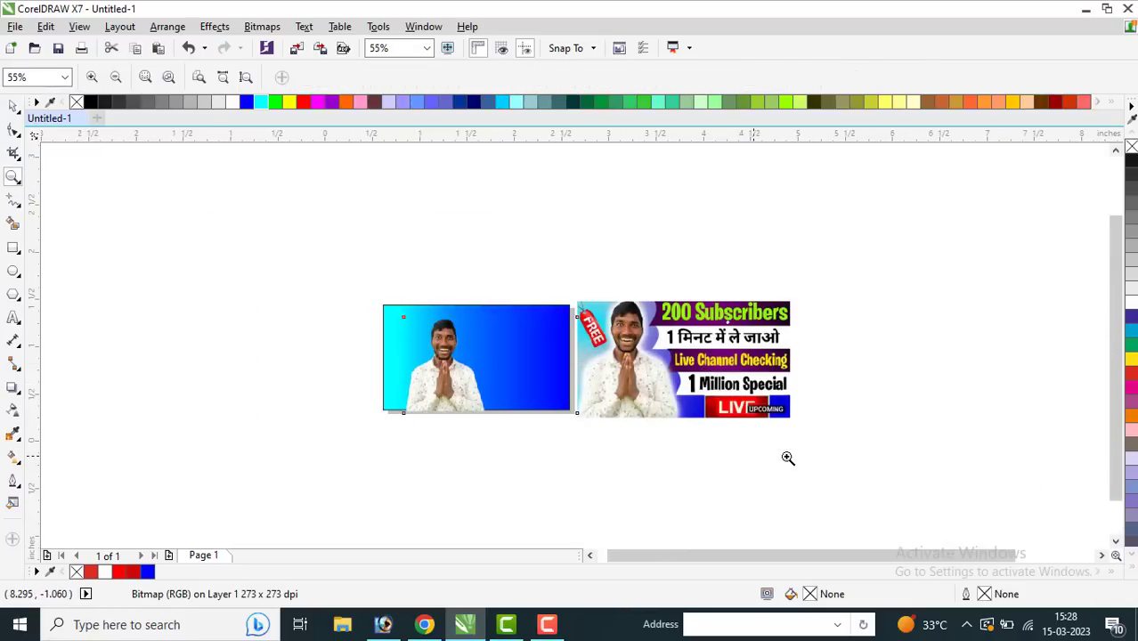
{"action": "scroll", "coordinate": [712, 401], "scroll_direction": "up", "scroll_amount": 3}
{"action": "key", "text": "space"}
- Crop the empty right part of the cutout photo with the Shape tool, to a width of about 1.93 inches
{"action": "left_click", "coordinate": [13, 130]}
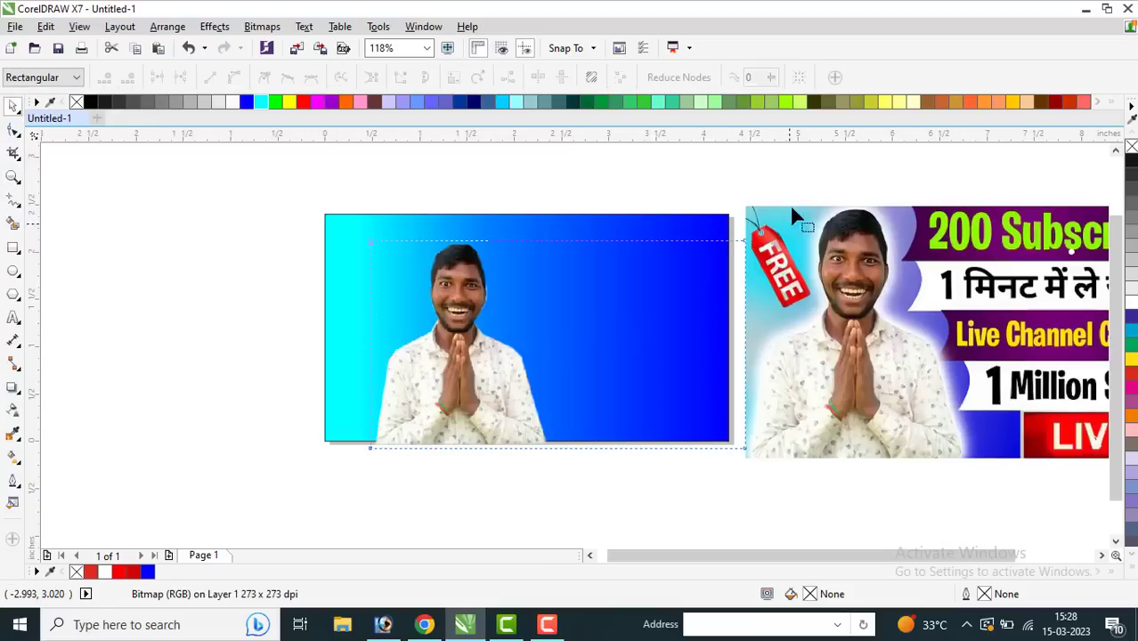
{"action": "left_click_drag", "start_coordinate": [746, 449], "coordinate": [558, 450]}
{"action": "key", "text": "space"}
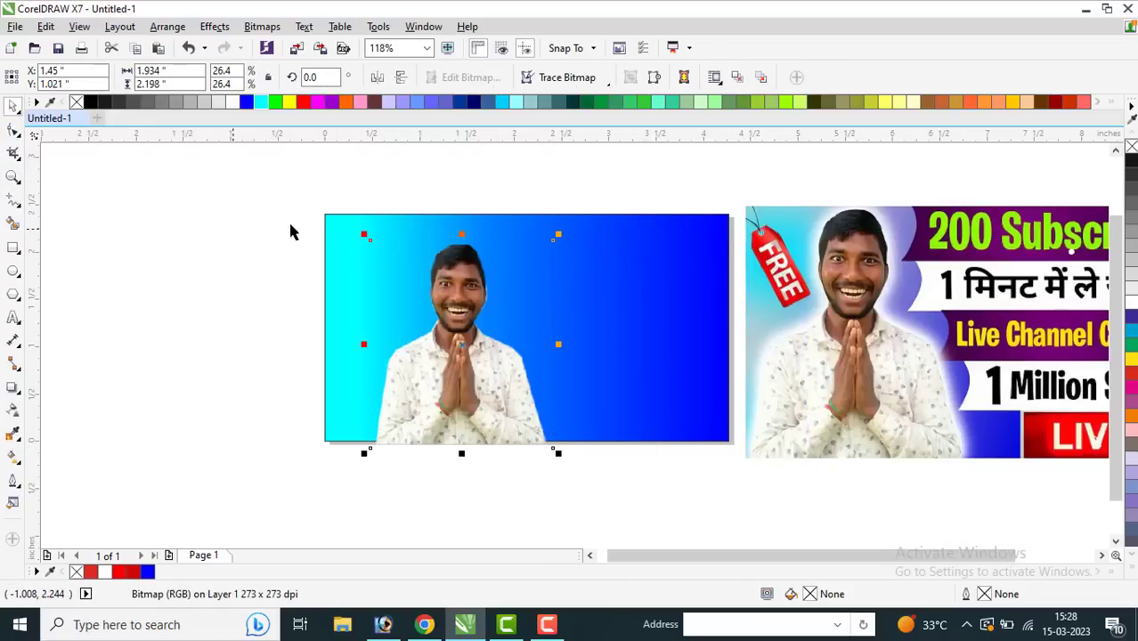
{"action": "key", "text": "space"}
{"action": "key", "text": "space"}
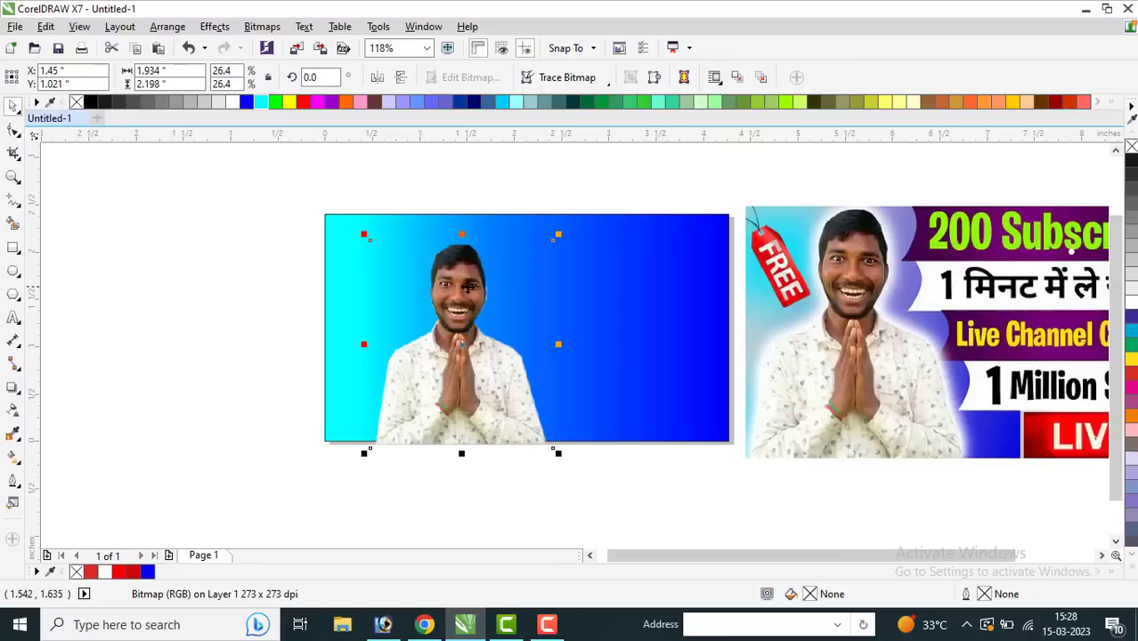
- Reposition the cutout photo near the left edge of the page, centred at about X 1.06 and Y 1.18 inches
{"action": "left_click_drag", "start_coordinate": [410, 281], "coordinate": [833, 475]}
{"action": "key", "text": "z"}
{"action": "scroll", "coordinate": [812, 407], "scroll_direction": "down", "scroll_amount": 2}
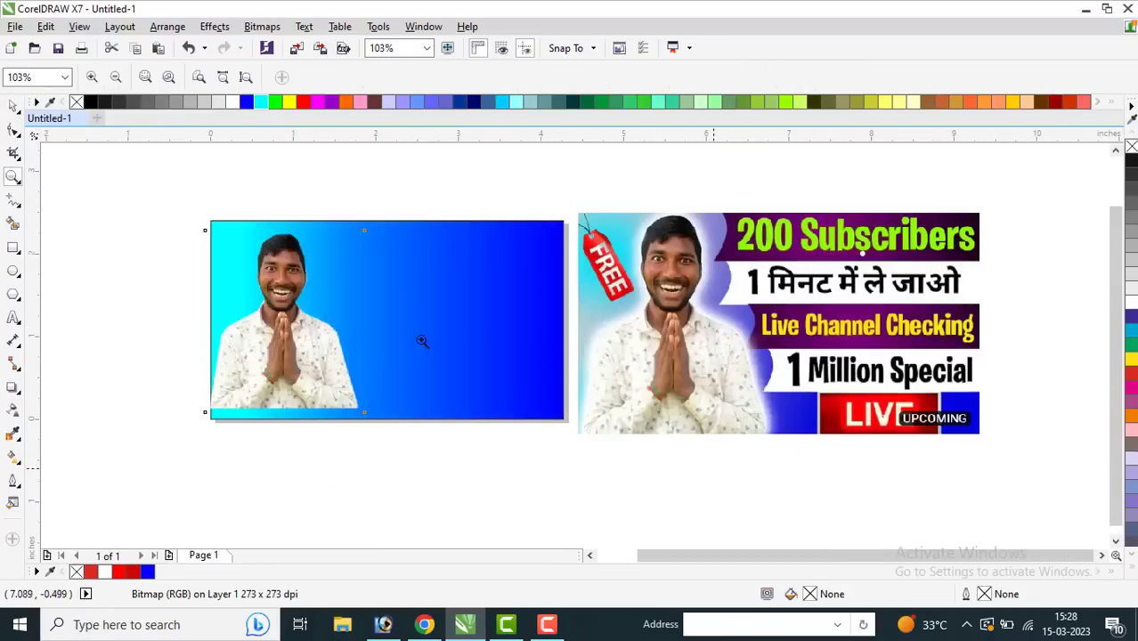
{"action": "key", "text": "space"}
{"action": "left_click_drag", "start_coordinate": [276, 305], "coordinate": [289, 304]}
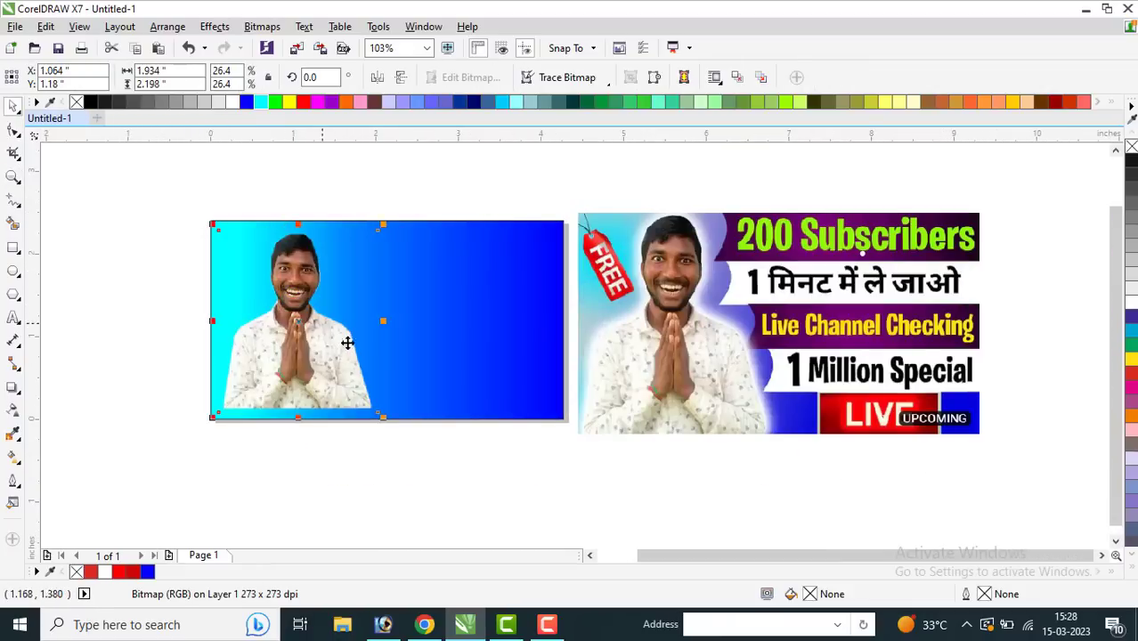
- Apply the Small Glow drop shadow preset to the cutout photo, colour it white and change its feathering direction
{"action": "key", "text": "s"}
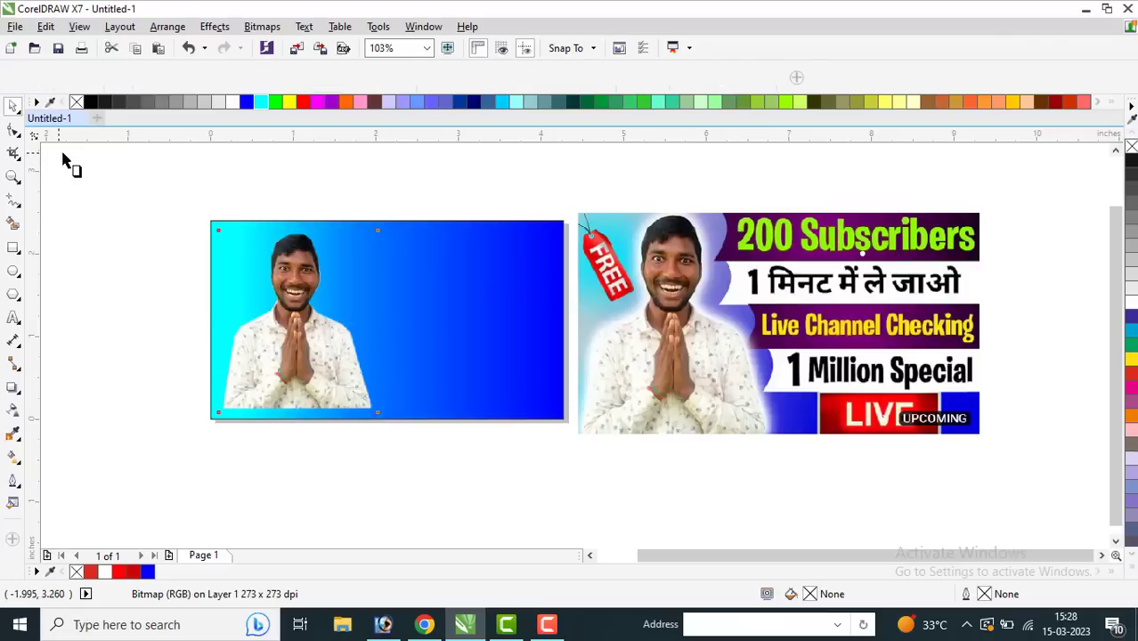
{"action": "left_click", "coordinate": [25, 77]}
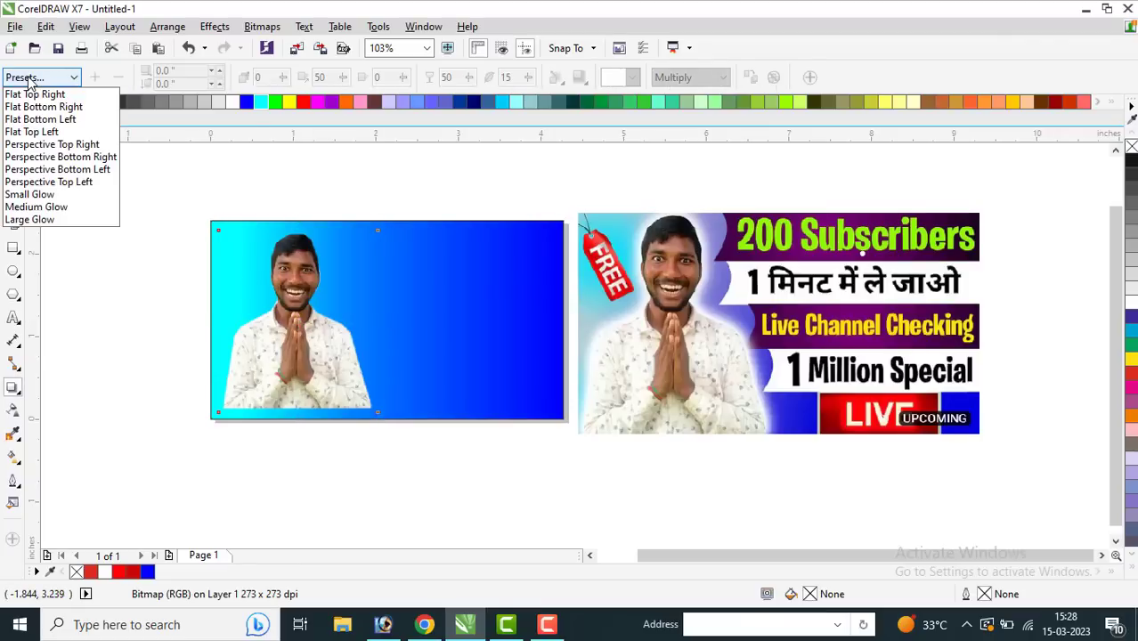
{"action": "left_click", "coordinate": [36, 195]}
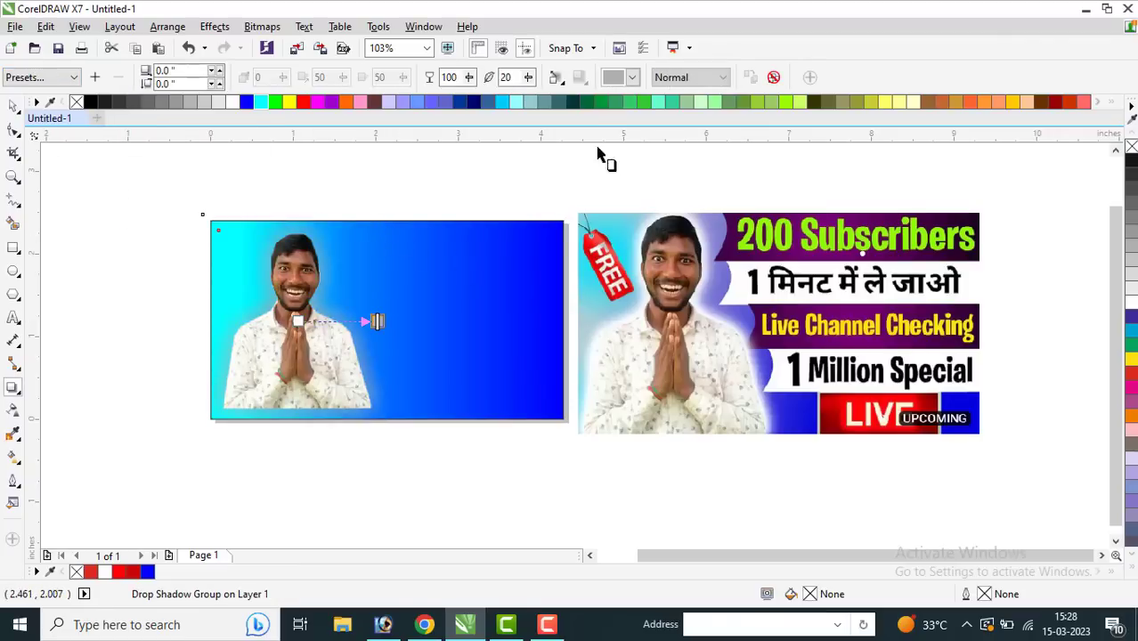
{"action": "left_click", "coordinate": [610, 78]}
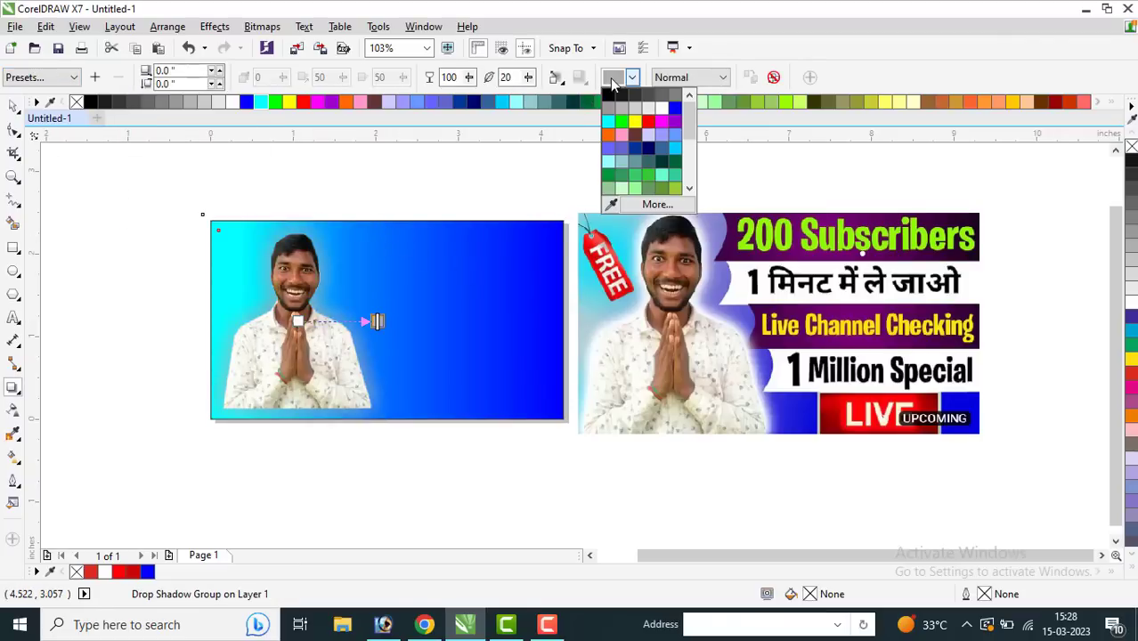
{"action": "left_click", "coordinate": [661, 110]}
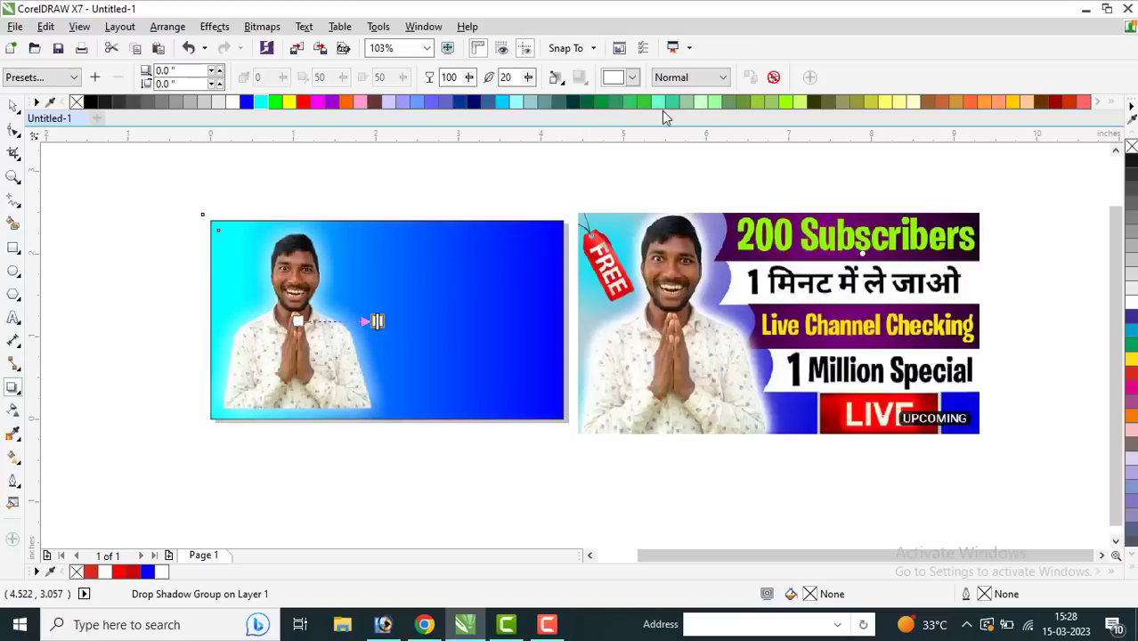
{"action": "left_click", "coordinate": [555, 78]}
{"action": "left_click", "coordinate": [601, 134]}
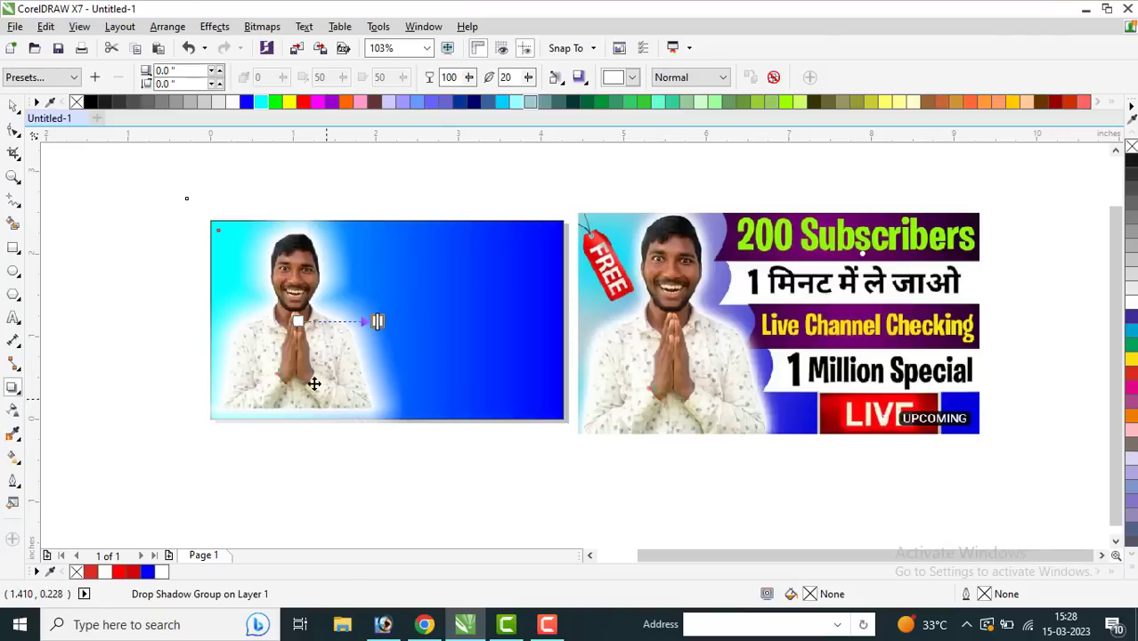
- PowerClip the glowing cutout photo inside the gradient page rectangle
{"action": "key", "text": "space"}
{"action": "key", "text": "ctrl+1"}
{"action": "left_click", "coordinate": [427, 366]}
- Edit the PowerClip contents, slightly enlarging the man's photo and fitting it into the lower-left corner of the page rectangle
{"action": "left_click", "coordinate": [289, 342], "text": "ctrl"}
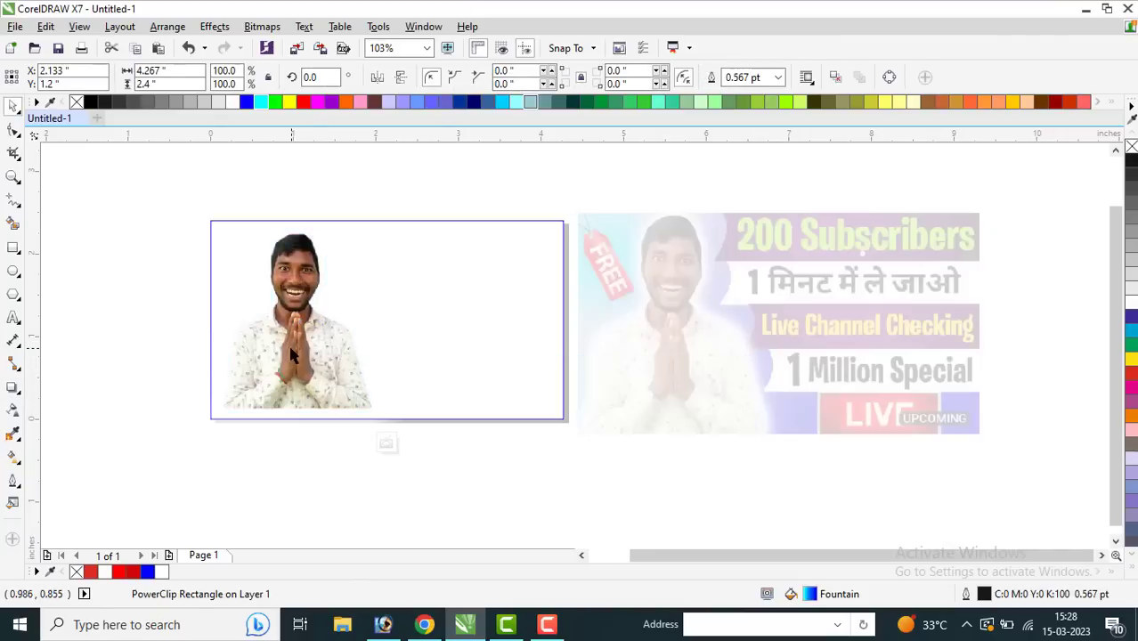
{"action": "left_click_drag", "start_coordinate": [296, 343], "coordinate": [285, 332]}
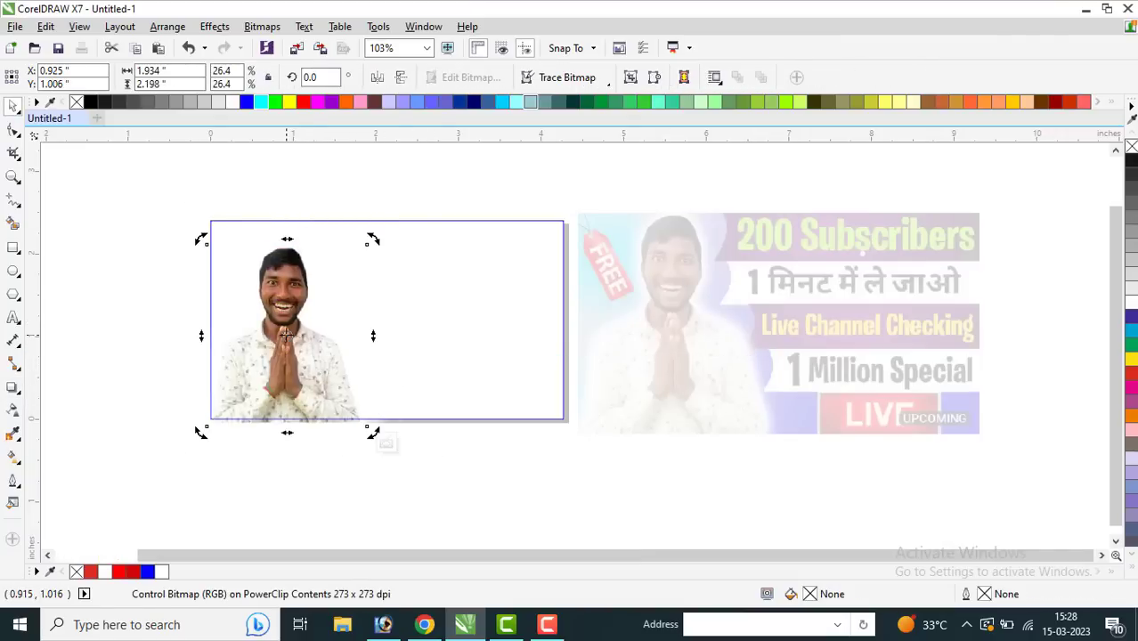
{"action": "key", "text": "space"}
{"action": "key", "text": "space"}
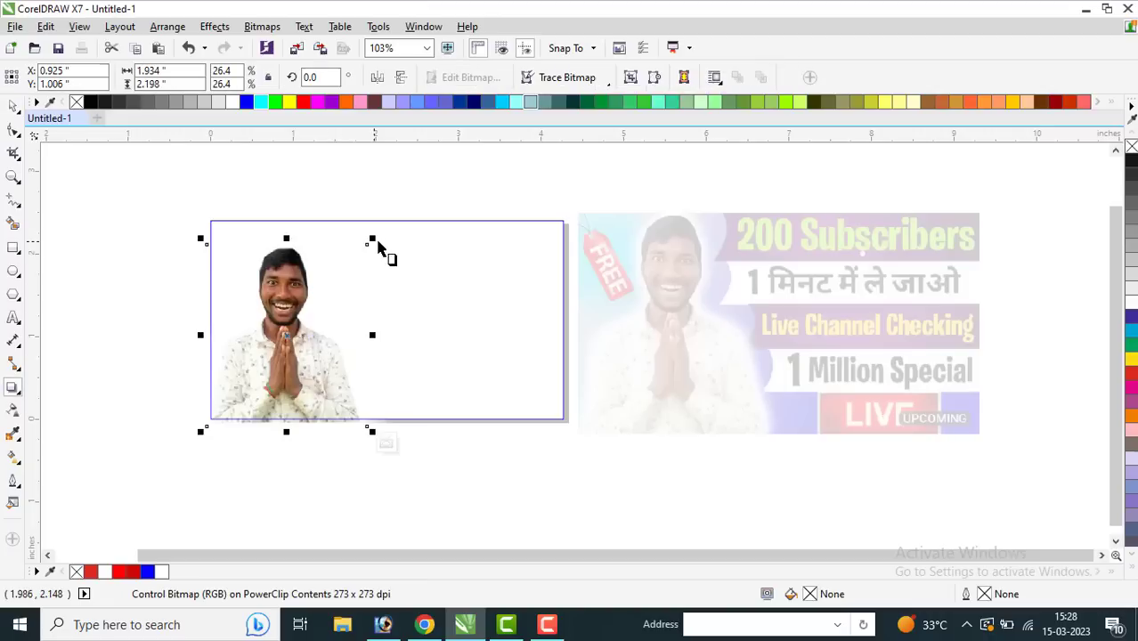
{"action": "left_click_drag", "start_coordinate": [373, 240], "coordinate": [405, 220]}
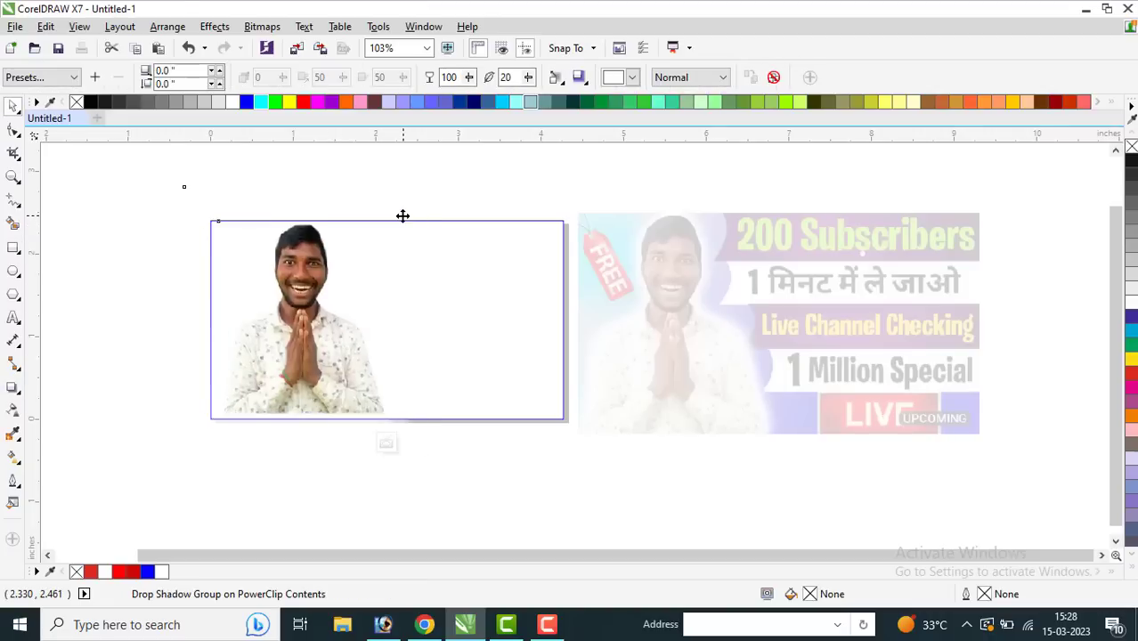
{"action": "left_click_drag", "start_coordinate": [303, 322], "coordinate": [285, 325]}
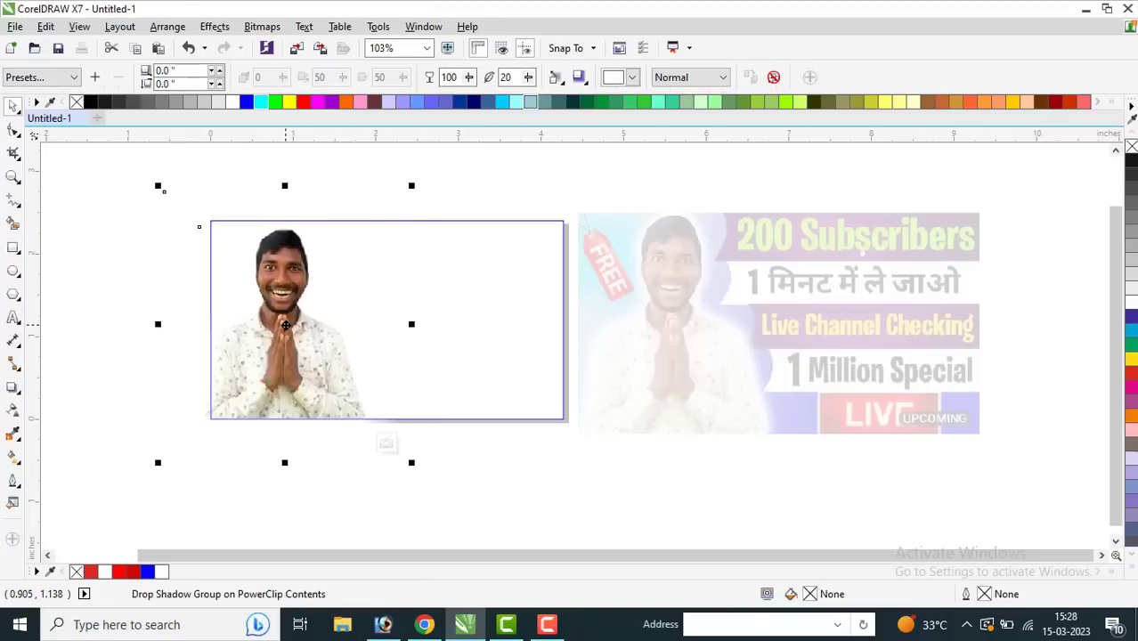
{"action": "left_click", "coordinate": [453, 186], "text": "ctrl"}
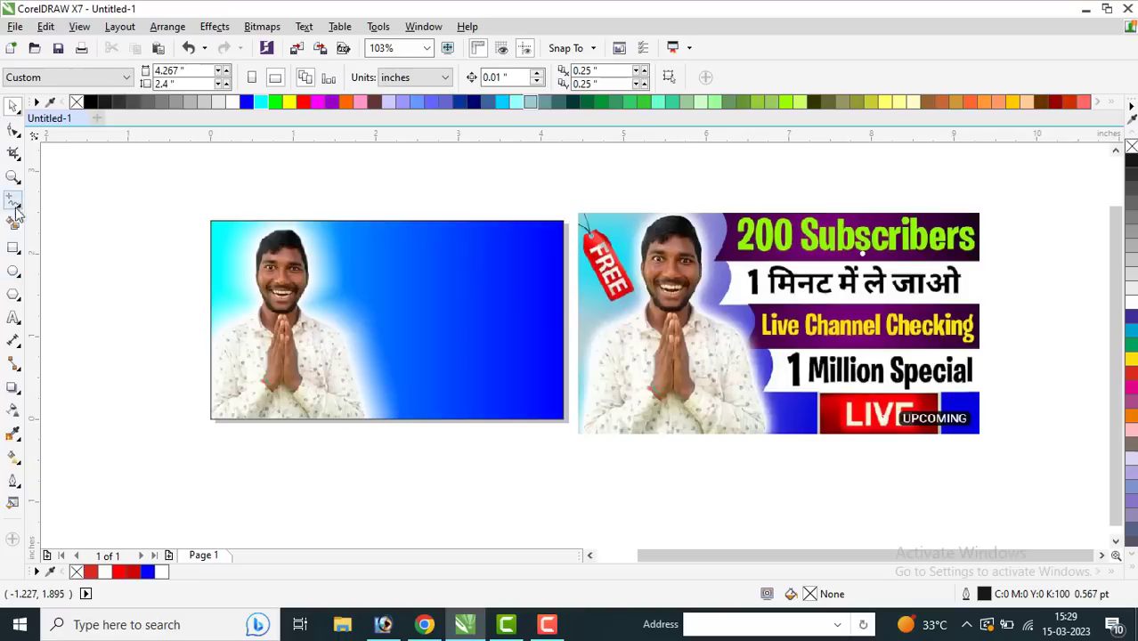
- Draw a rectangle about 2.7 by 0.48 inches in the page's upper-right corner and convert it to curves
{"action": "left_click", "coordinate": [12, 248]}
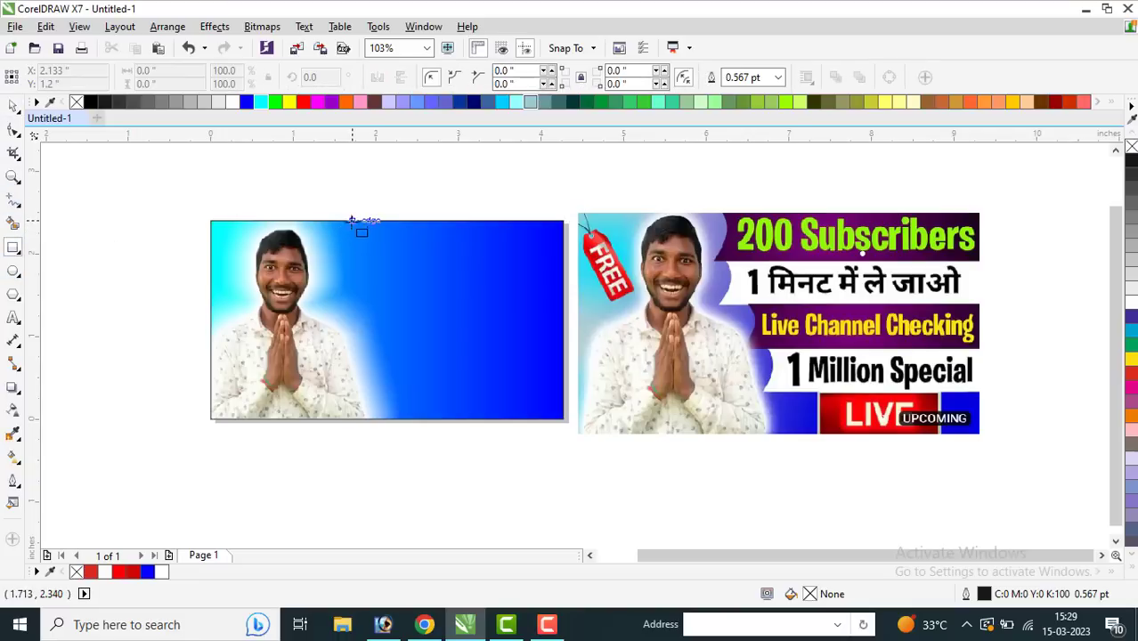
{"action": "left_click_drag", "start_coordinate": [340, 221], "coordinate": [562, 261]}
{"action": "key", "text": "z"}
{"action": "left_click_drag", "start_coordinate": [204, 181], "coordinate": [926, 325]}
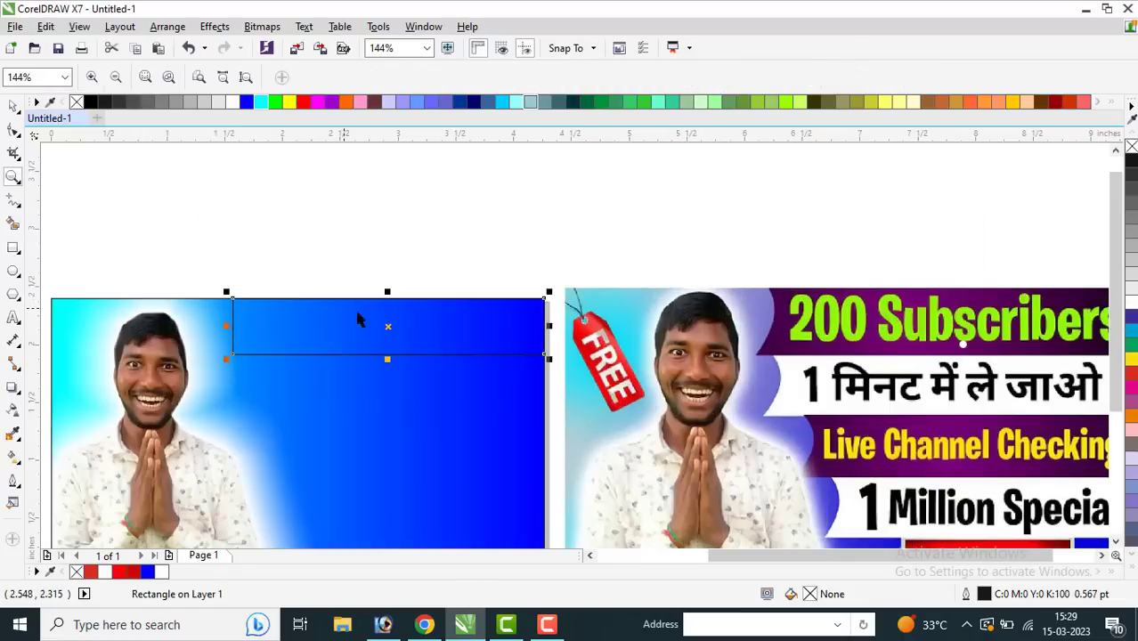
{"action": "key", "text": "space"}
{"action": "key", "text": "ctrl+q"}
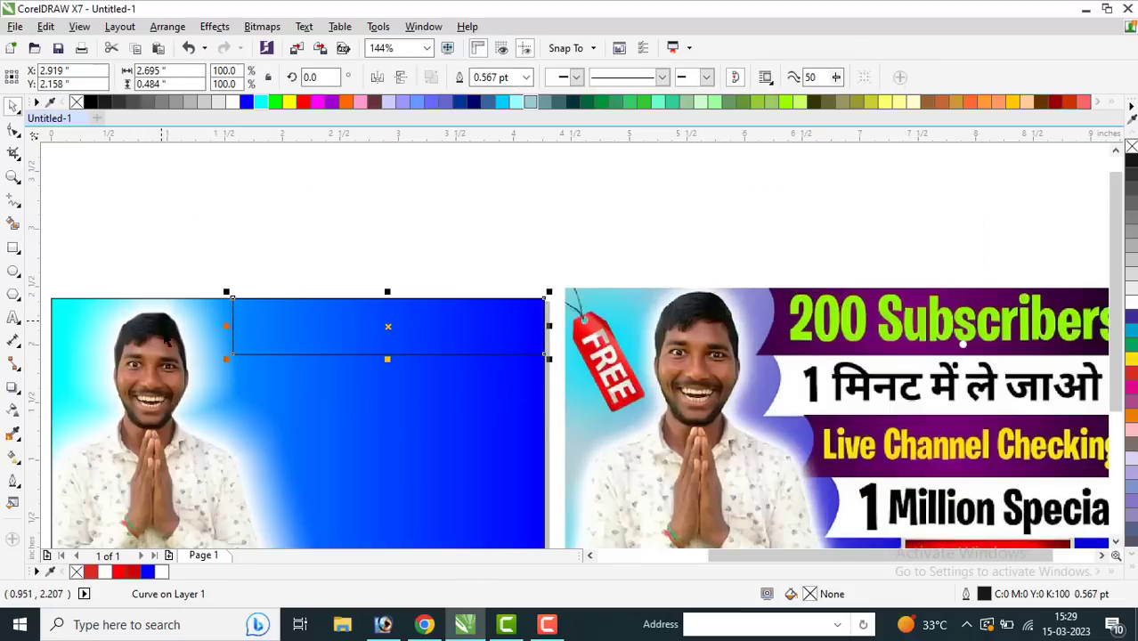
- Convert the band's left edge to a curve and bend it inward, shaping a rounded notch towards its upper end
{"action": "left_click", "coordinate": [13, 130]}
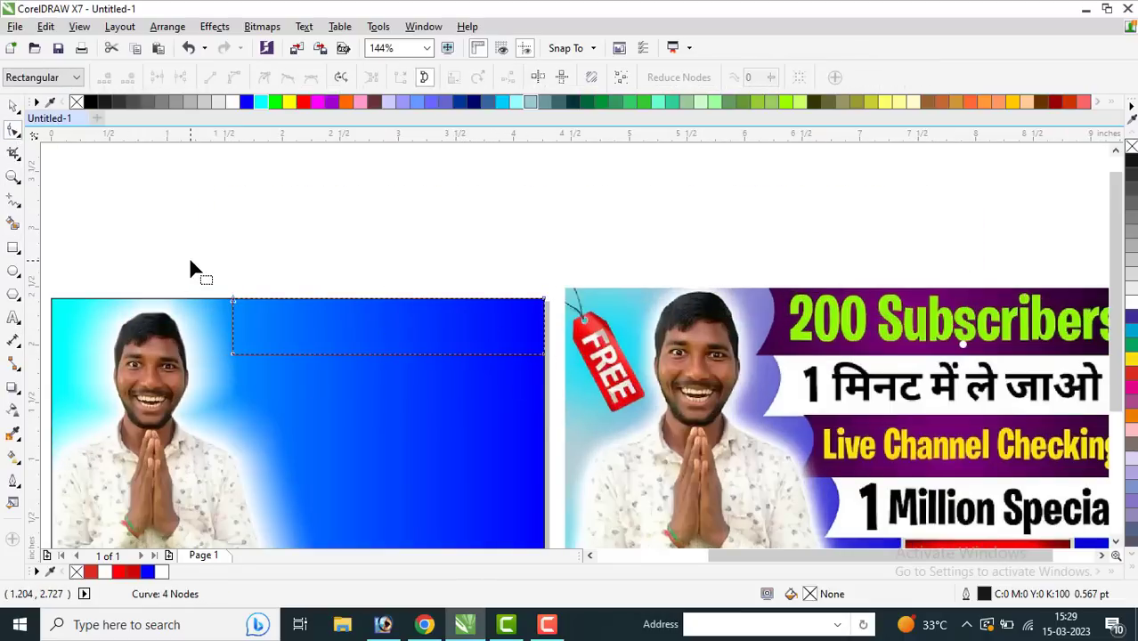
{"action": "left_click_drag", "start_coordinate": [241, 385], "coordinate": [265, 377]}
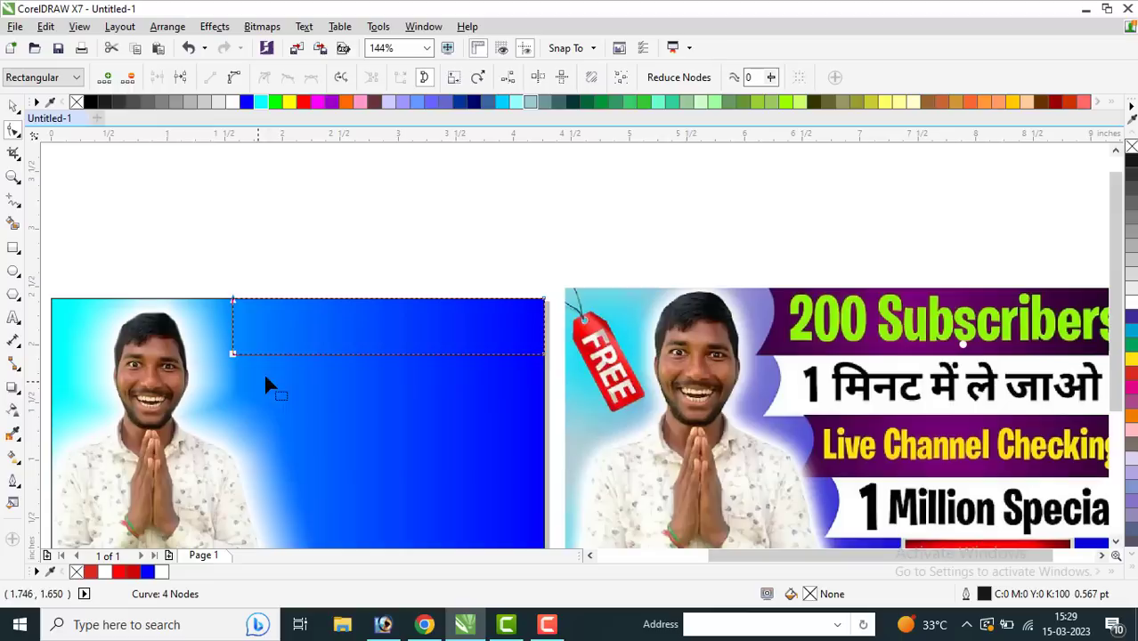
{"action": "left_click", "coordinate": [236, 79]}
{"action": "left_click_drag", "start_coordinate": [234, 329], "coordinate": [250, 329]}
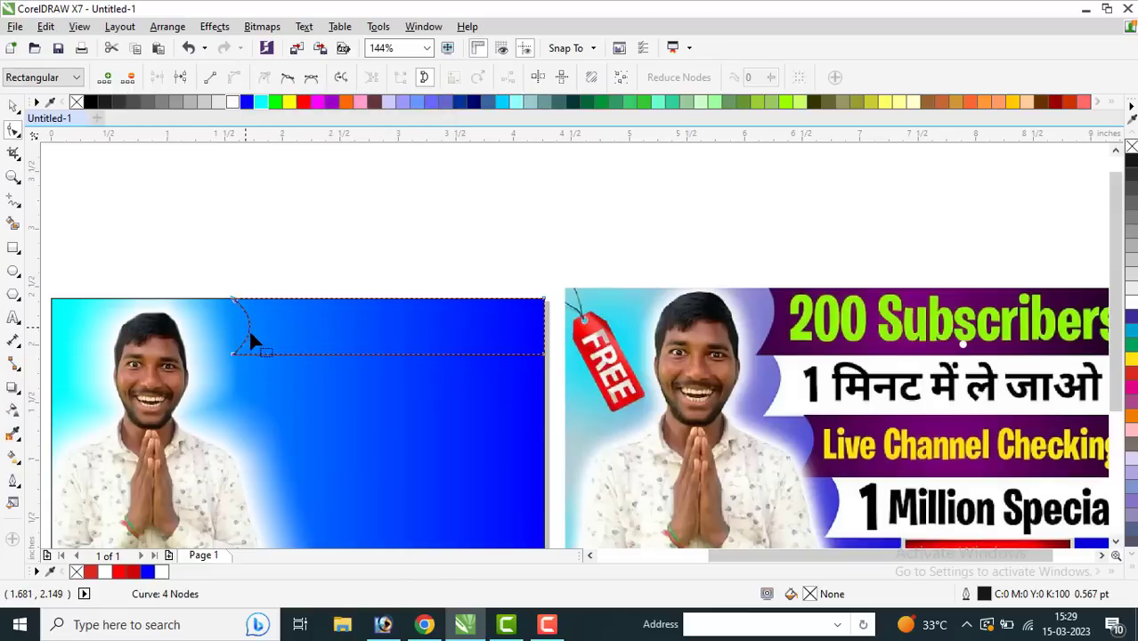
{"action": "left_click_drag", "start_coordinate": [211, 276], "coordinate": [258, 307]}
{"action": "key", "text": "space"}
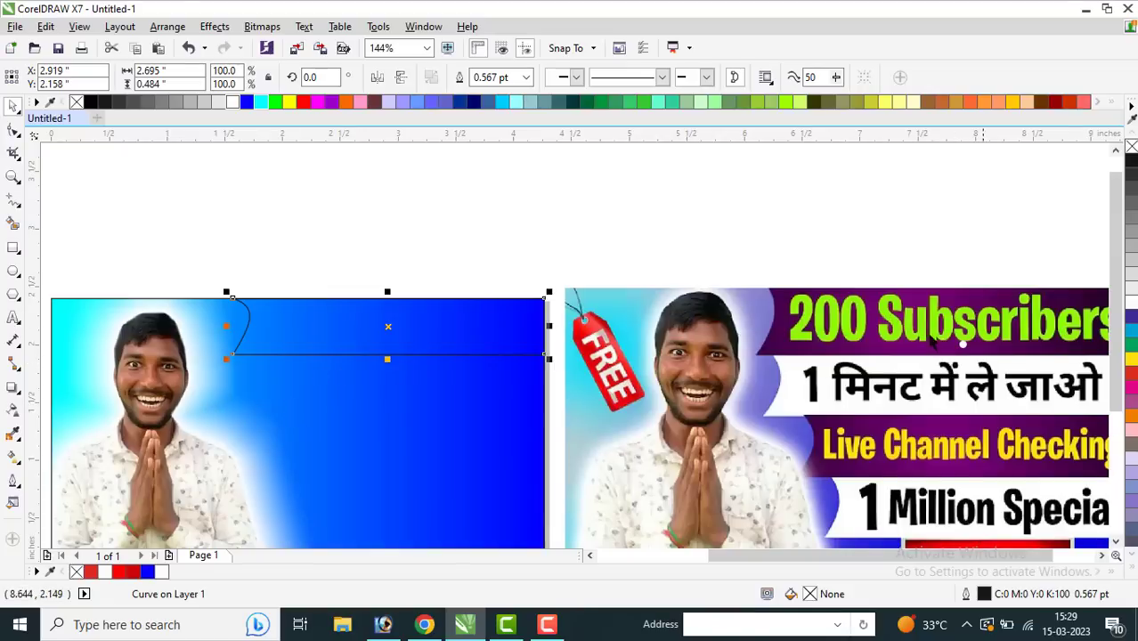
- Fill the band with purple #9900CC, changing it to a linear fountain fill with the same purple at both ends
{"action": "left_click", "coordinate": [13, 434]}
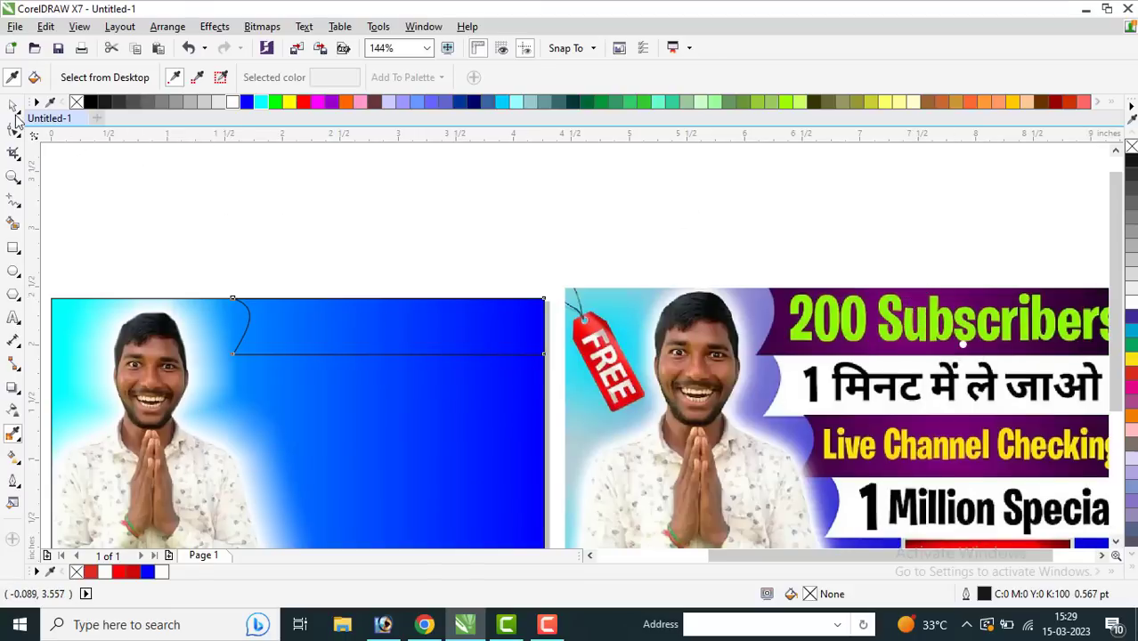
{"action": "left_click", "coordinate": [14, 107]}
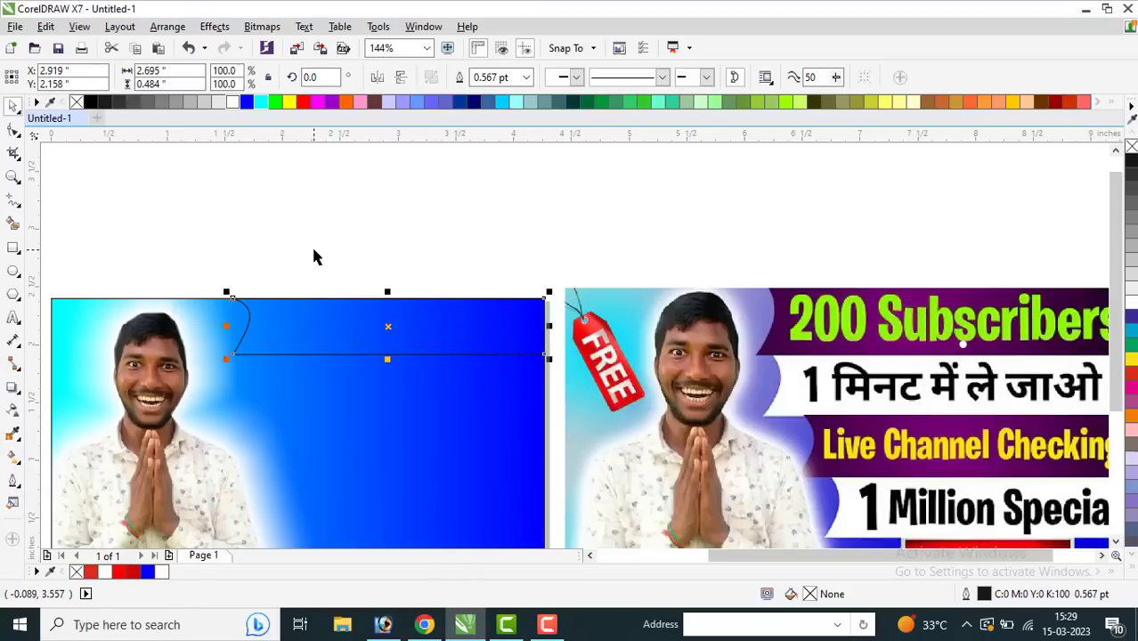
{"action": "left_click", "coordinate": [331, 103]}
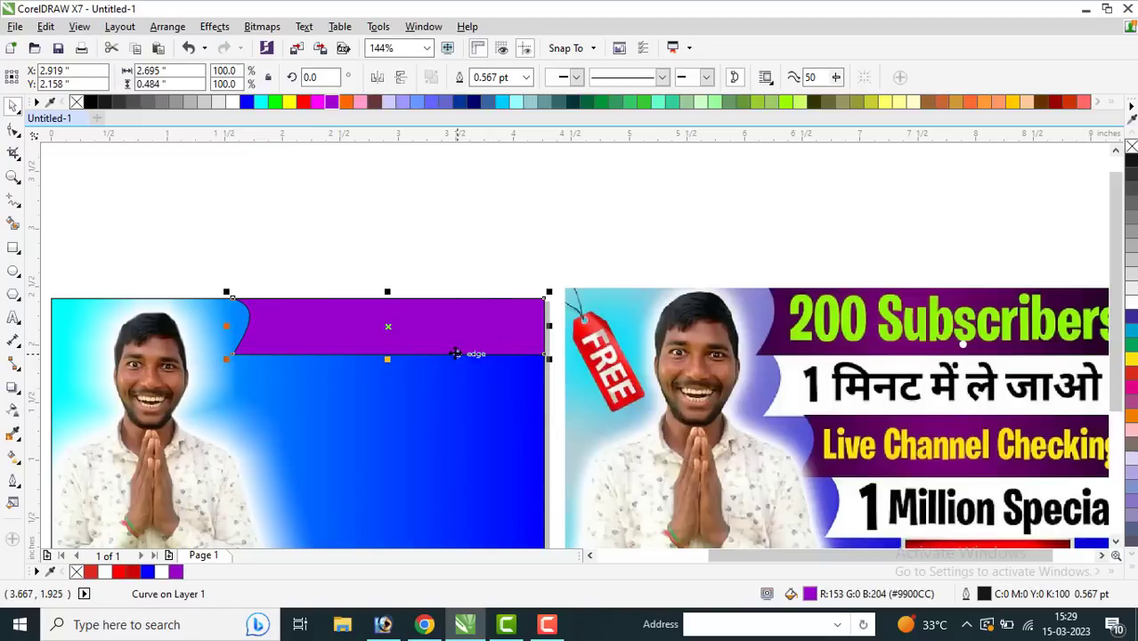
{"action": "key", "text": "g"}
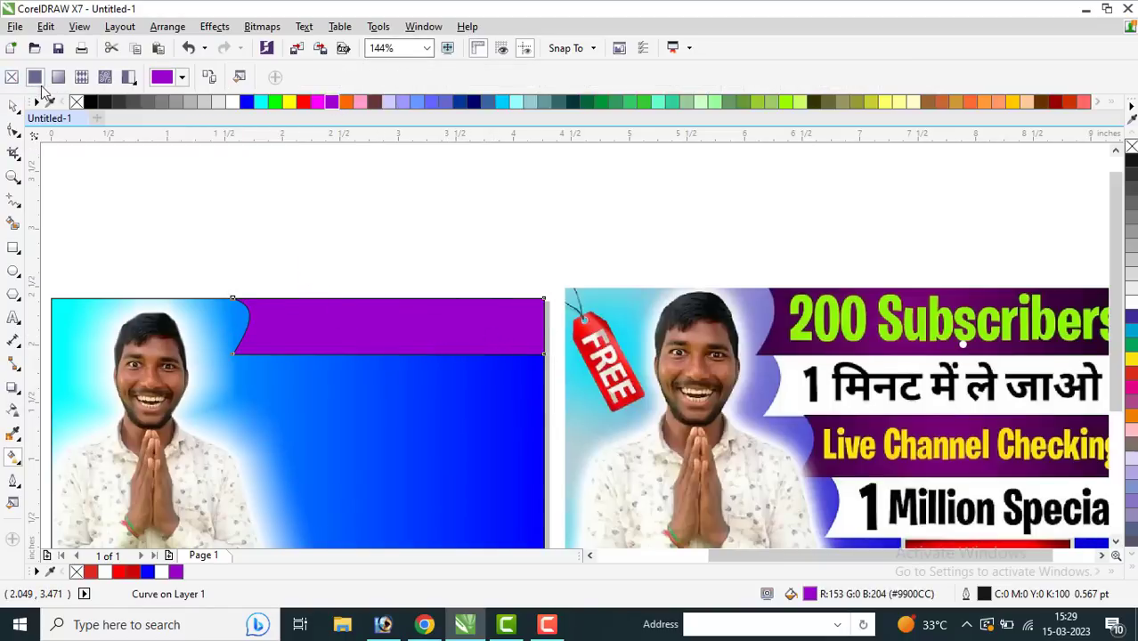
{"action": "left_click", "coordinate": [58, 78]}
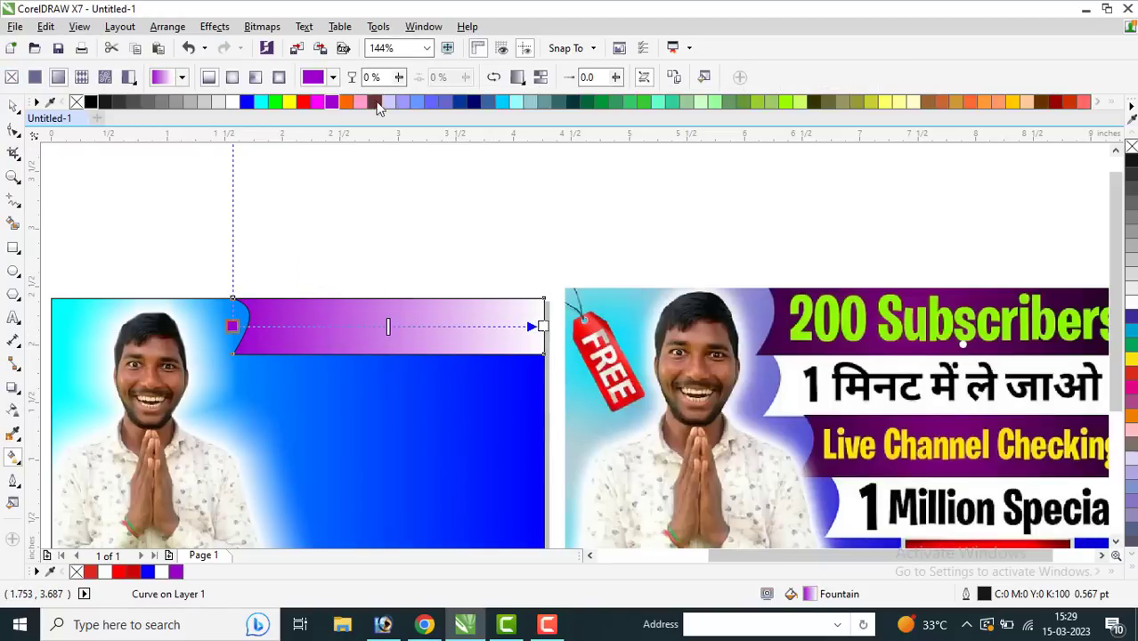
{"action": "left_click_drag", "start_coordinate": [333, 102], "coordinate": [543, 326]}
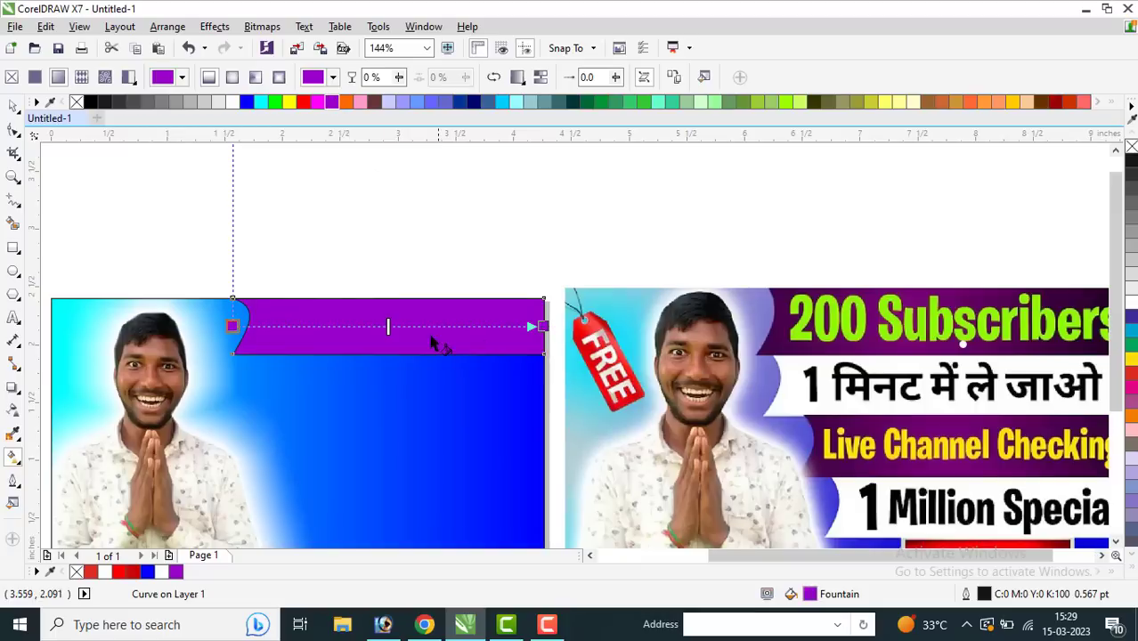
- Add a middle purple colour node at 47% of the band's gradient and darken its right end node to #510A69
{"action": "left_click", "coordinate": [382, 326]}
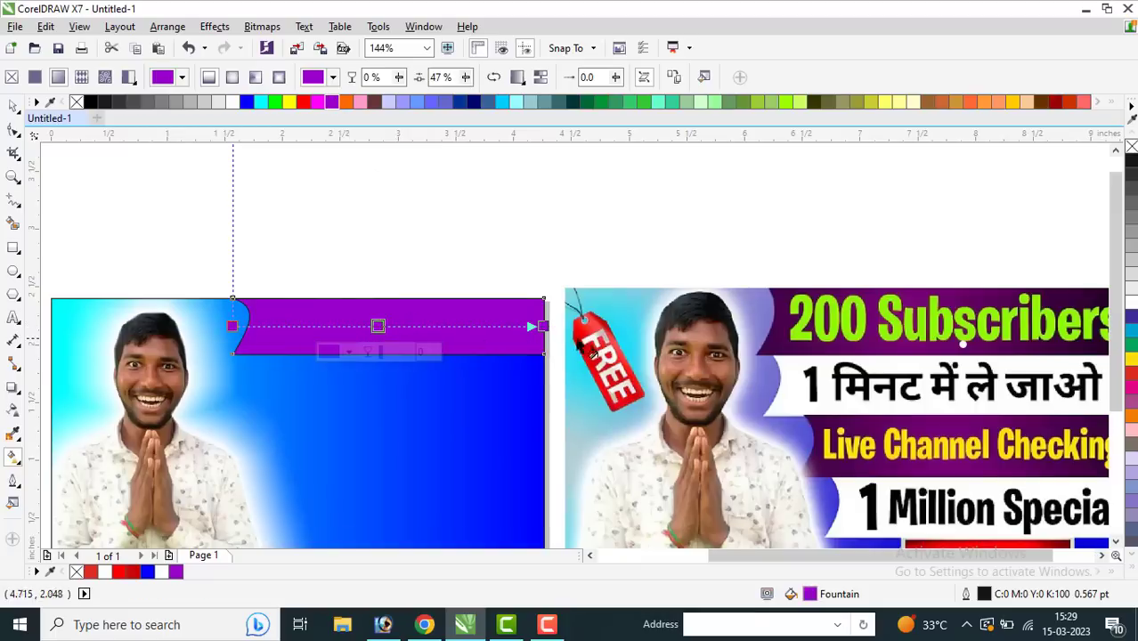
{"action": "left_click", "coordinate": [543, 325]}
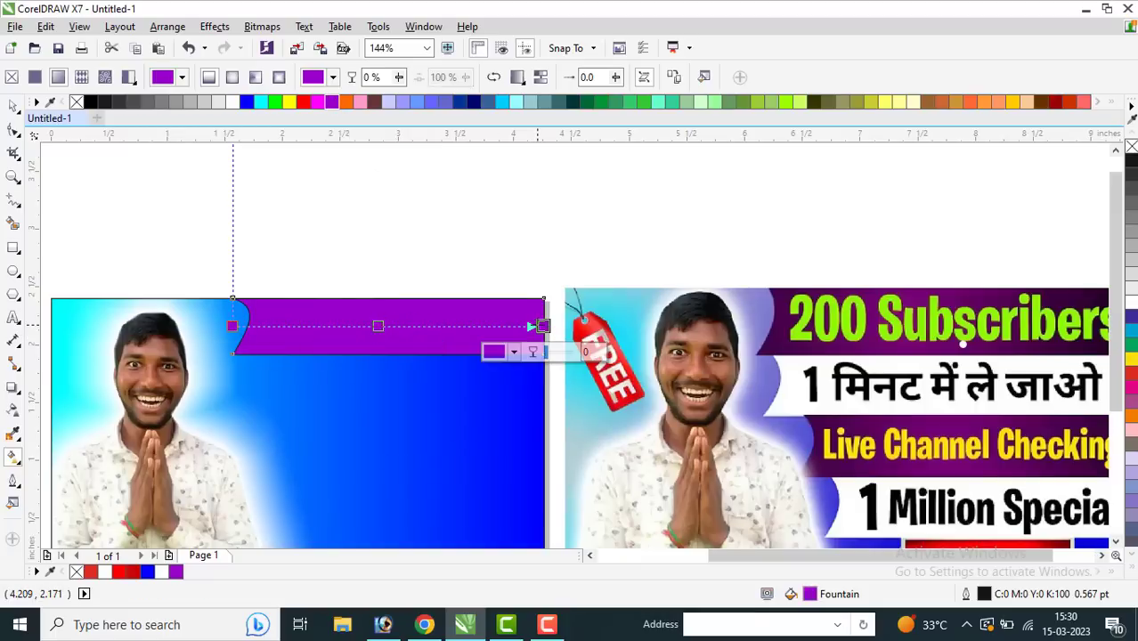
{"action": "left_click", "coordinate": [513, 351]}
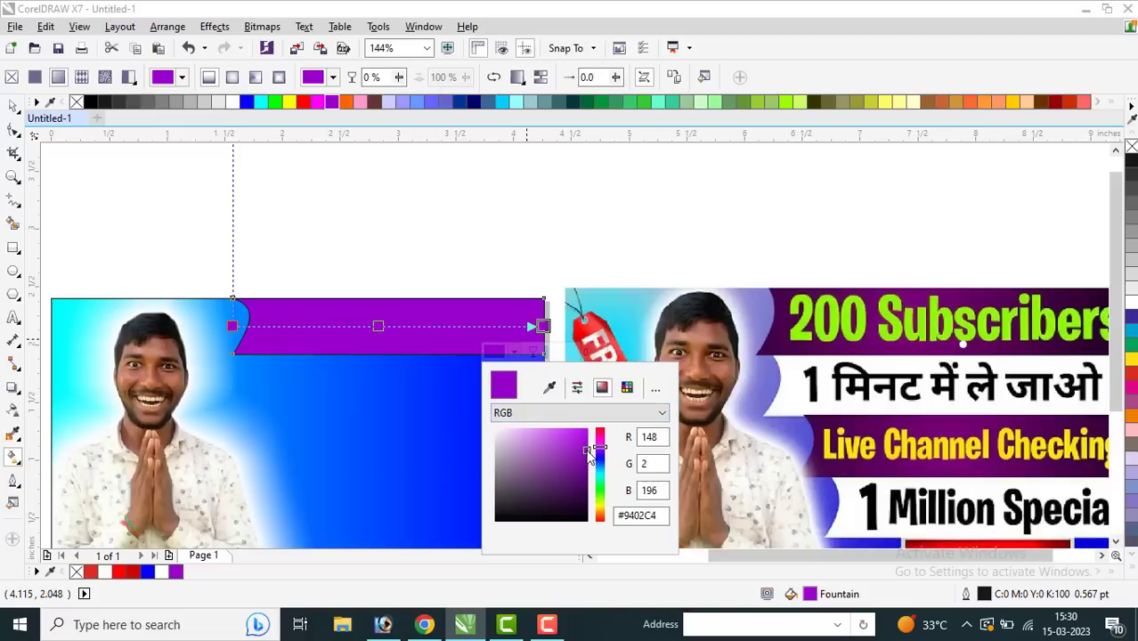
{"action": "left_click_drag", "start_coordinate": [586, 451], "coordinate": [580, 484]}
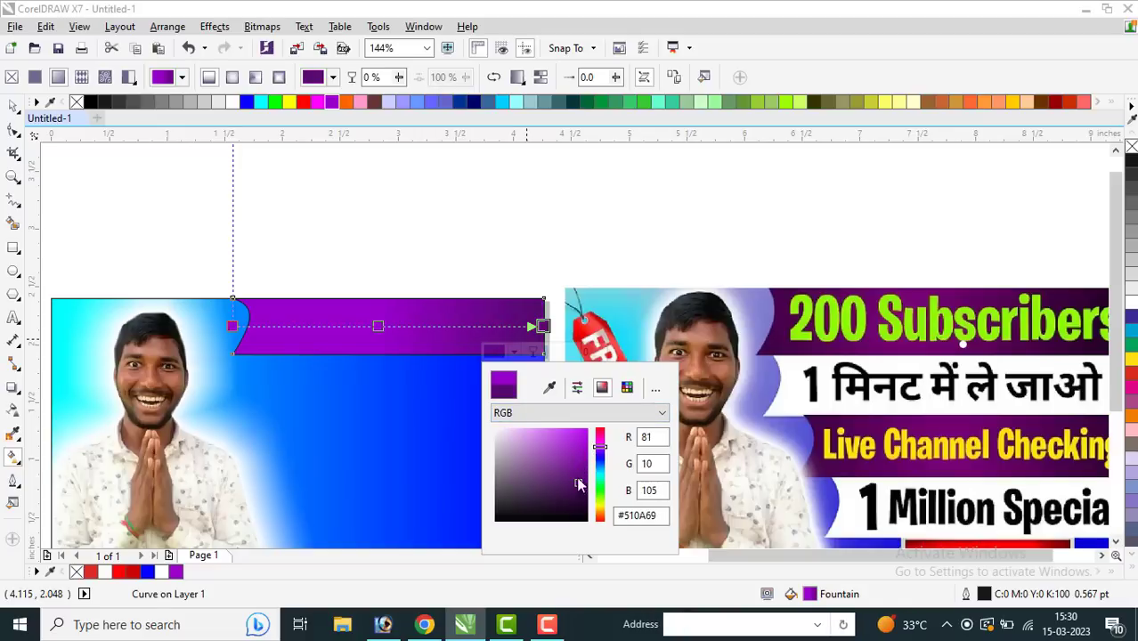
- Darken the left end node of the band's gradient to #610580 and remove the band's outline
{"action": "left_click", "coordinate": [233, 326]}
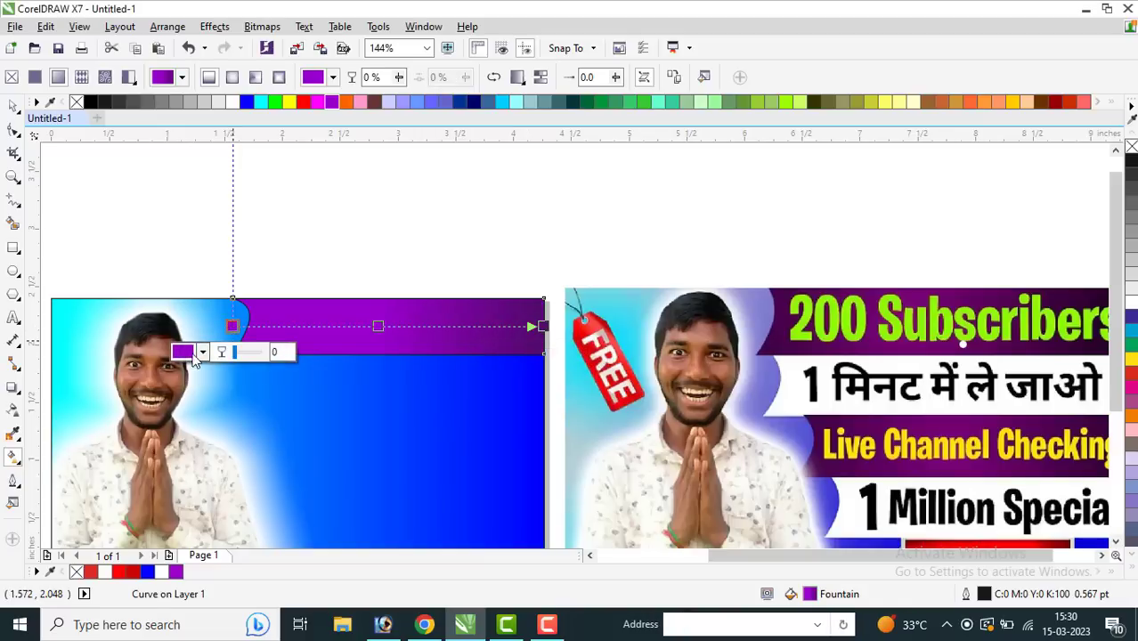
{"action": "left_click", "coordinate": [189, 354]}
{"action": "left_click_drag", "start_coordinate": [277, 433], "coordinate": [271, 475]}
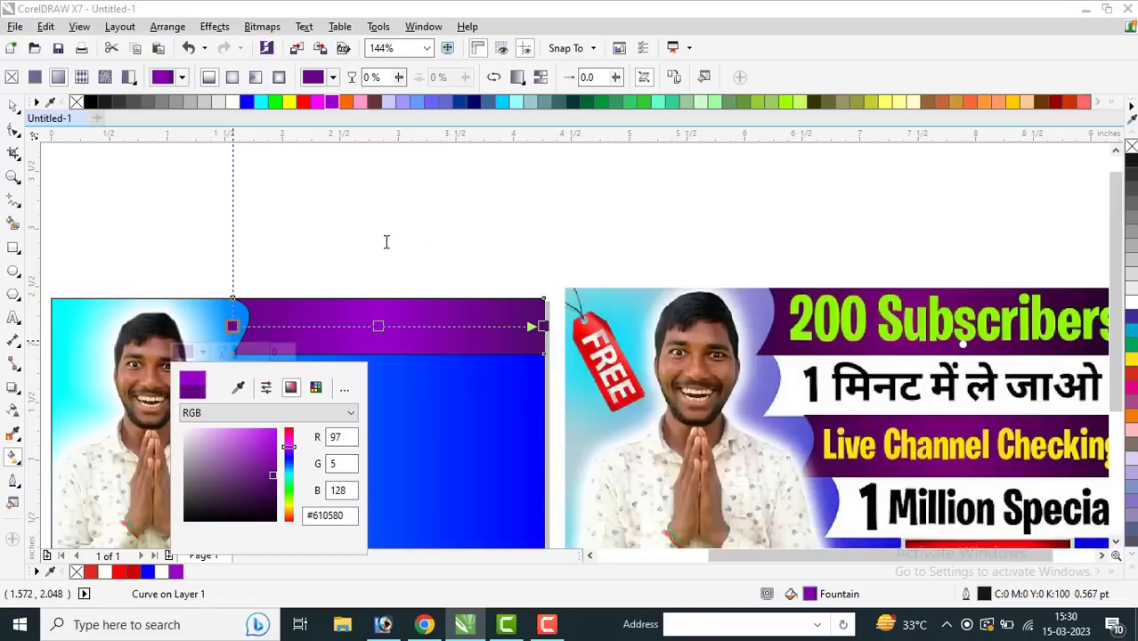
{"action": "left_click", "coordinate": [310, 271]}
{"action": "left_click", "coordinate": [14, 107]}
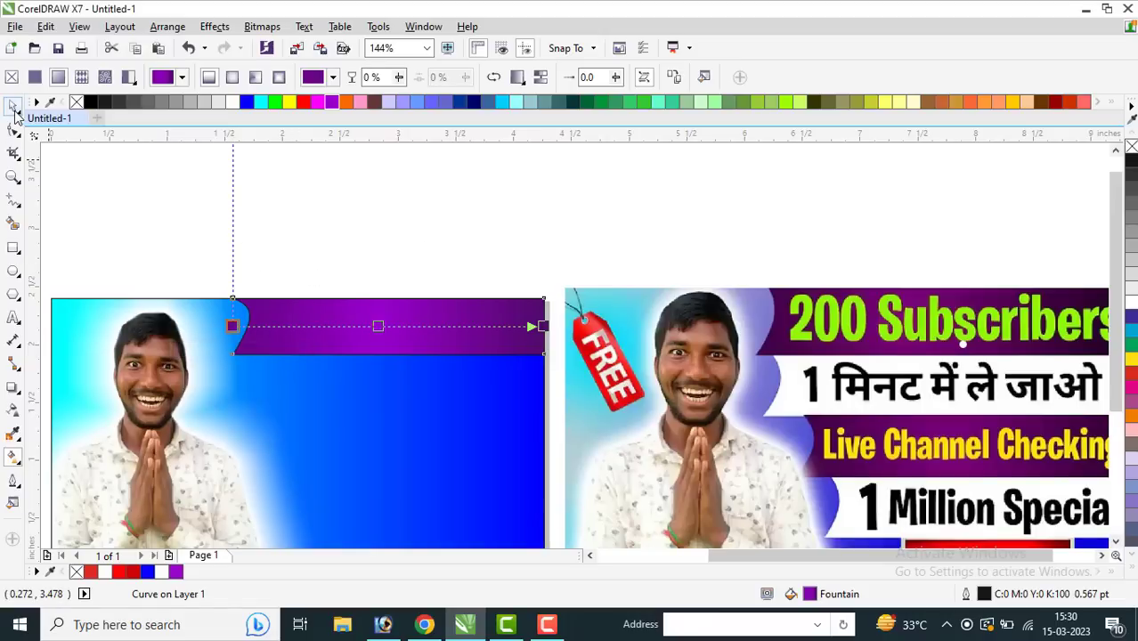
{"action": "right_click", "coordinate": [1131, 146]}
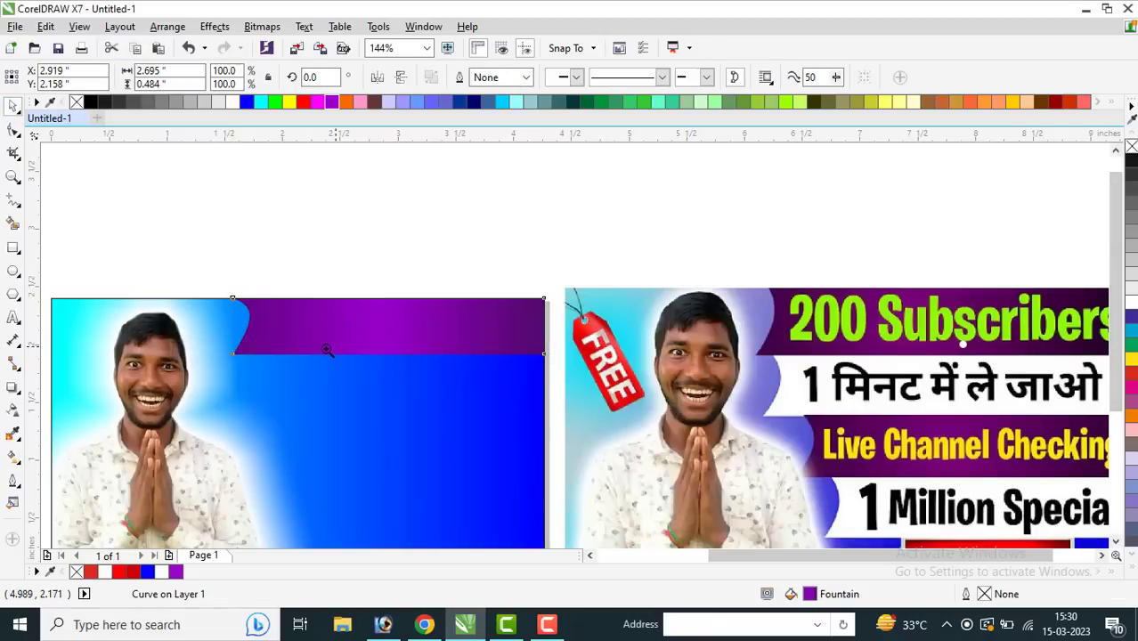
- Duplicate the purple band directly beneath itself and narrow the copy from its left side to about 2.56 inches
{"action": "key", "text": "z"}
{"action": "right_click", "coordinate": [356, 348]}
{"action": "left_click_drag", "start_coordinate": [139, 188], "coordinate": [1100, 488]}
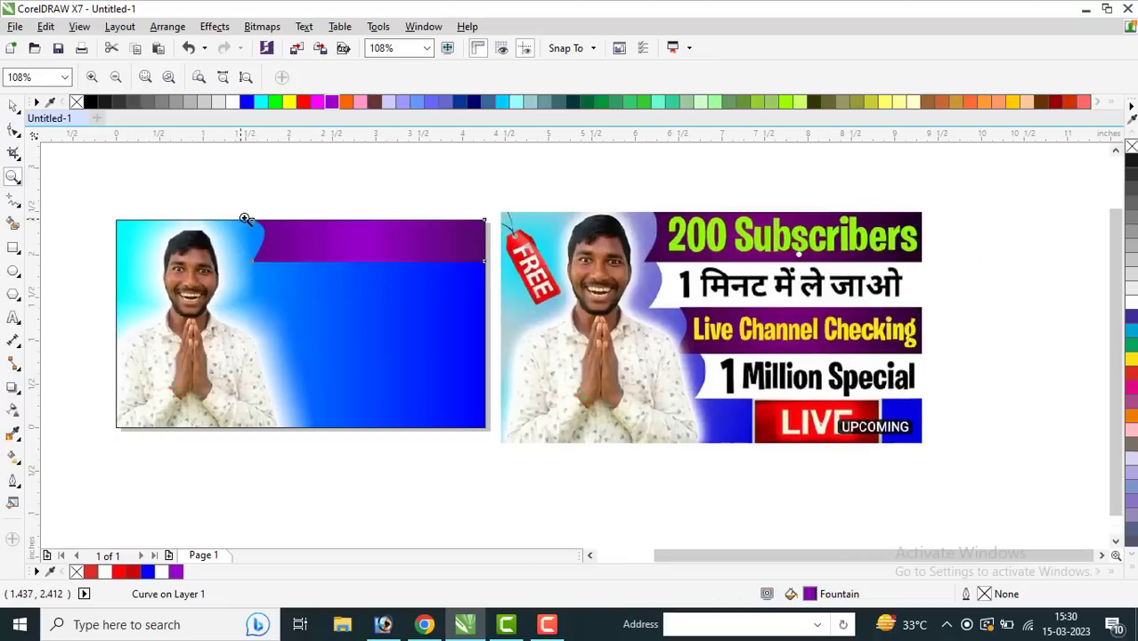
{"action": "key", "text": "space"}
{"action": "left_click", "coordinate": [394, 249]}
{"action": "left_click_drag", "start_coordinate": [395, 249], "coordinate": [395, 289]}
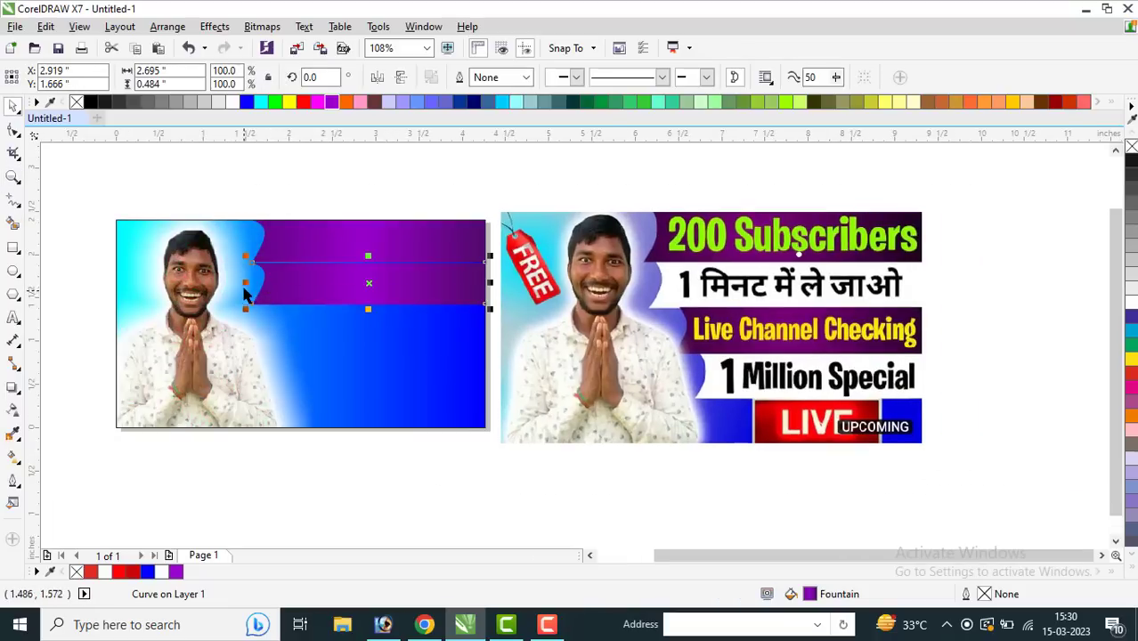
{"action": "left_click_drag", "start_coordinate": [246, 283], "coordinate": [260, 283]}
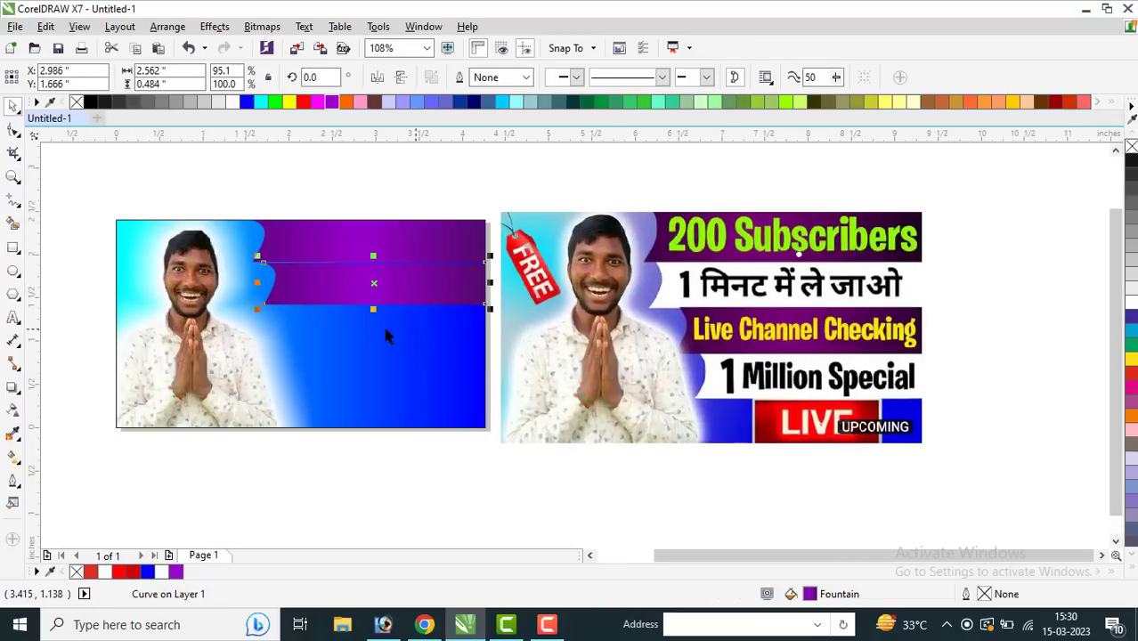
- Fill the second band with white and resize its height to about 0.44 inches, keeping its upper edge against the purple band
{"action": "left_click_drag", "start_coordinate": [373, 310], "coordinate": [373, 317]}
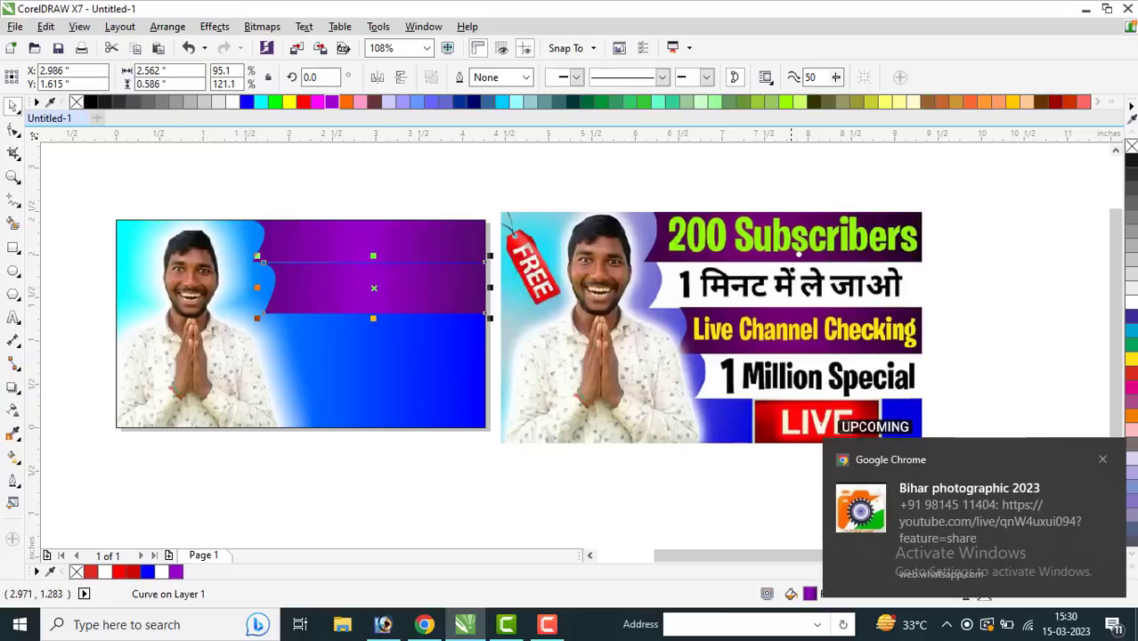
{"action": "left_click", "coordinate": [1103, 461]}
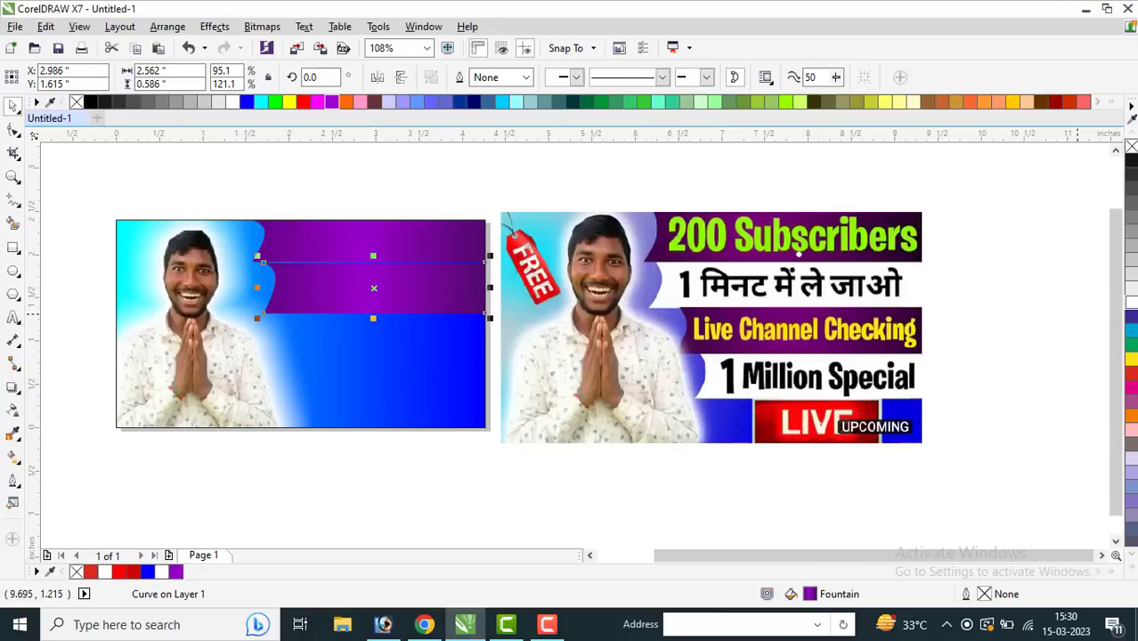
{"action": "left_click_drag", "start_coordinate": [1131, 303], "coordinate": [439, 310]}
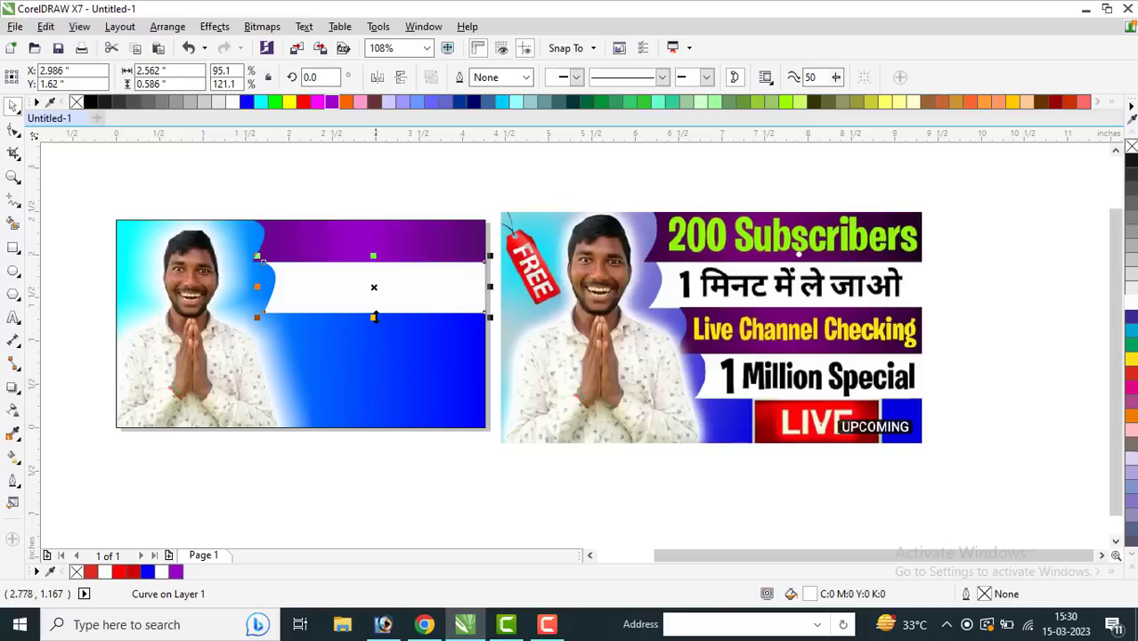
{"action": "left_click_drag", "start_coordinate": [374, 317], "coordinate": [374, 301]}
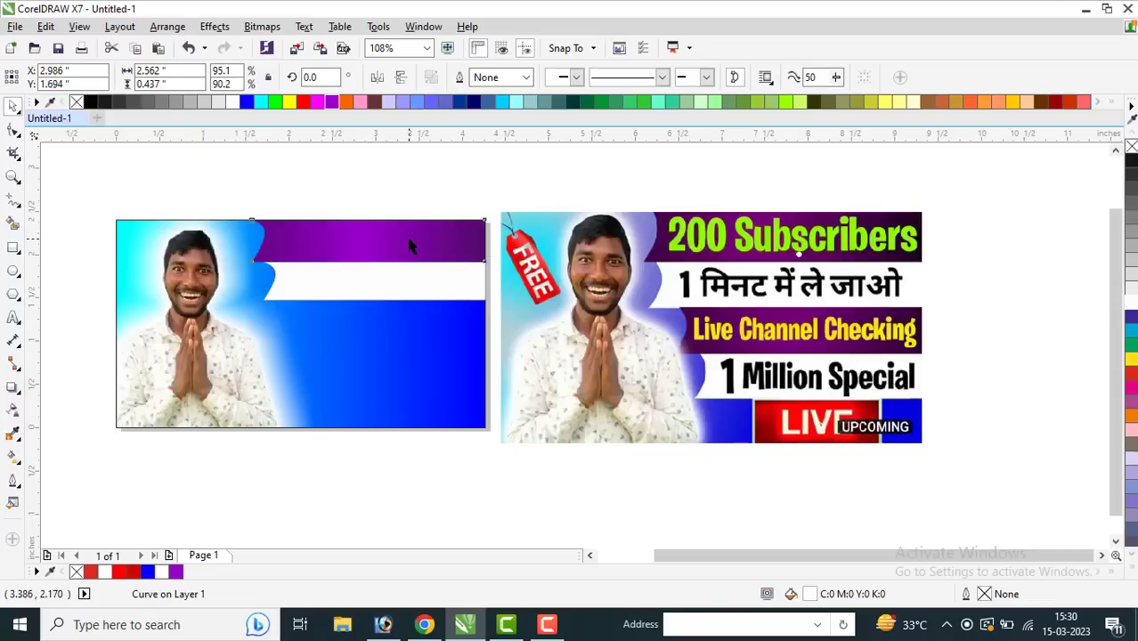
- Duplicate the white band directly below itself to make a third band, centred at about Y 1.27 inches
{"action": "left_click", "coordinate": [410, 246]}
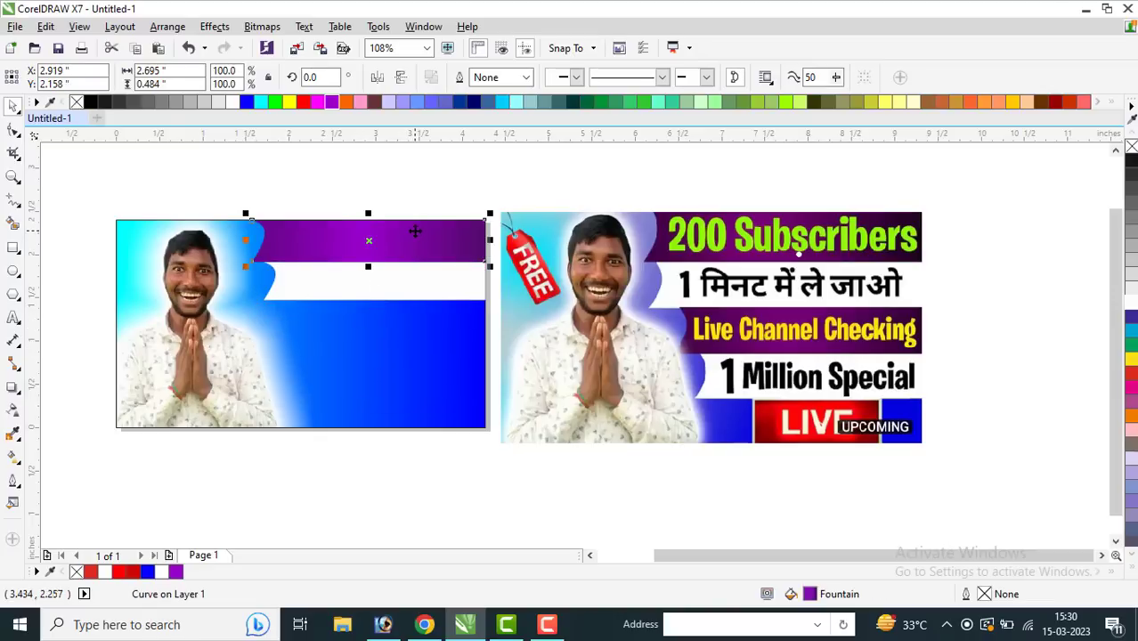
{"action": "left_click", "coordinate": [407, 283]}
{"action": "left_click_drag", "start_coordinate": [406, 295], "coordinate": [410, 317]}
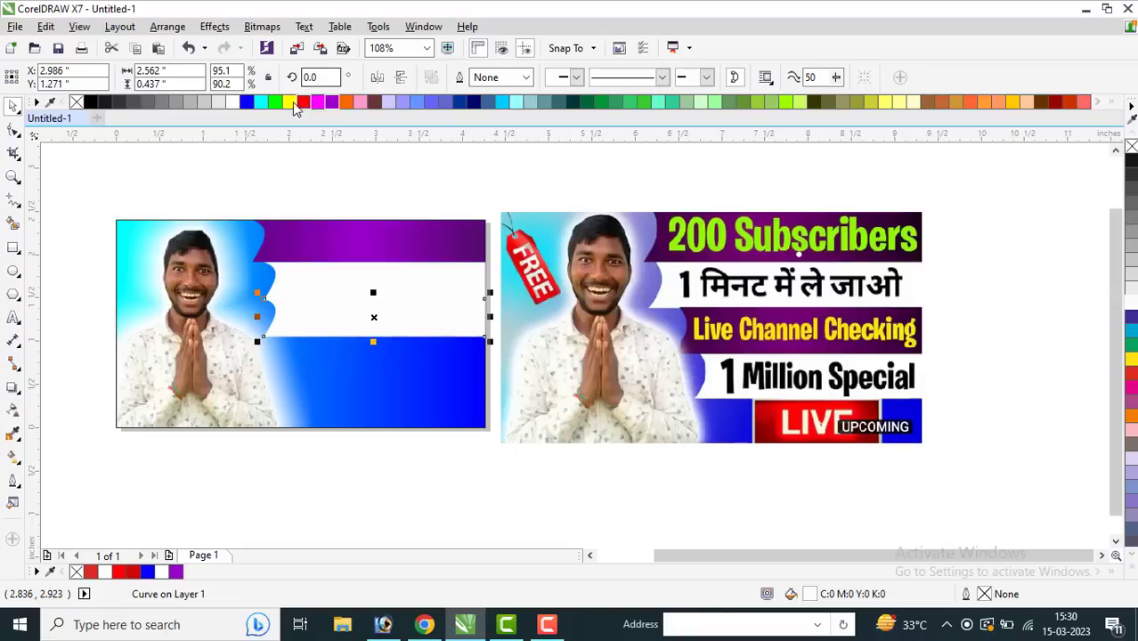
- Recolour the third band orange #FF6600 and apply a linear fountain fill with orange start, middle and end nodes
{"action": "left_click", "coordinate": [347, 102]}
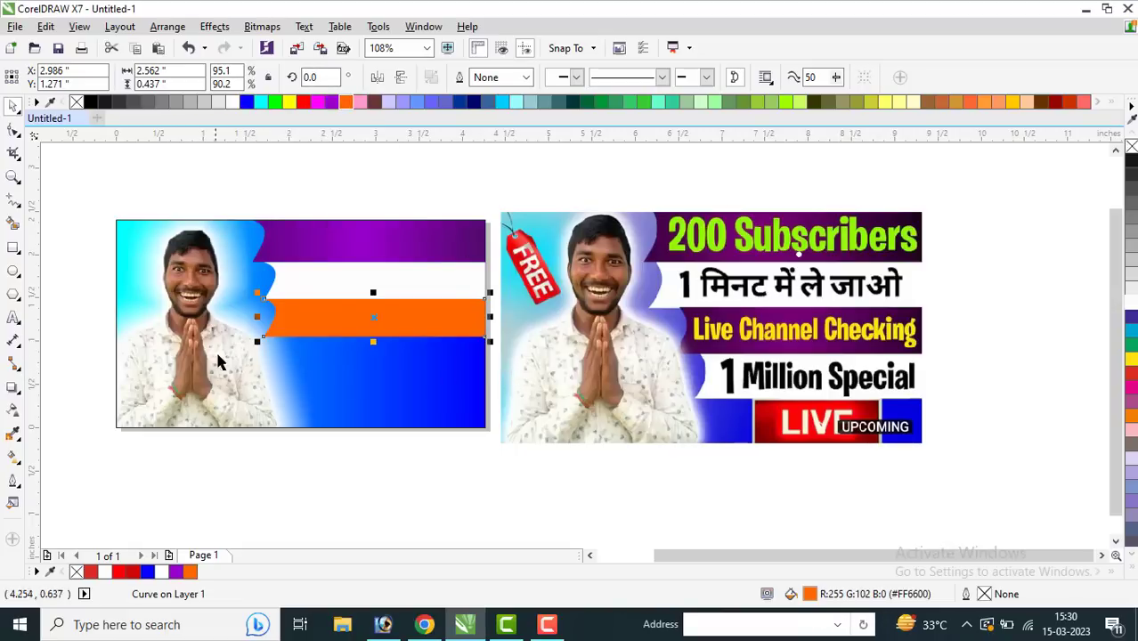
{"action": "key", "text": "g"}
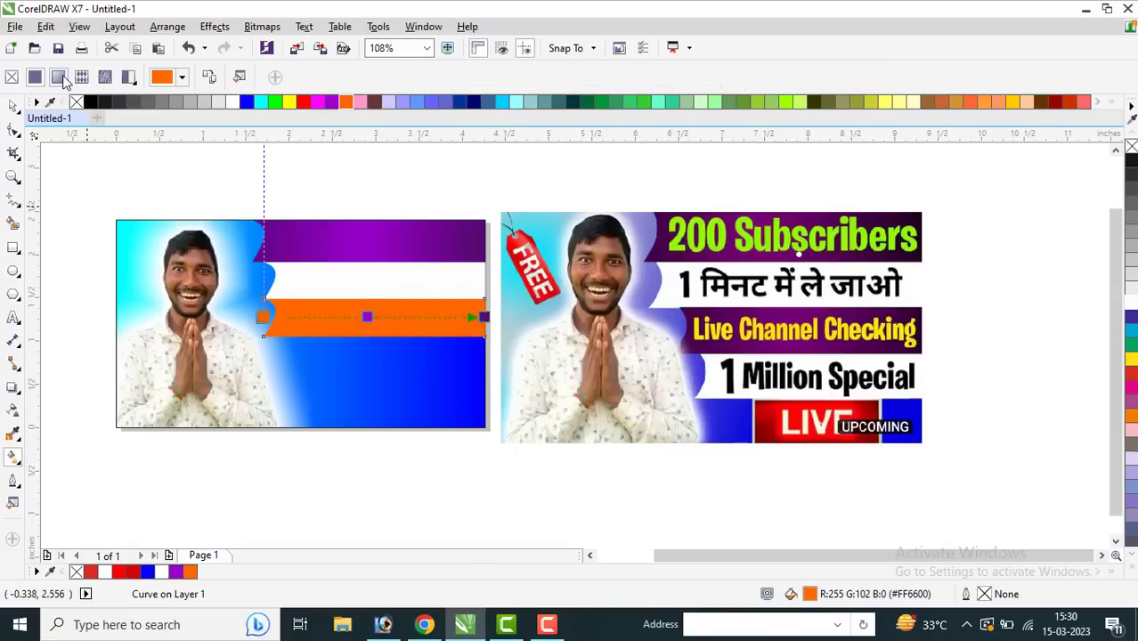
{"action": "left_click", "coordinate": [58, 77]}
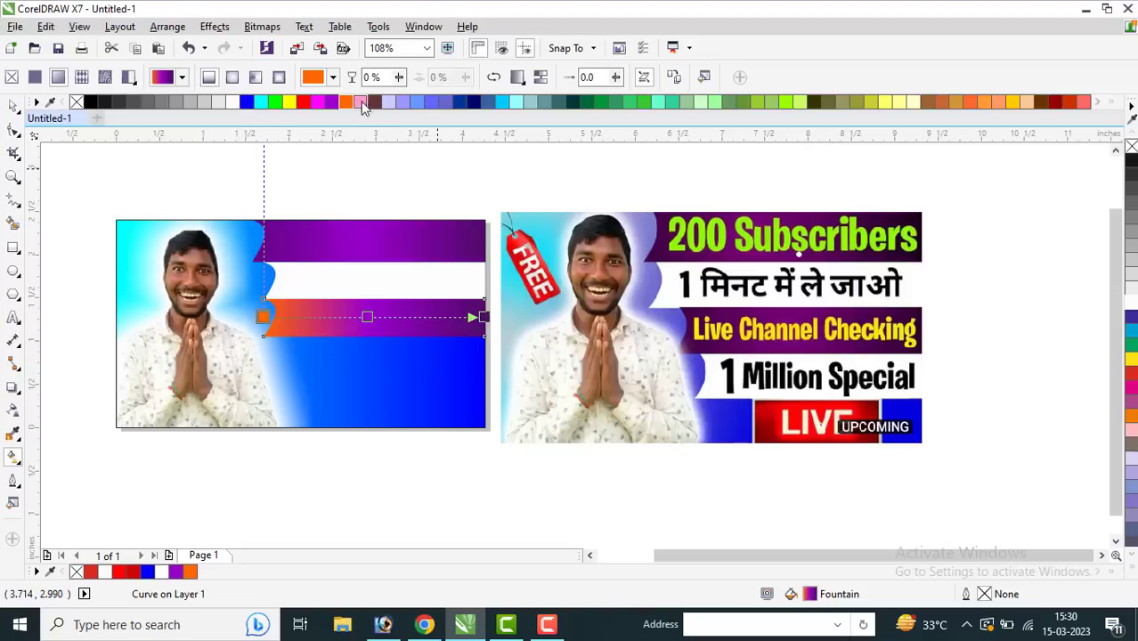
{"action": "left_click_drag", "start_coordinate": [346, 104], "coordinate": [482, 317]}
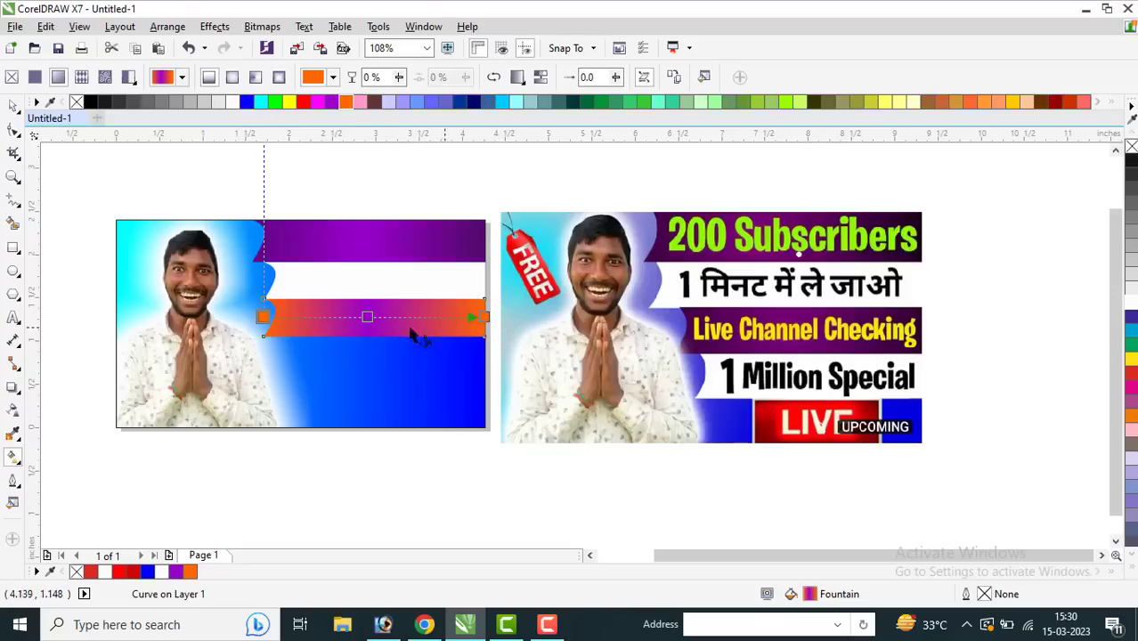
{"action": "left_click_drag", "start_coordinate": [372, 316], "coordinate": [373, 317]}
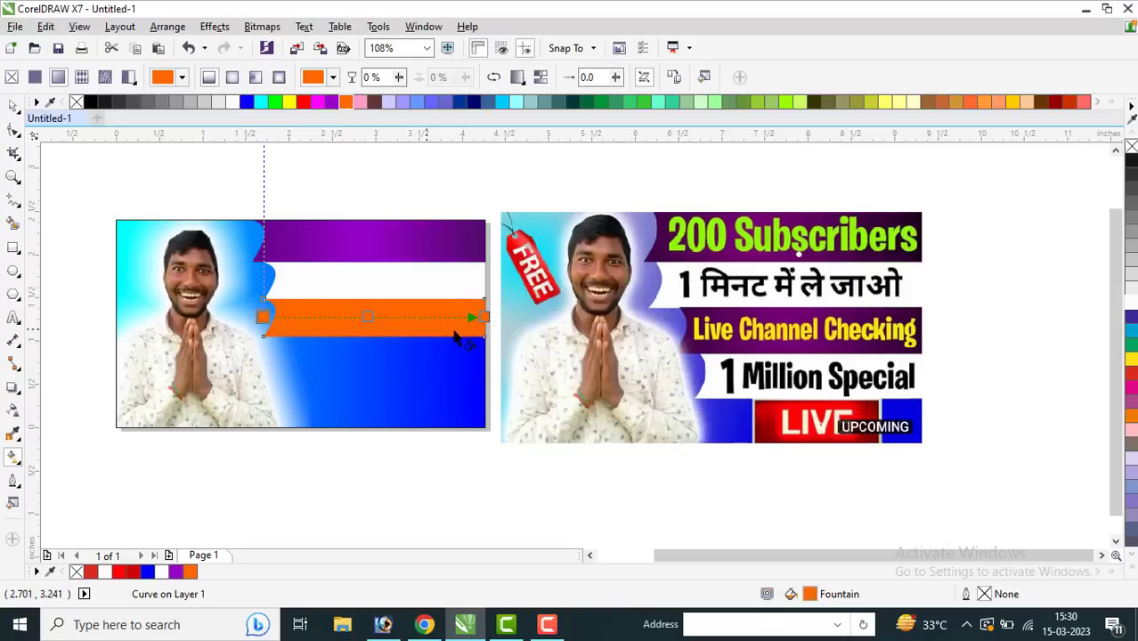
- Darken the ends of the orange band's fountain fill, using #9E4103 for the right end node and #913D05 for the left
{"action": "left_click", "coordinate": [482, 316]}
{"action": "left_click", "coordinate": [435, 343]}
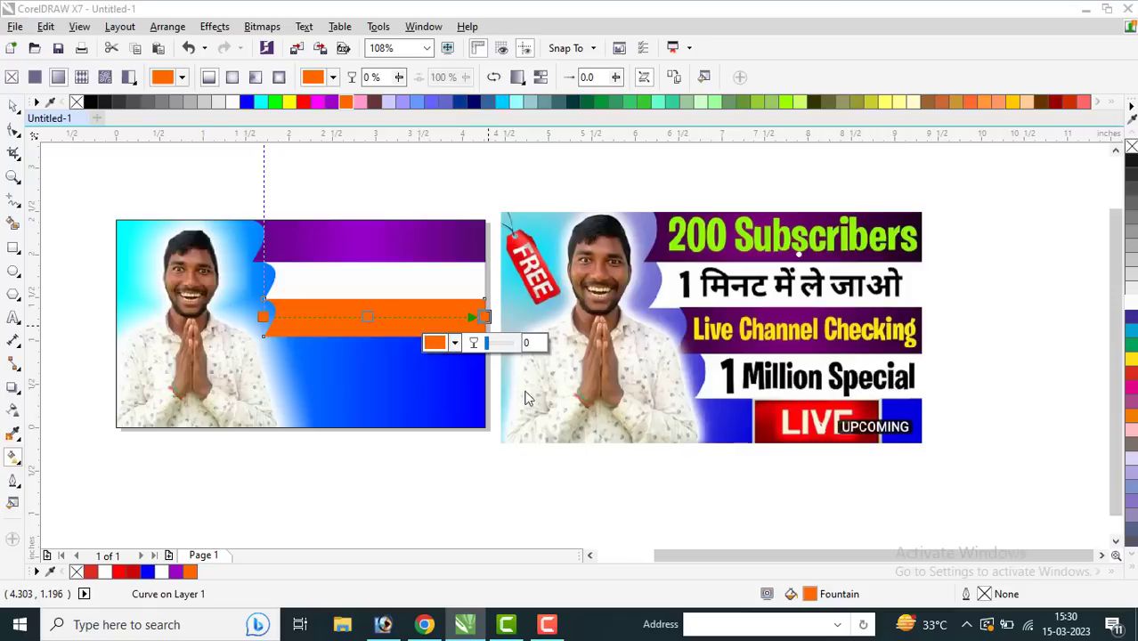
{"action": "mouse_move", "coordinate": [528, 438]}
{"action": "left_mouse_down"}
{"action": "mouse_move", "coordinate": [525, 465]}
{"action": "mouse_move", "coordinate": [526, 454]}
{"action": "left_mouse_up"}
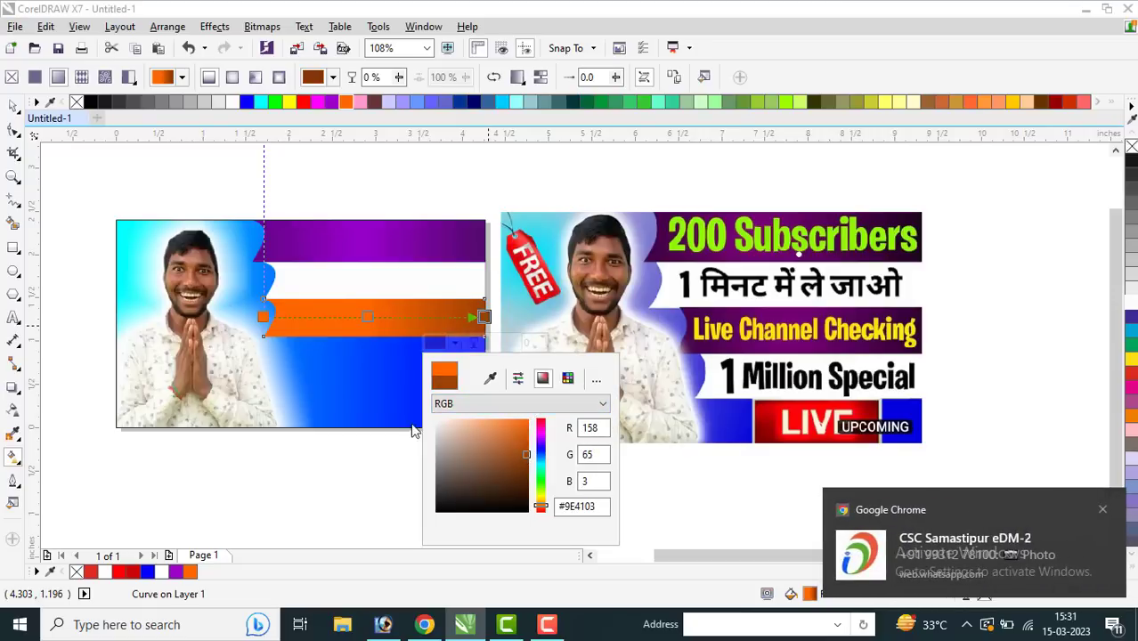
{"action": "left_click", "coordinate": [264, 323]}
{"action": "left_click", "coordinate": [217, 345]}
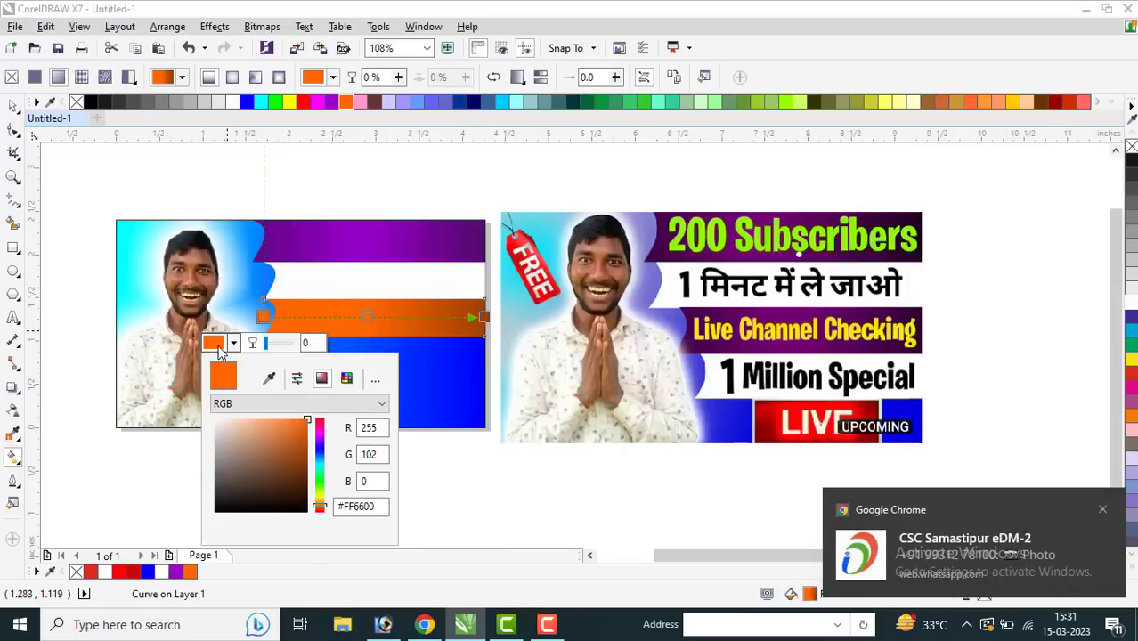
{"action": "left_click_drag", "start_coordinate": [306, 424], "coordinate": [302, 459]}
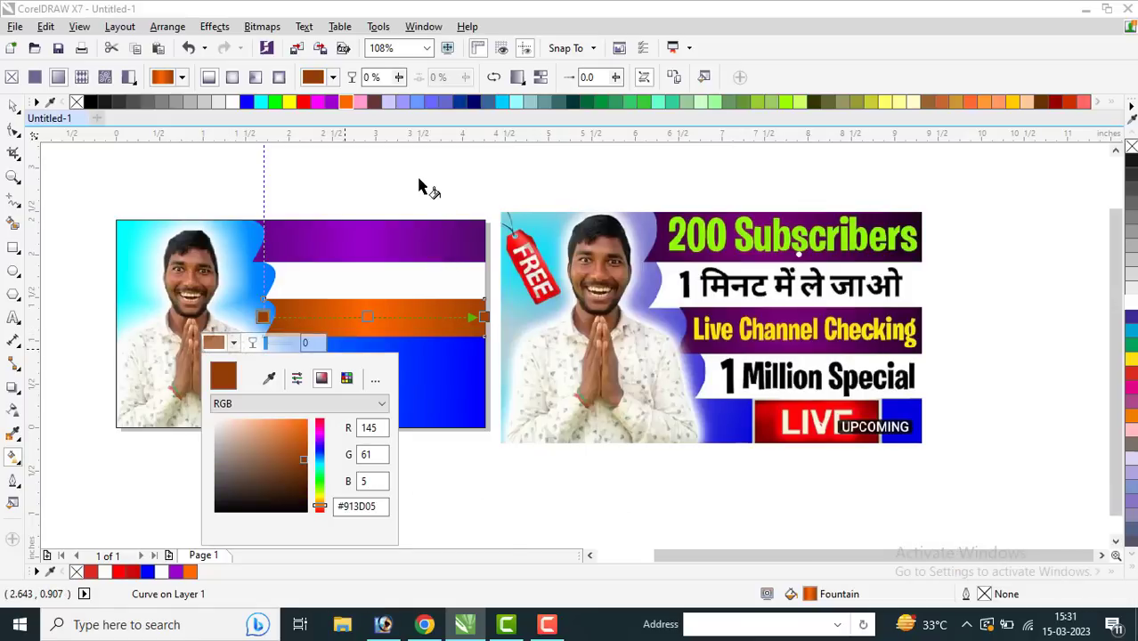
{"action": "left_click", "coordinate": [14, 105]}
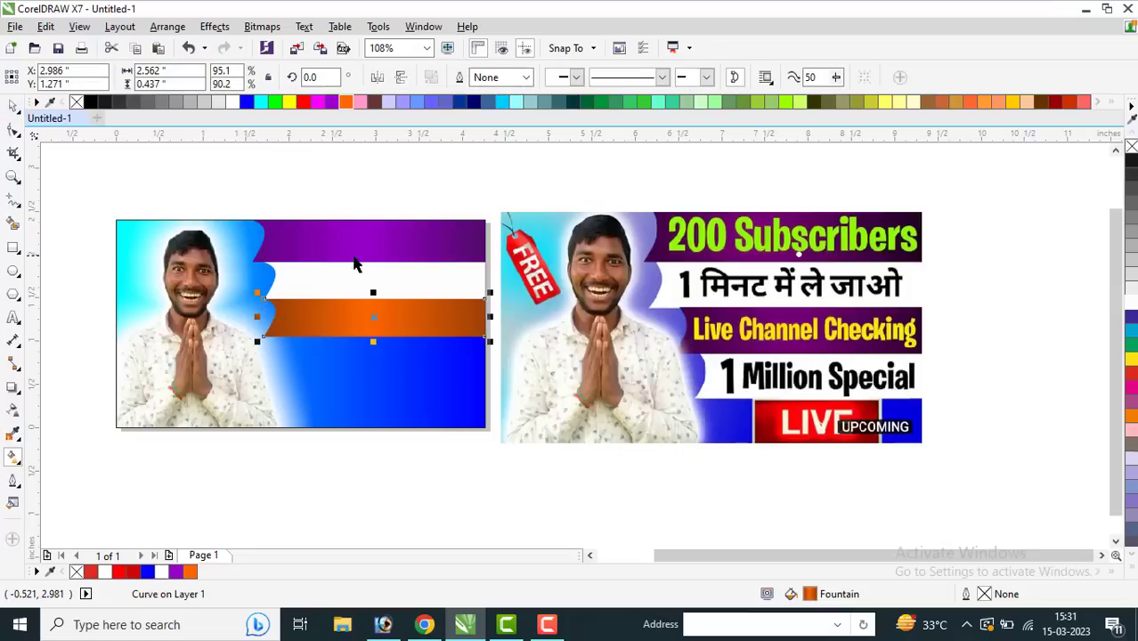
- Duplicate the white band below the orange band and resize the copy to about 2.34 inches wide and 0.58 inches high
{"action": "left_click", "coordinate": [374, 283]}
{"action": "left_click_drag", "start_coordinate": [397, 283], "coordinate": [397, 357]}
{"action": "key", "text": "ctrl+z"}
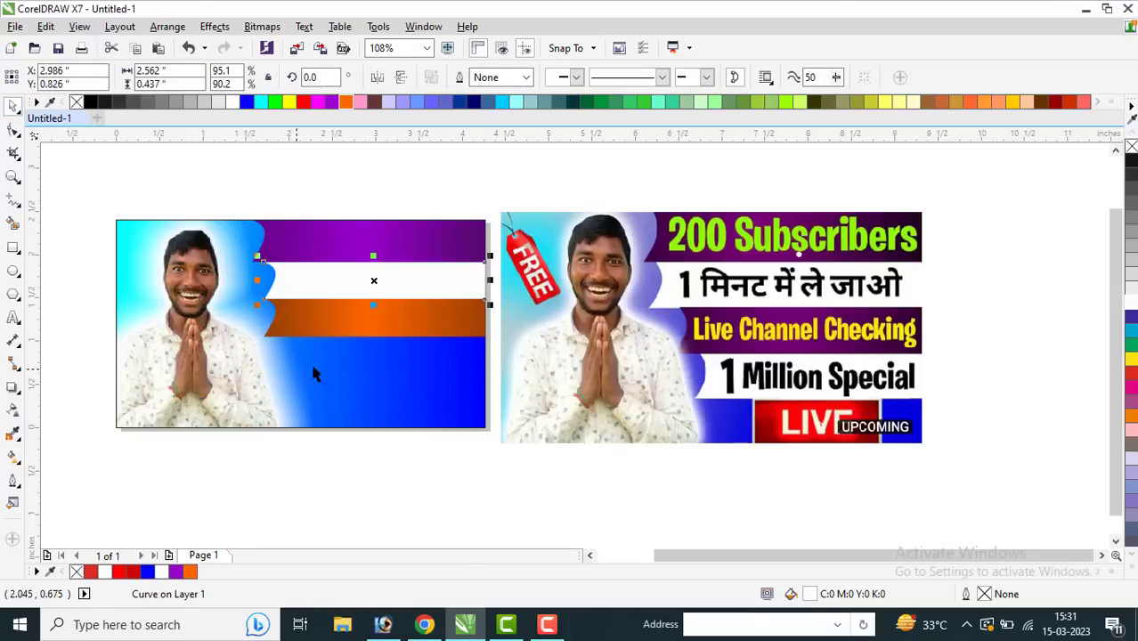
{"action": "left_click_drag", "start_coordinate": [373, 276], "coordinate": [372, 361]}
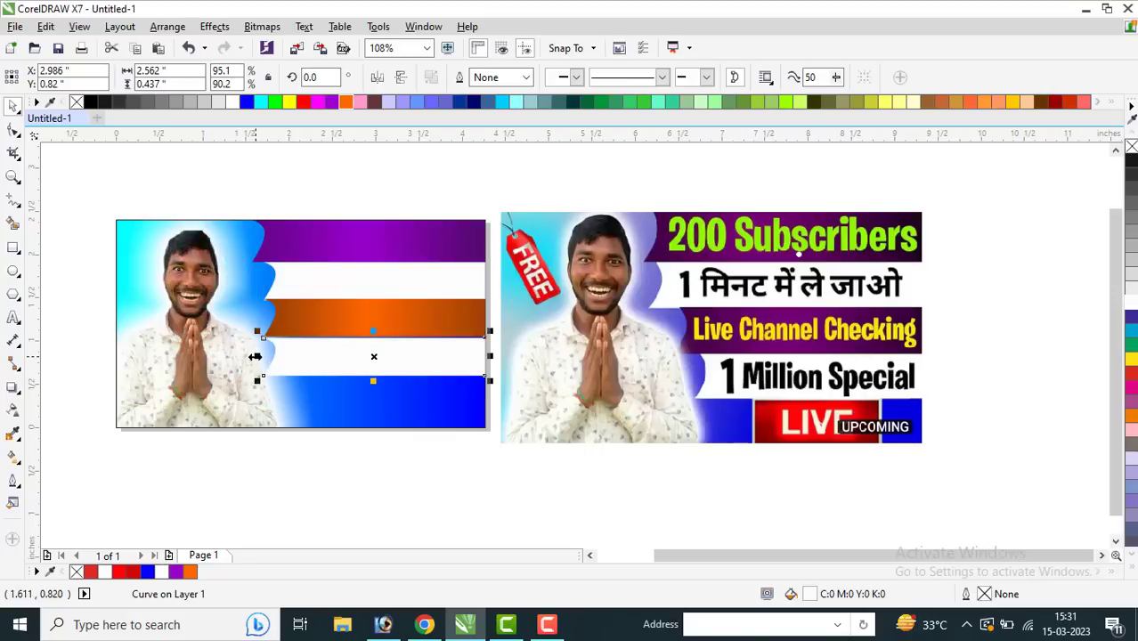
{"action": "left_click_drag", "start_coordinate": [255, 356], "coordinate": [276, 357]}
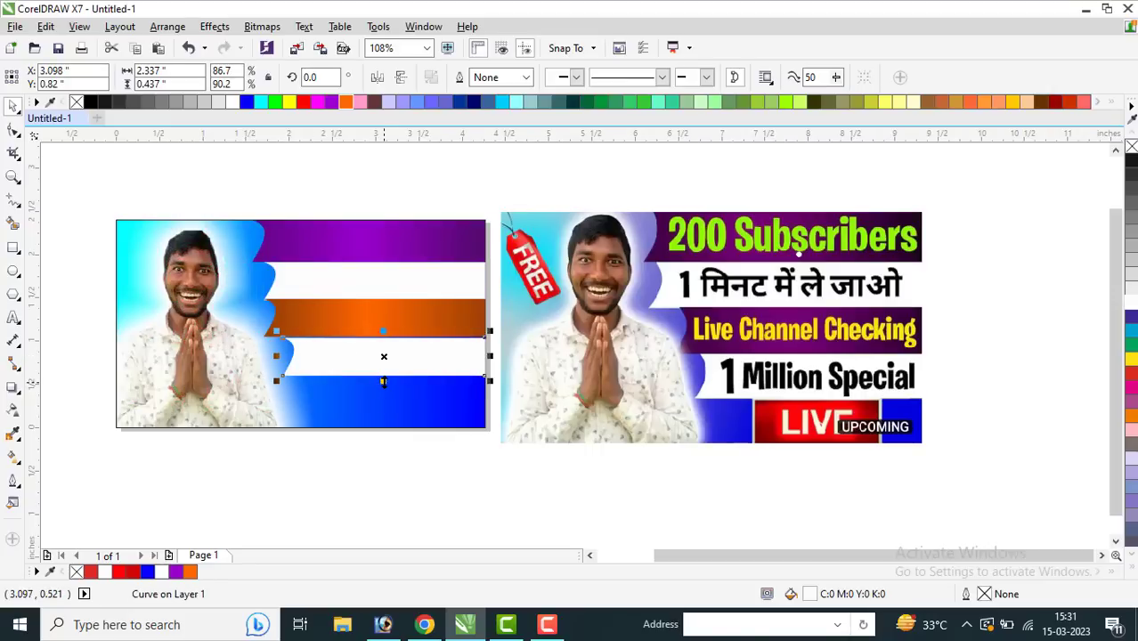
{"action": "left_click_drag", "start_coordinate": [384, 382], "coordinate": [384, 393]}
- Nudge the fourth band up against the orange band to Y 0.771 inches and widen it leftward to about 2.45 inches
{"action": "key", "text": "z"}
{"action": "key", "text": "F4"}
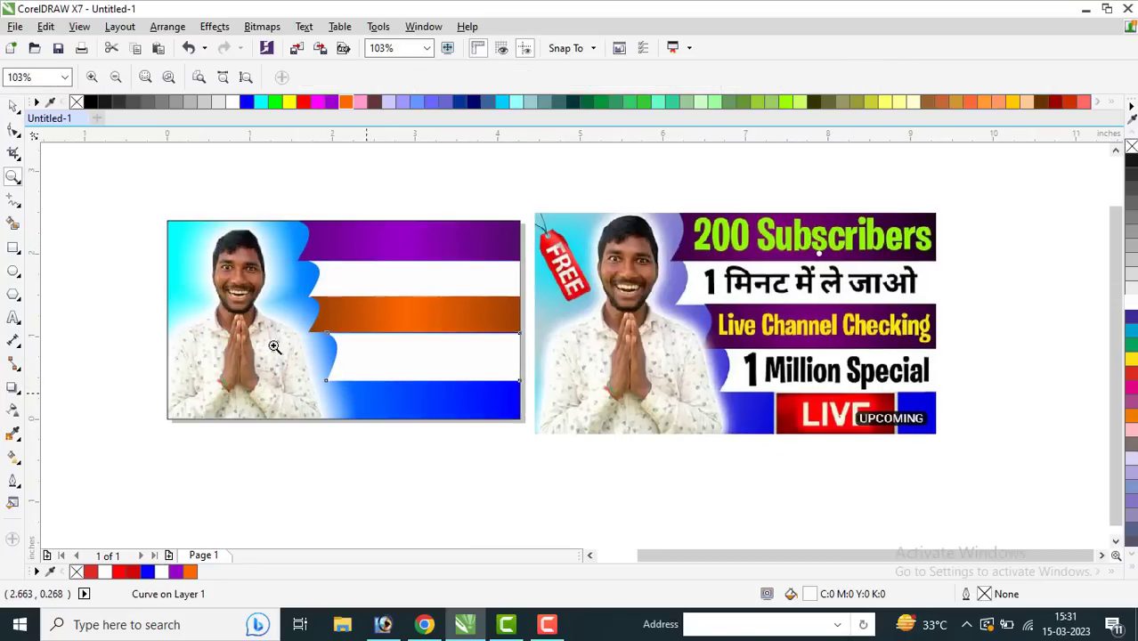
{"action": "scroll", "coordinate": [612, 433], "scroll_direction": "up", "scroll_amount": 2}
{"action": "key", "text": "space"}
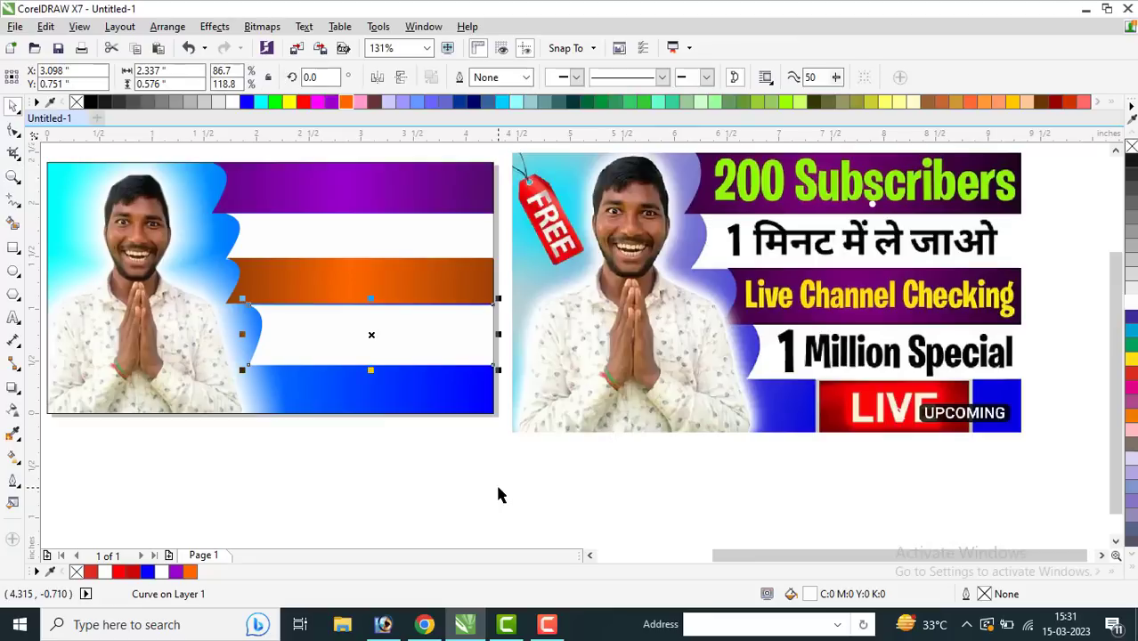
{"action": "left_click", "coordinate": [499, 488]}
{"action": "left_click", "coordinate": [313, 323]}
{"action": "key", "text": "Up"}
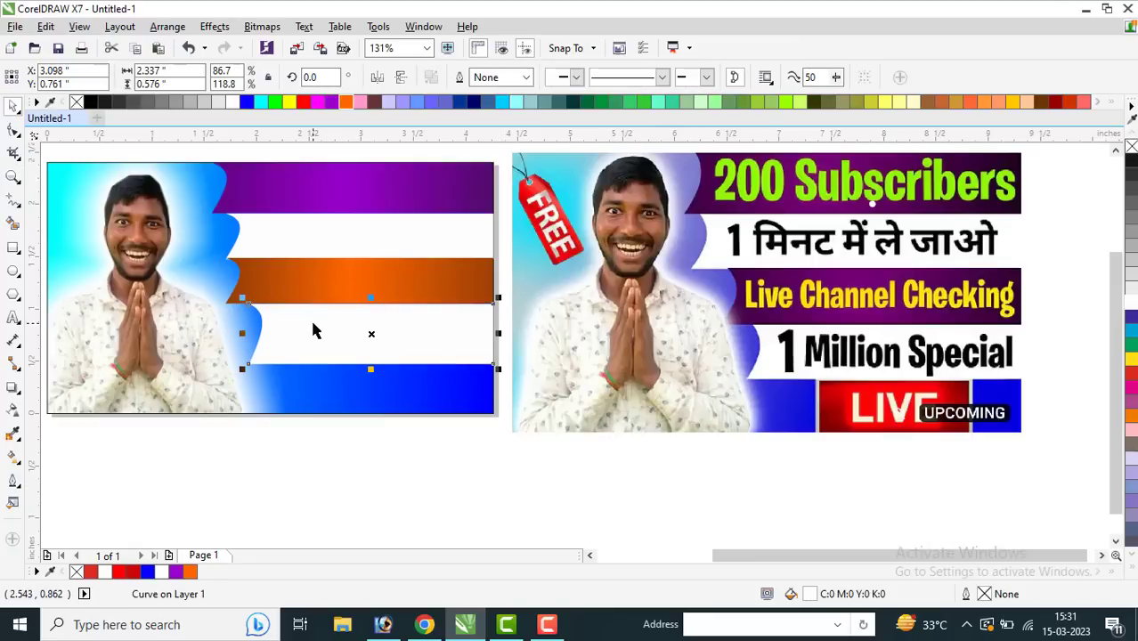
{"action": "key", "text": "Up"}
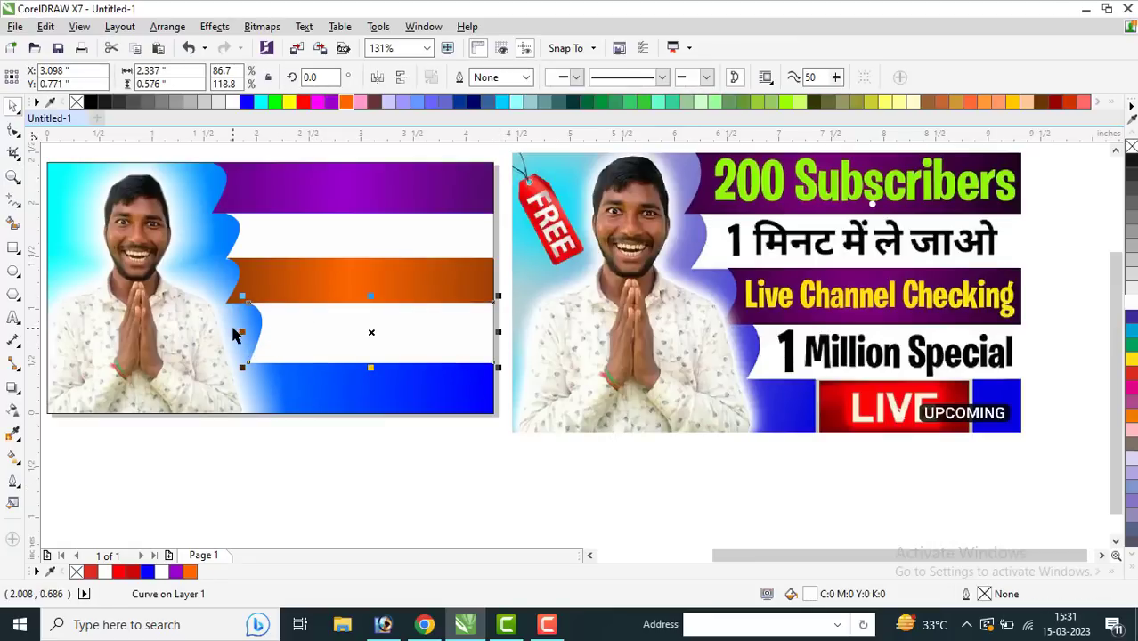
{"action": "left_click_drag", "start_coordinate": [241, 331], "coordinate": [226, 325]}
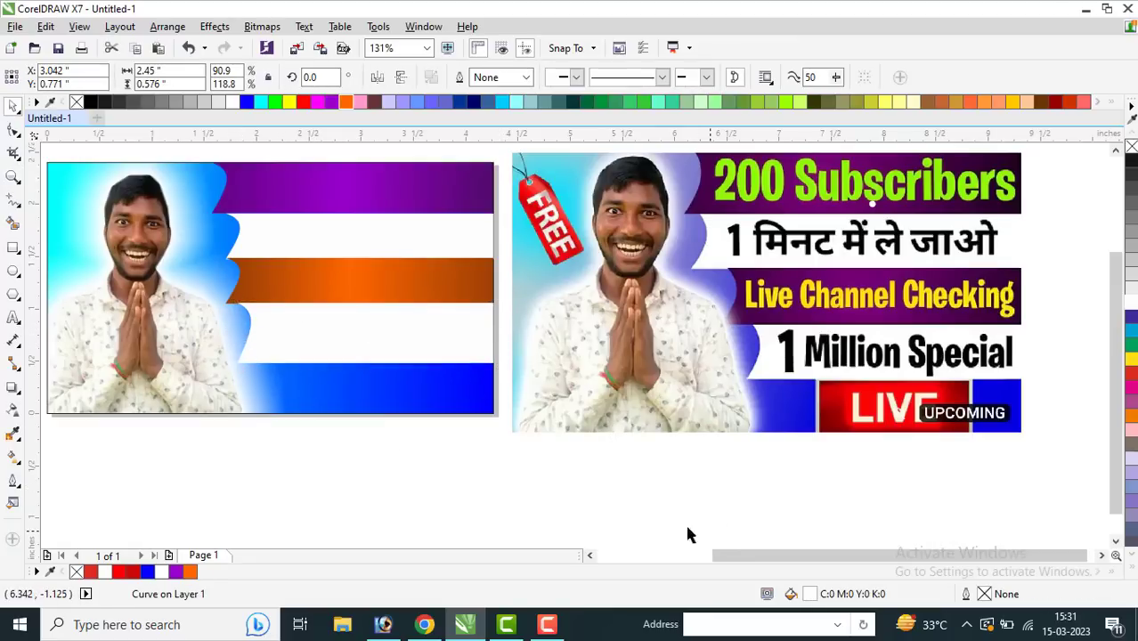
{"action": "left_click", "coordinate": [685, 534]}
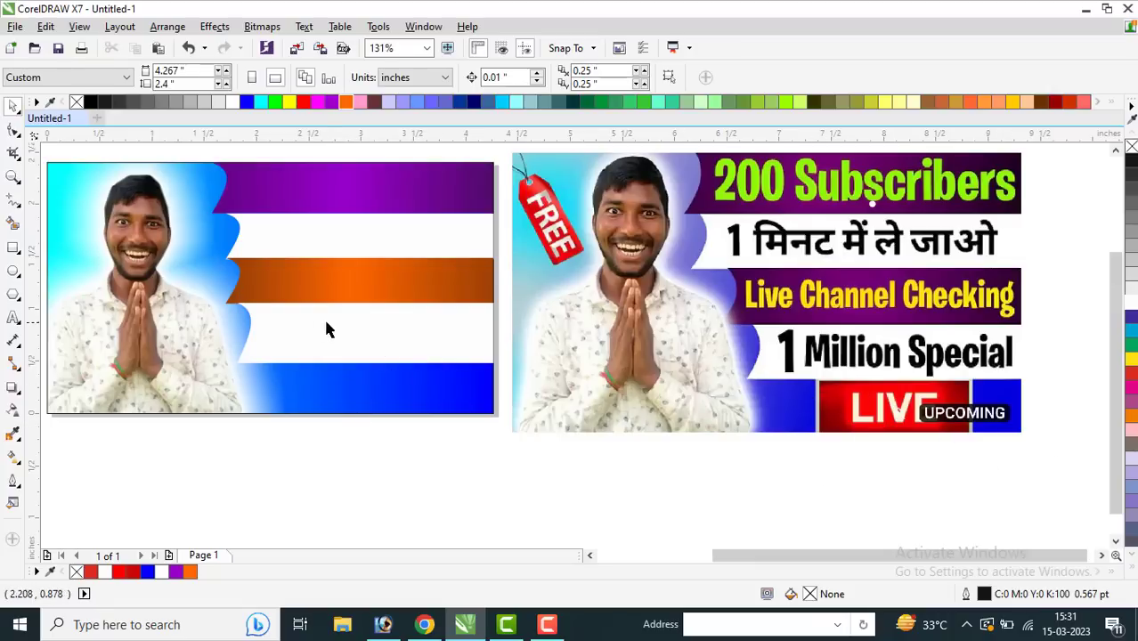
- Shorten the lower white band from its bottom edge to a height of about 0.53 inches
{"action": "key", "text": "z"}
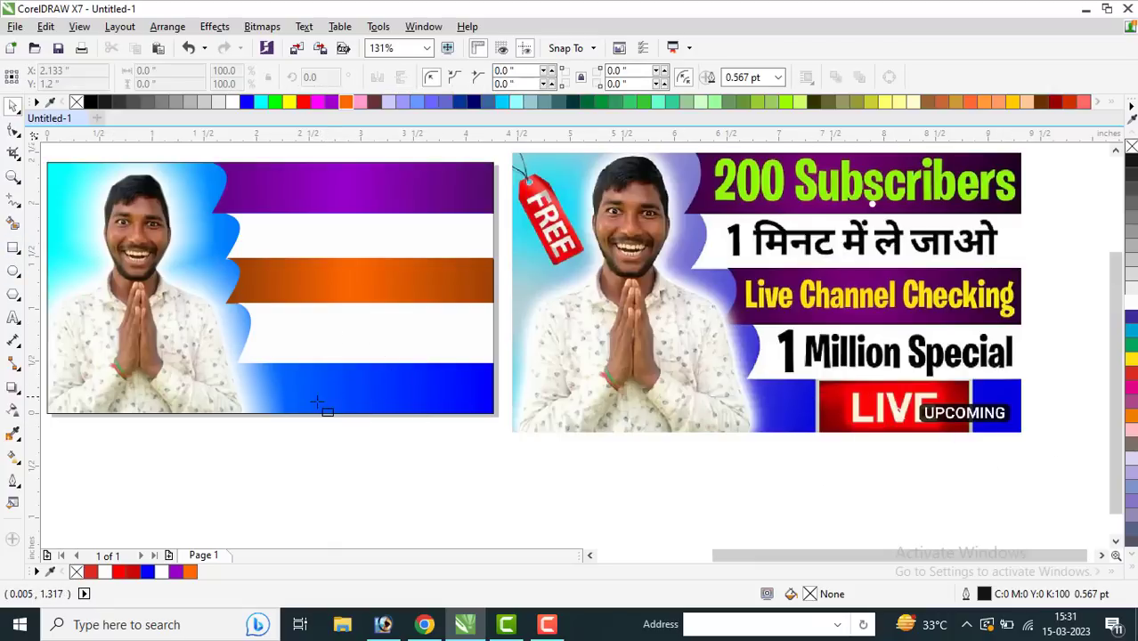
{"action": "left_click_drag", "start_coordinate": [179, 264], "coordinate": [769, 499]}
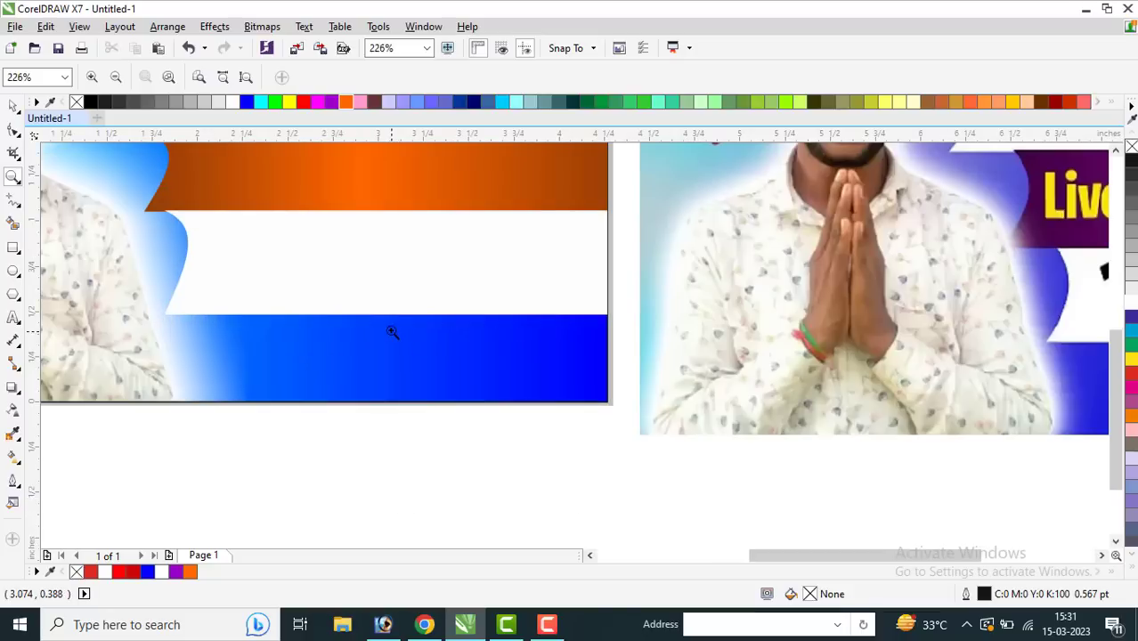
{"action": "key", "text": "space"}
{"action": "left_click", "coordinate": [402, 277]}
{"action": "left_click", "coordinate": [379, 317]}
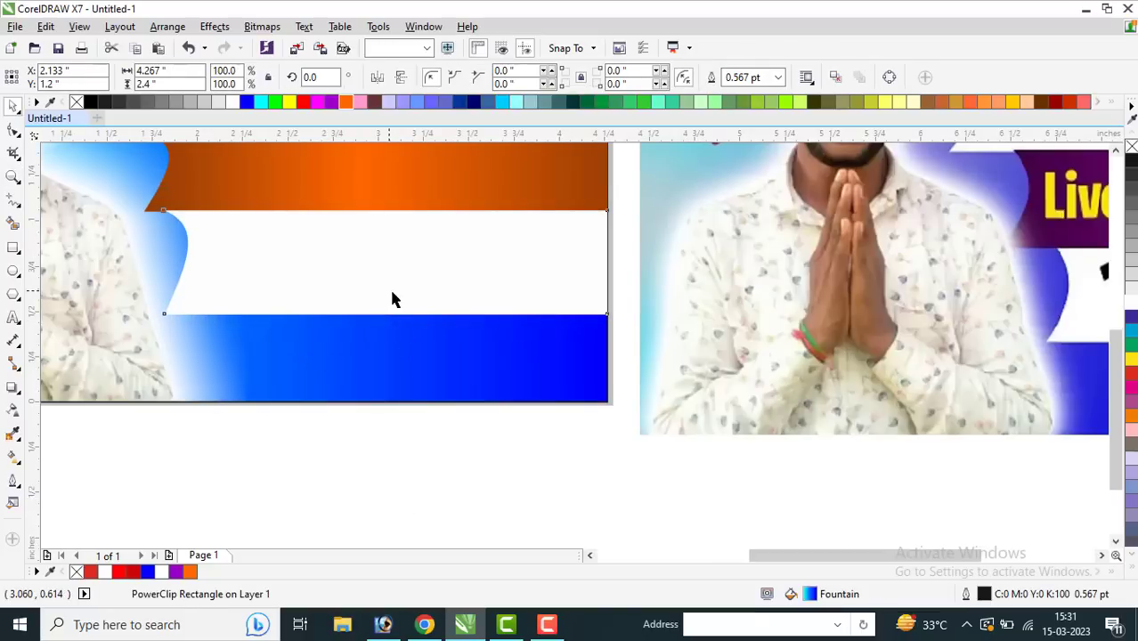
{"action": "left_click", "coordinate": [389, 286]}
{"action": "left_click_drag", "start_coordinate": [386, 319], "coordinate": [386, 310]}
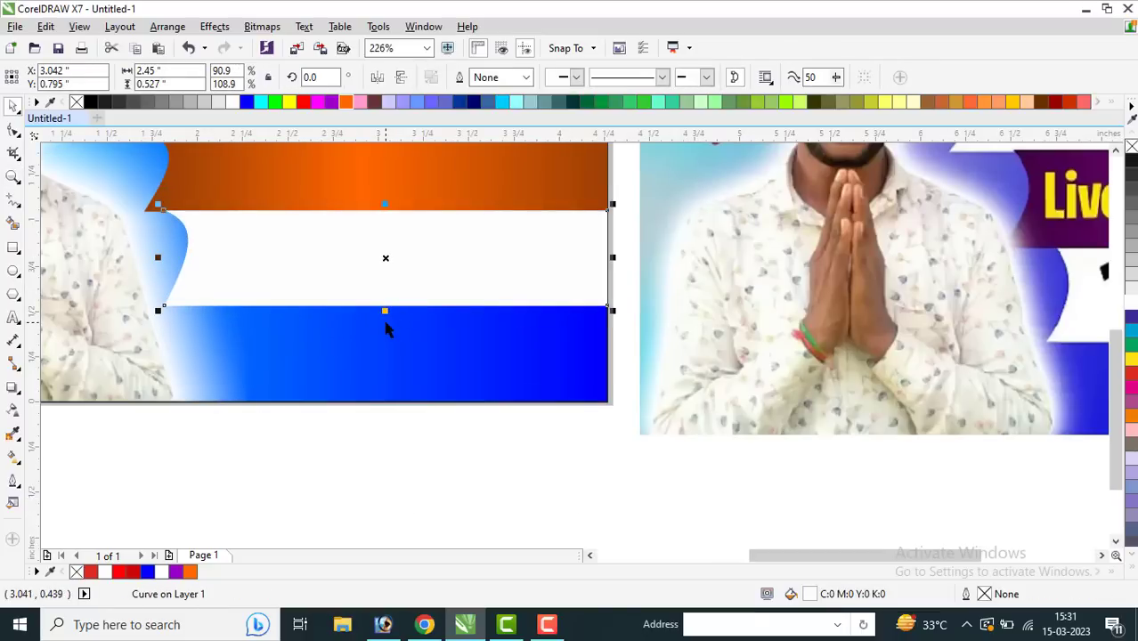
- Draw a rectangle about 0.46 inches high in the bottom blue strip, centred at Y 0.26 inches, and narrow it to about 1.26 inches
{"action": "left_click", "coordinate": [13, 248]}
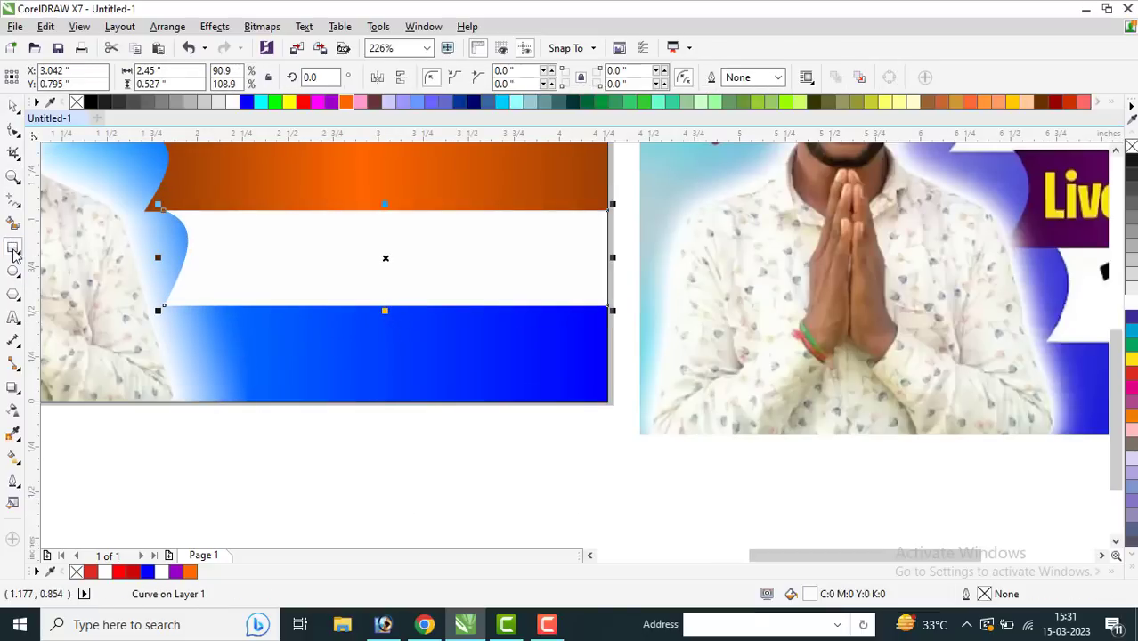
{"action": "left_click_drag", "start_coordinate": [232, 305], "coordinate": [477, 389]}
{"action": "left_click", "coordinate": [13, 105]}
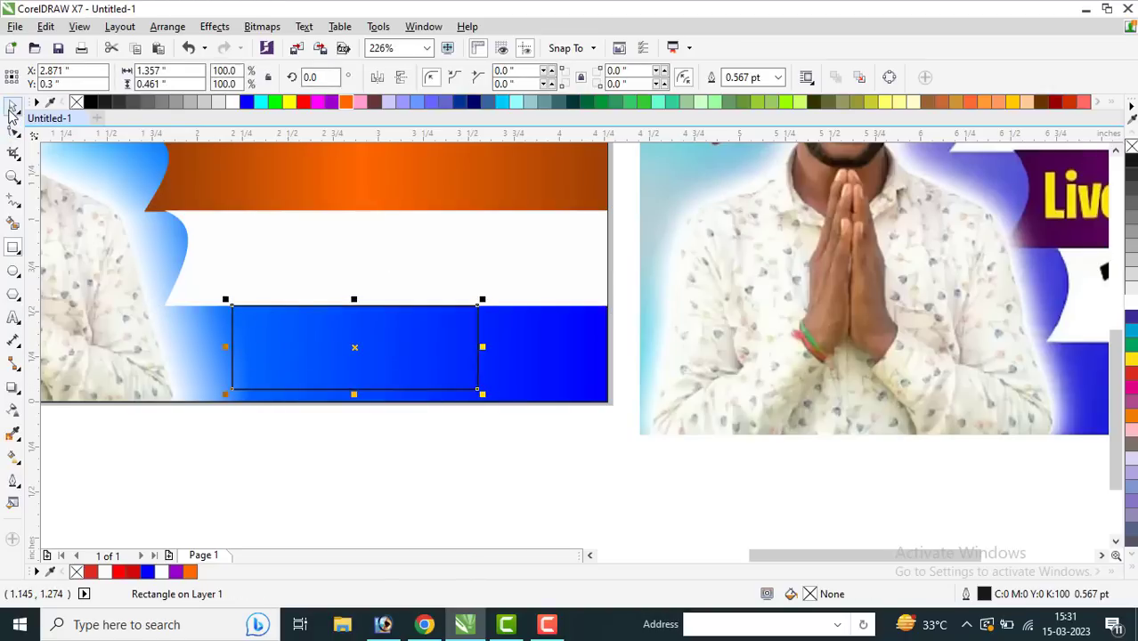
{"action": "key", "text": "Down"}
{"action": "key", "text": "Down"}
{"action": "key", "text": "Down"}
{"action": "key", "text": "Down"}
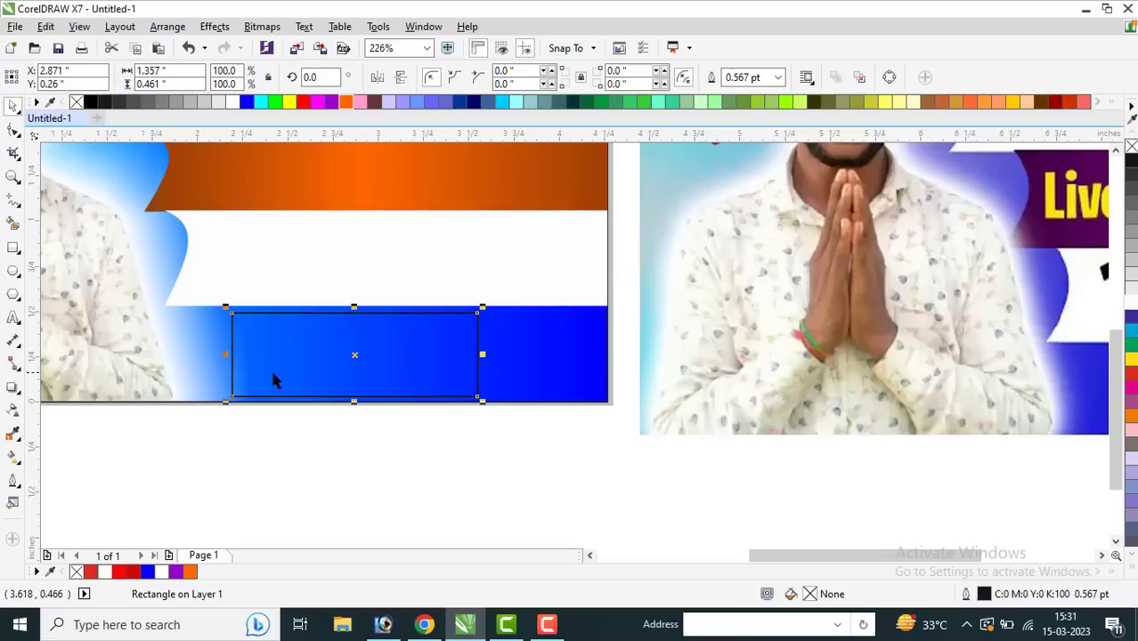
{"action": "left_click_drag", "start_coordinate": [224, 354], "coordinate": [243, 354]}
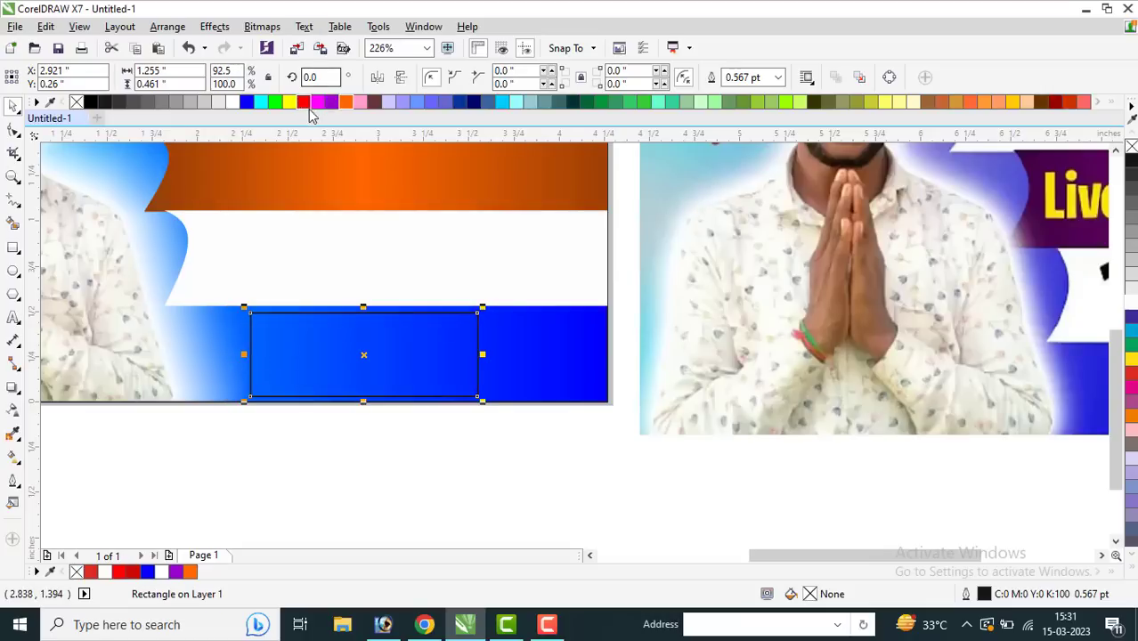
- Fill the rectangle with red #FF0000 and give it a white 2.0 pt outline with rounded corners
{"action": "left_click", "coordinate": [304, 102]}
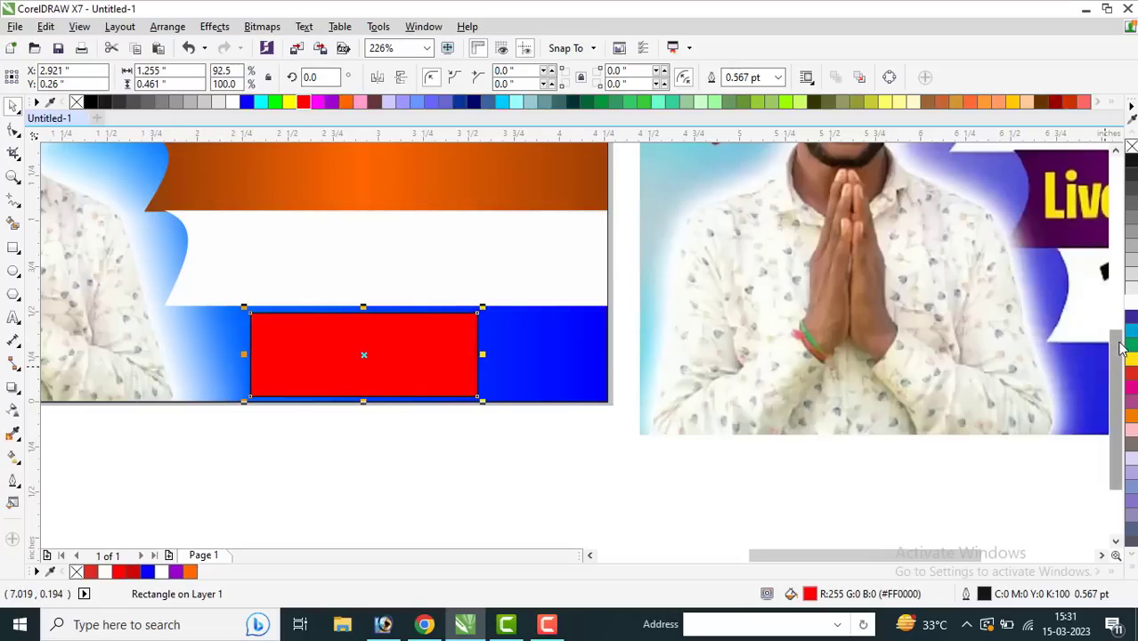
{"action": "right_click", "coordinate": [1129, 304]}
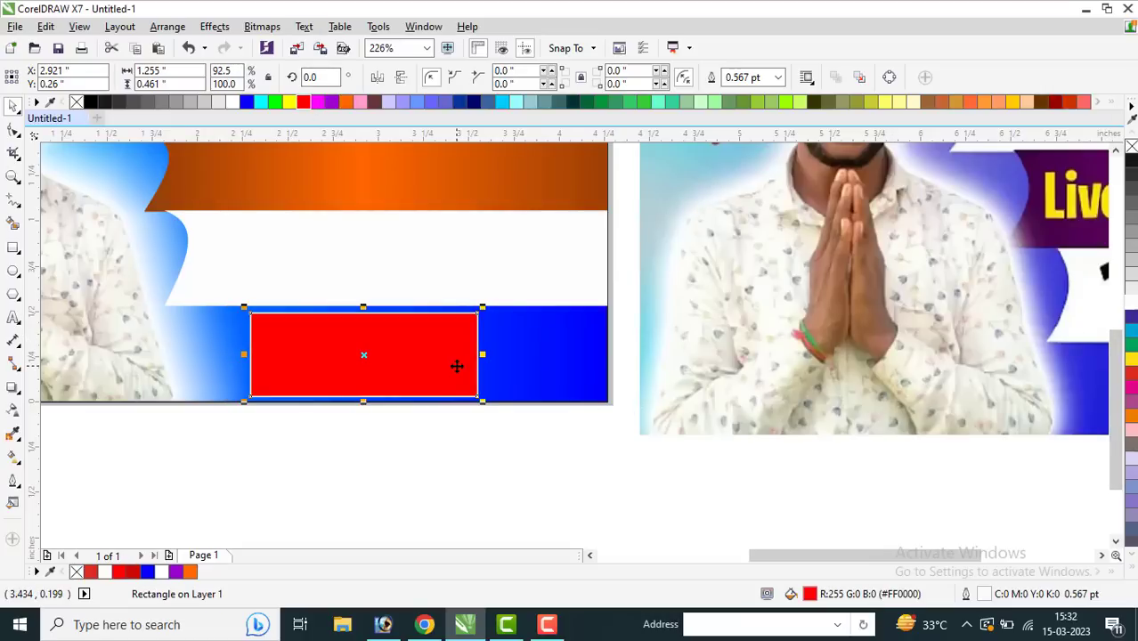
{"action": "key", "text": "F12"}
{"action": "left_click", "coordinate": [462, 203]}
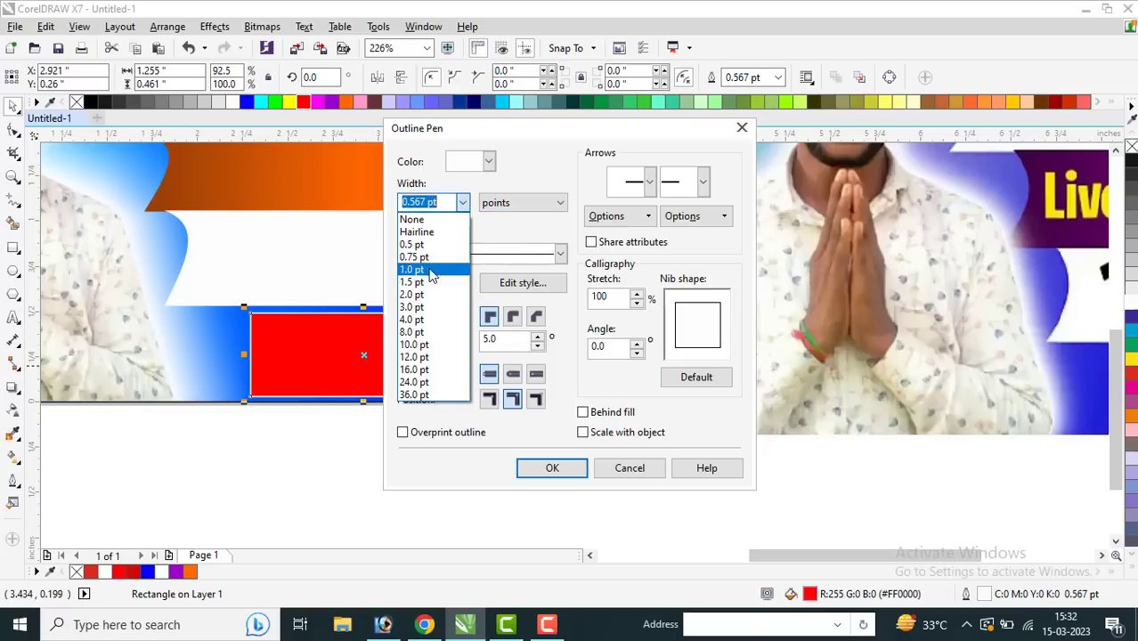
{"action": "left_click", "coordinate": [411, 294]}
{"action": "left_click", "coordinate": [512, 316]}
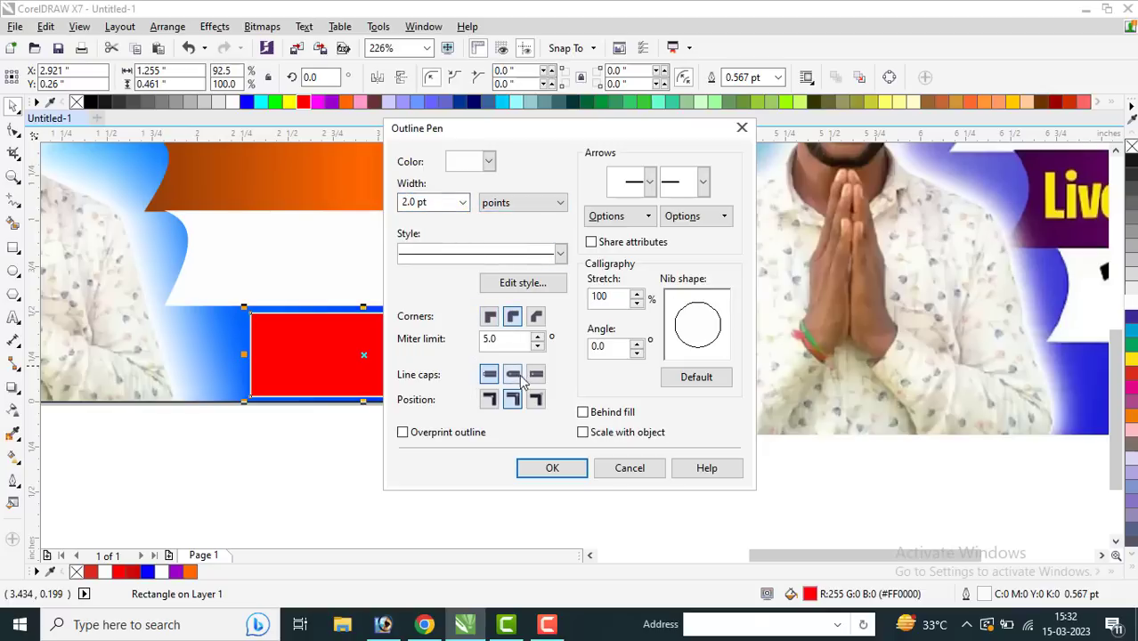
{"action": "left_click", "coordinate": [561, 470]}
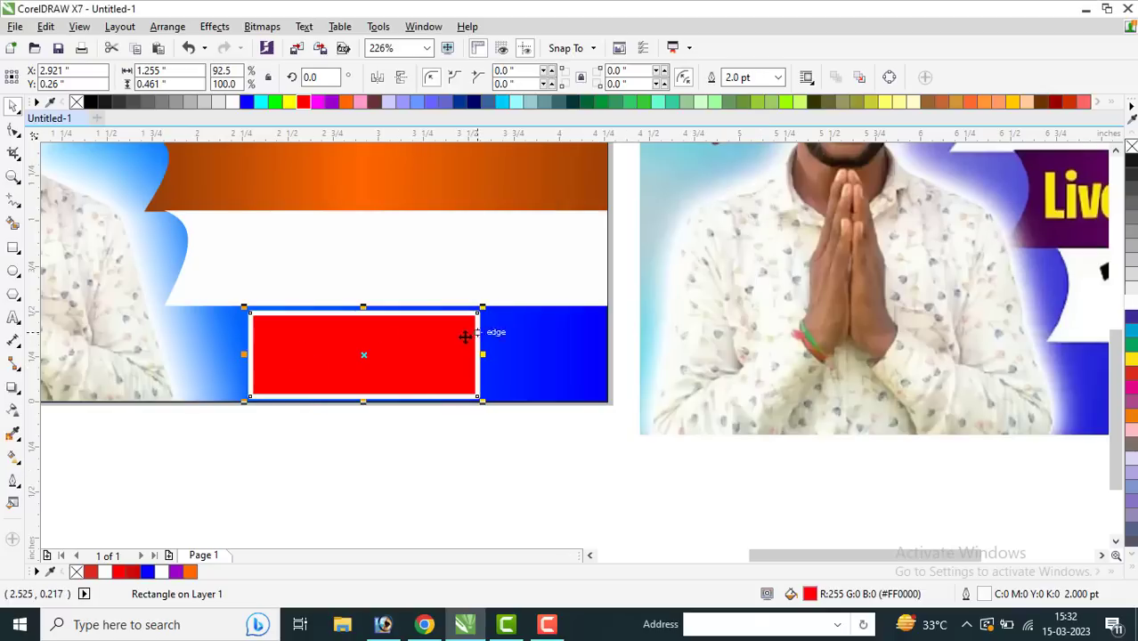
- Create a centred inner copy of the red rectangle, about 0.77 by 0.28 inches, and recolour the outer one dark red, RGB 161, 5, 5
{"action": "left_click_drag", "start_coordinate": [484, 310], "coordinate": [470, 331]}
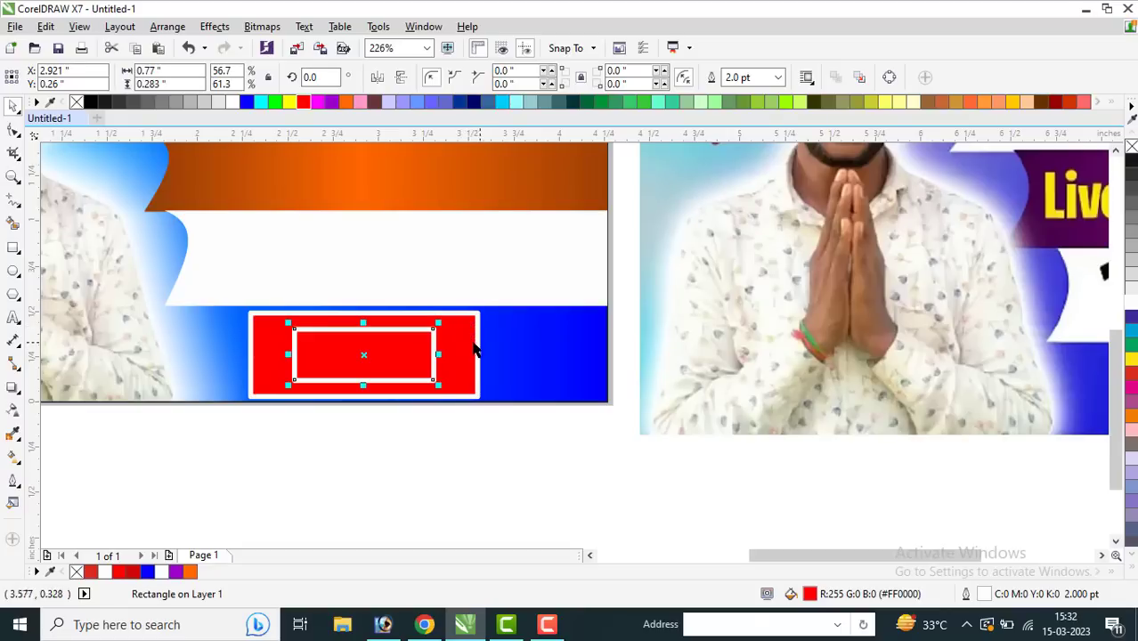
{"action": "left_click", "coordinate": [473, 349]}
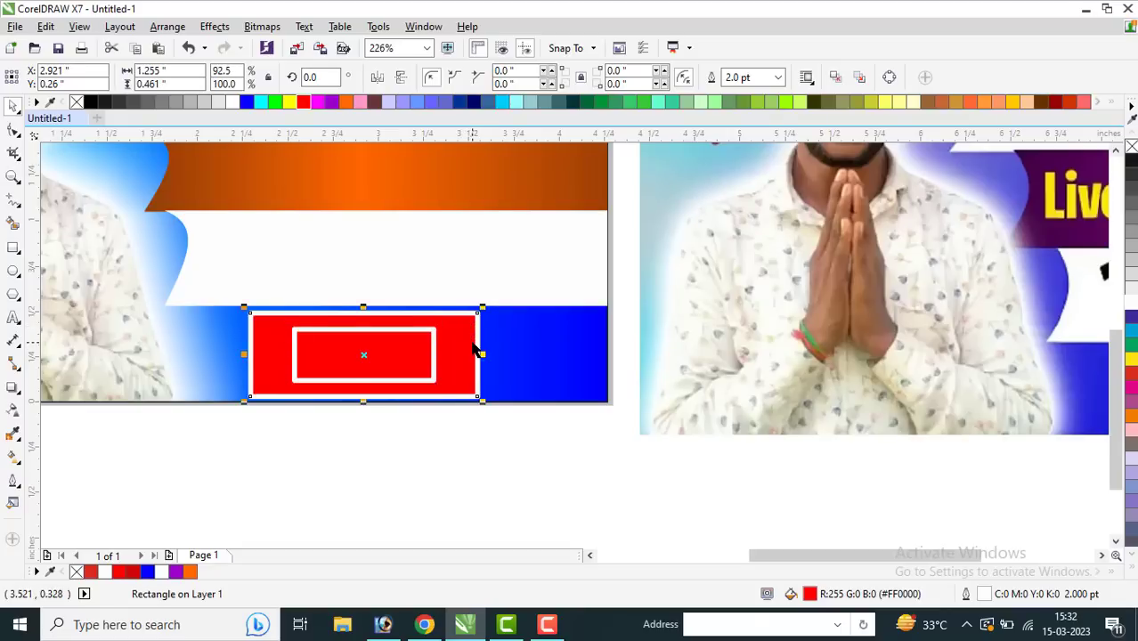
{"action": "double_click", "coordinate": [809, 595]}
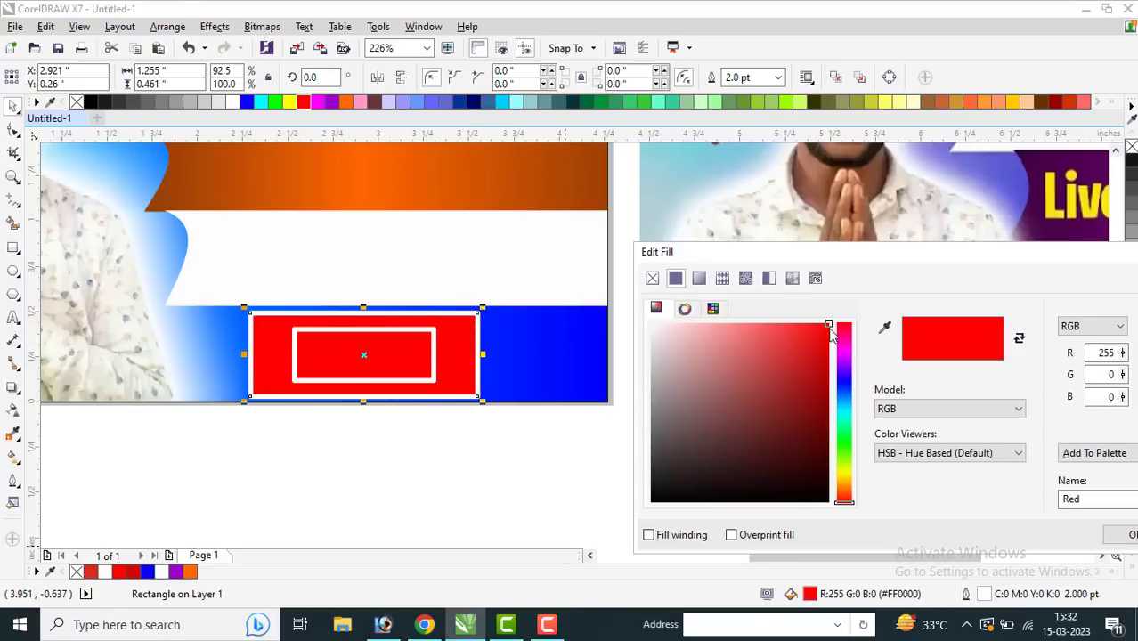
{"action": "left_click", "coordinate": [823, 368]}
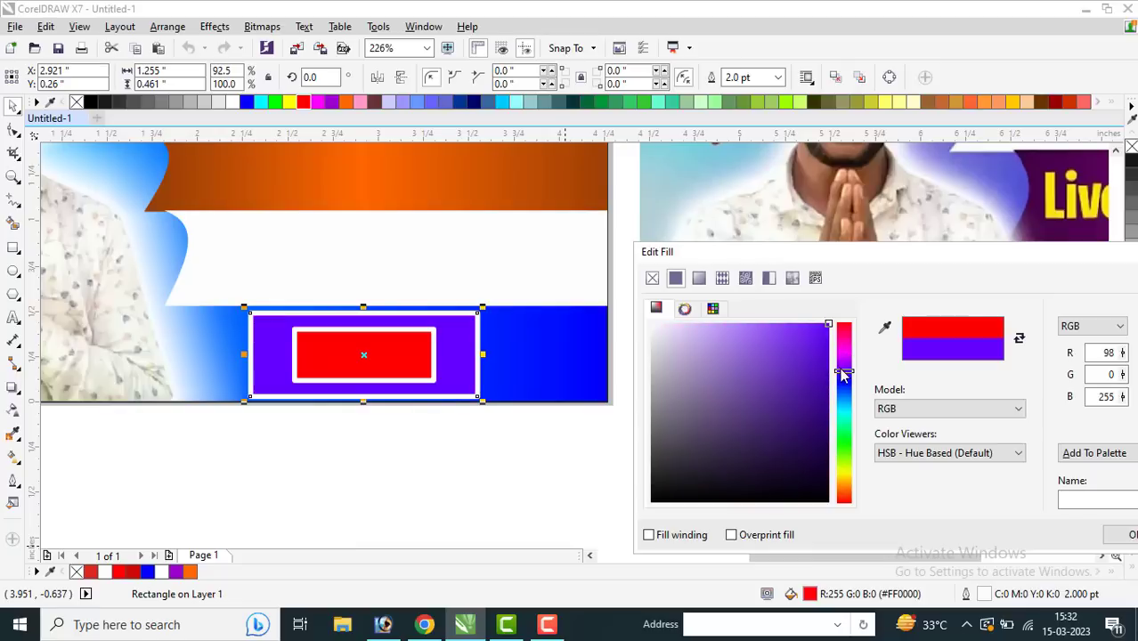
{"action": "mouse_move", "coordinate": [843, 374]}
{"action": "left_mouse_down"}
{"action": "mouse_move", "coordinate": [840, 328]}
{"action": "mouse_move", "coordinate": [825, 330]}
{"action": "mouse_move", "coordinate": [824, 389]}
{"action": "left_mouse_up"}
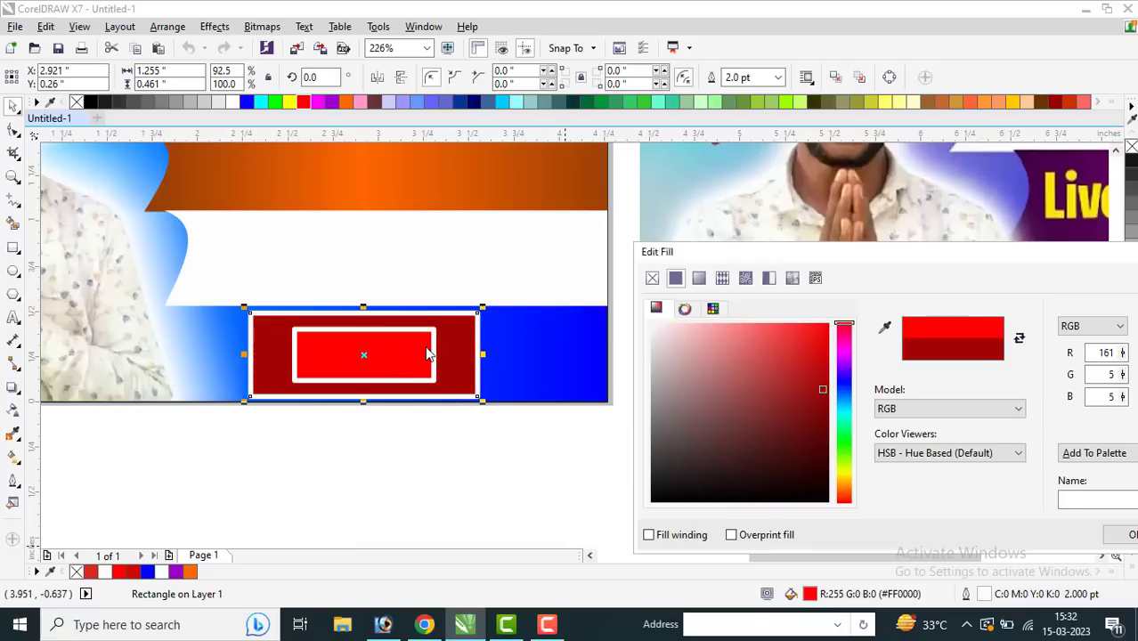
{"action": "left_click", "coordinate": [1129, 535]}
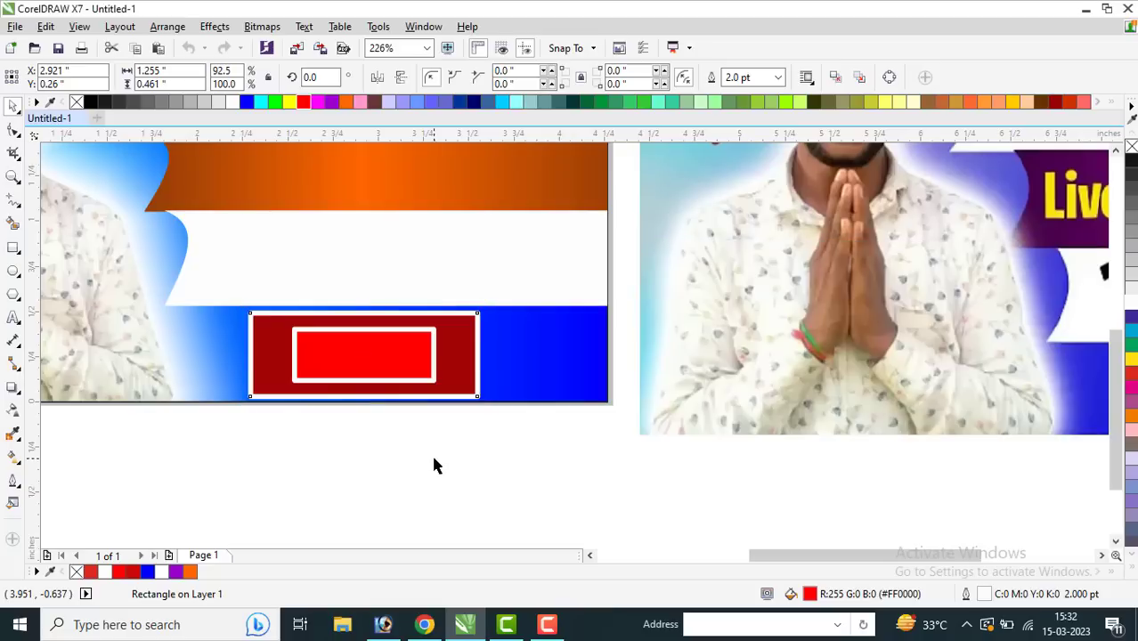
- Enlarge the inner red rectangle about its centre to about 0.88 by 0.32 inches and remove its outline
{"action": "left_click", "coordinate": [422, 350]}
{"action": "key", "text": "F3"}
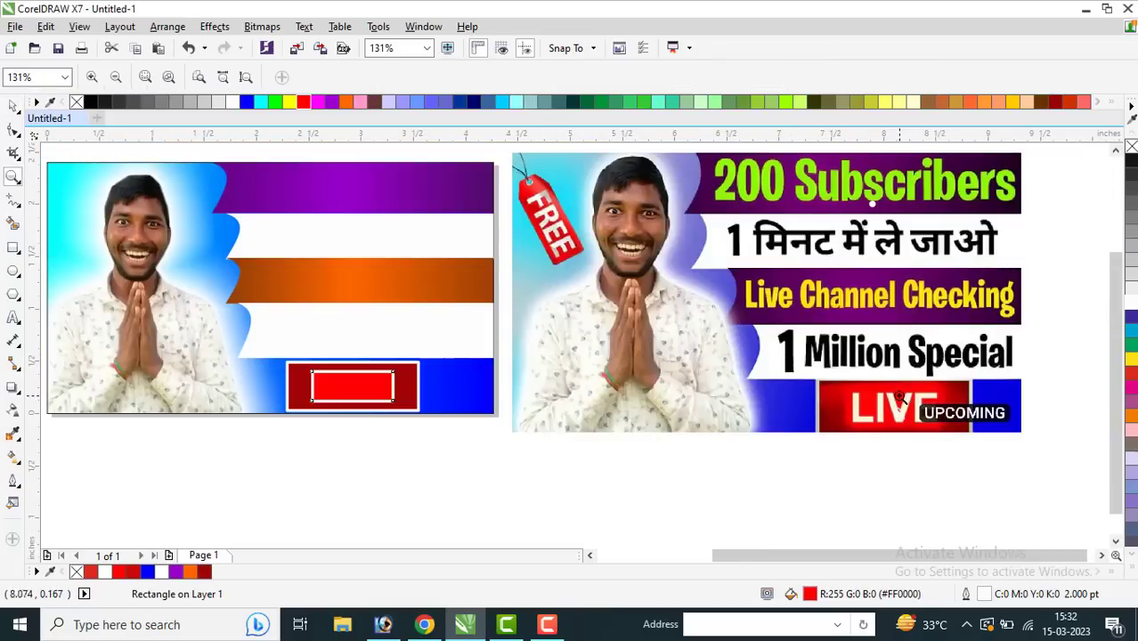
{"action": "left_click_drag", "start_coordinate": [216, 316], "coordinate": [604, 468]}
{"action": "key", "text": "space"}
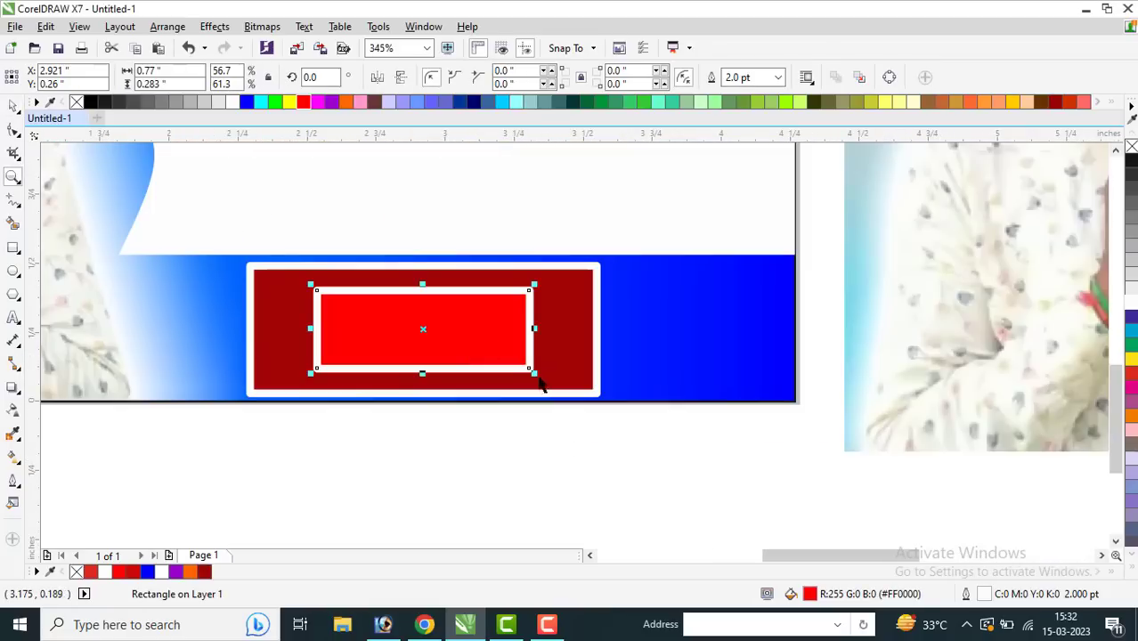
{"action": "left_click", "coordinate": [540, 381]}
{"action": "left_click", "coordinate": [516, 356]}
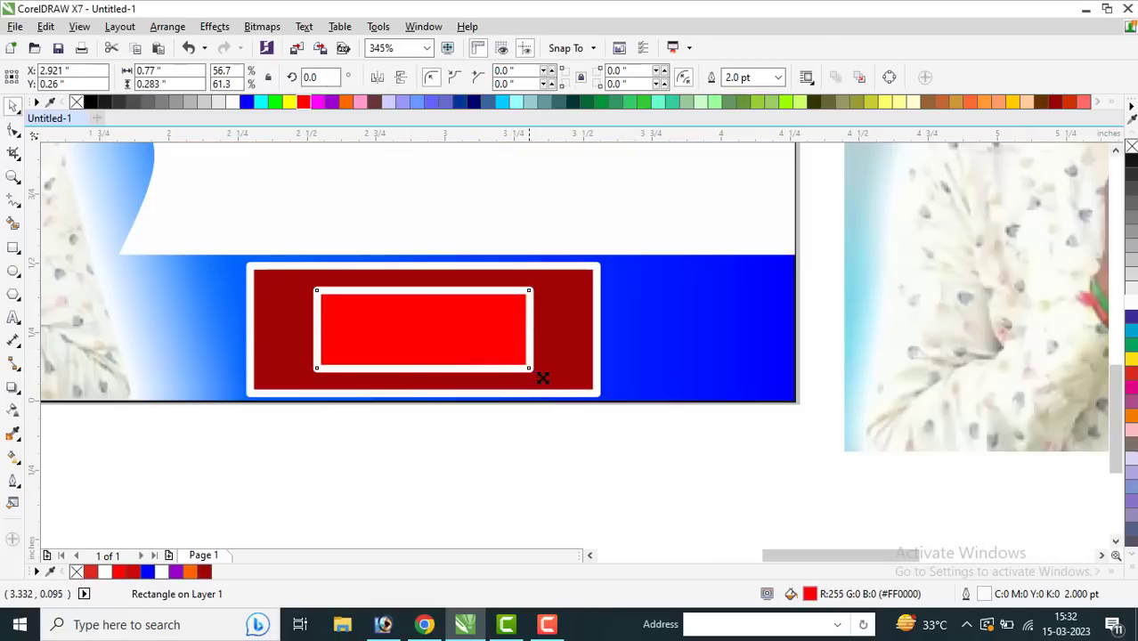
{"action": "left_click_drag", "start_coordinate": [530, 369], "coordinate": [549, 379]}
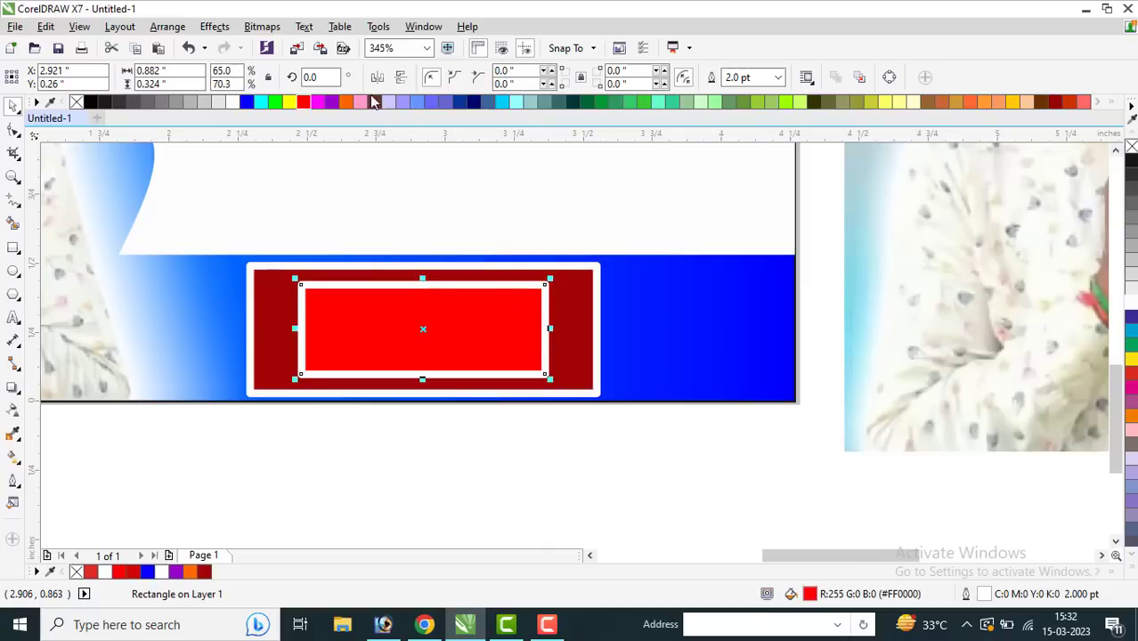
{"action": "right_click", "coordinate": [76, 102]}
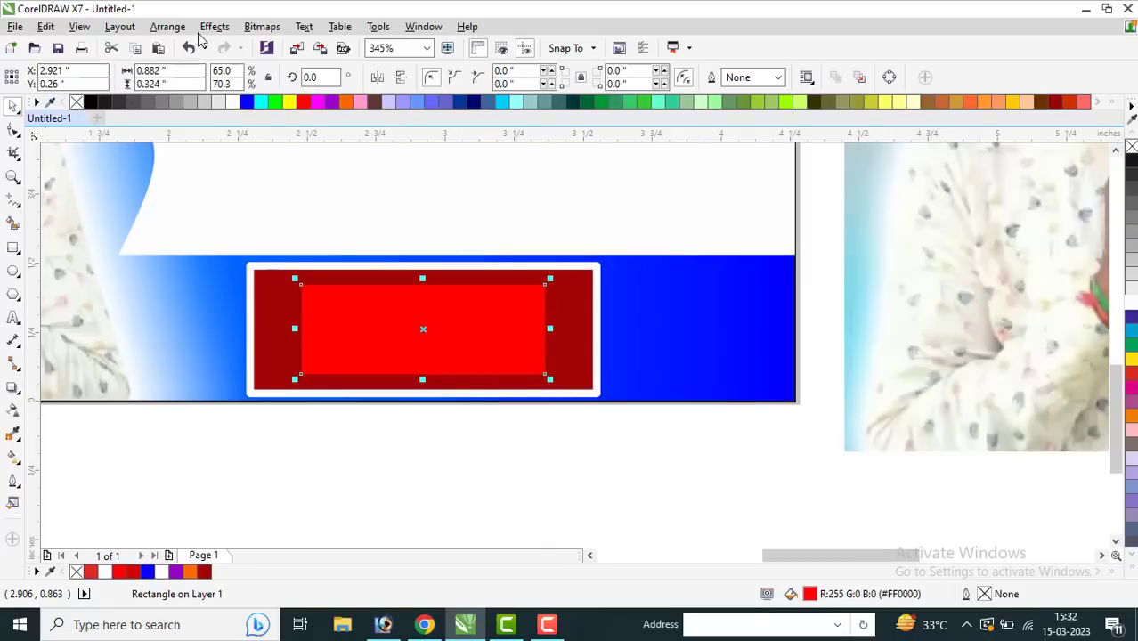
- Convert the inner red rectangle to a 300 dpi RGB Color (24-bit) bitmap with anti-aliasing and a transparent background
{"action": "left_click", "coordinate": [262, 26]}
{"action": "left_click", "coordinate": [303, 45]}
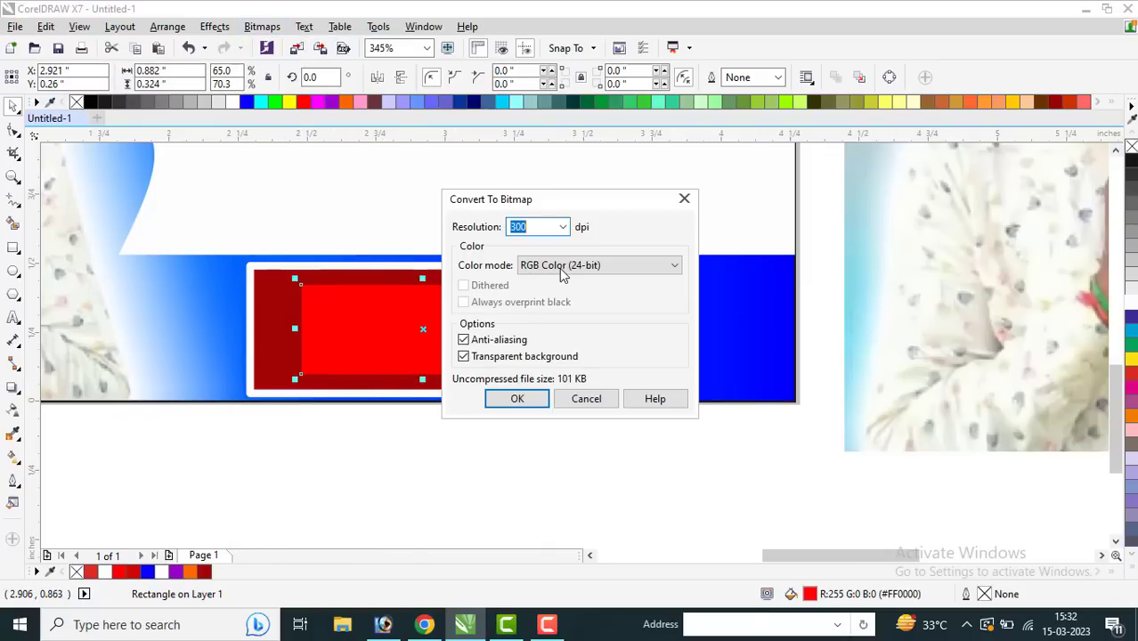
{"action": "left_click", "coordinate": [560, 267]}
{"action": "left_click", "coordinate": [557, 267]}
{"action": "left_click", "coordinate": [554, 267]}
{"action": "left_click", "coordinate": [554, 267]}
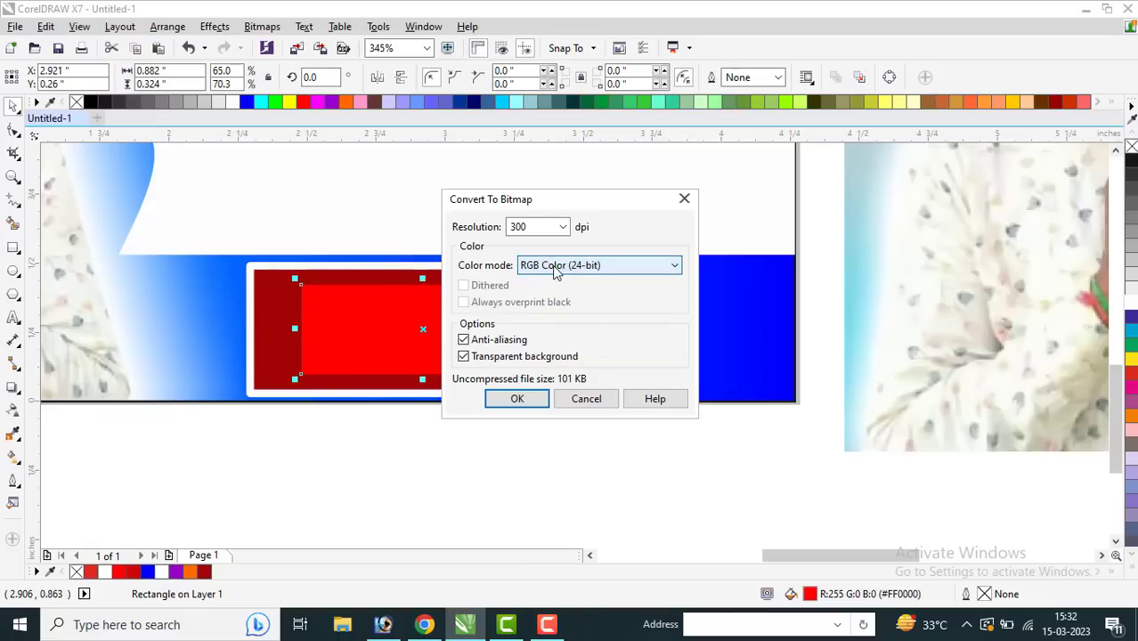
{"action": "left_click", "coordinate": [534, 399]}
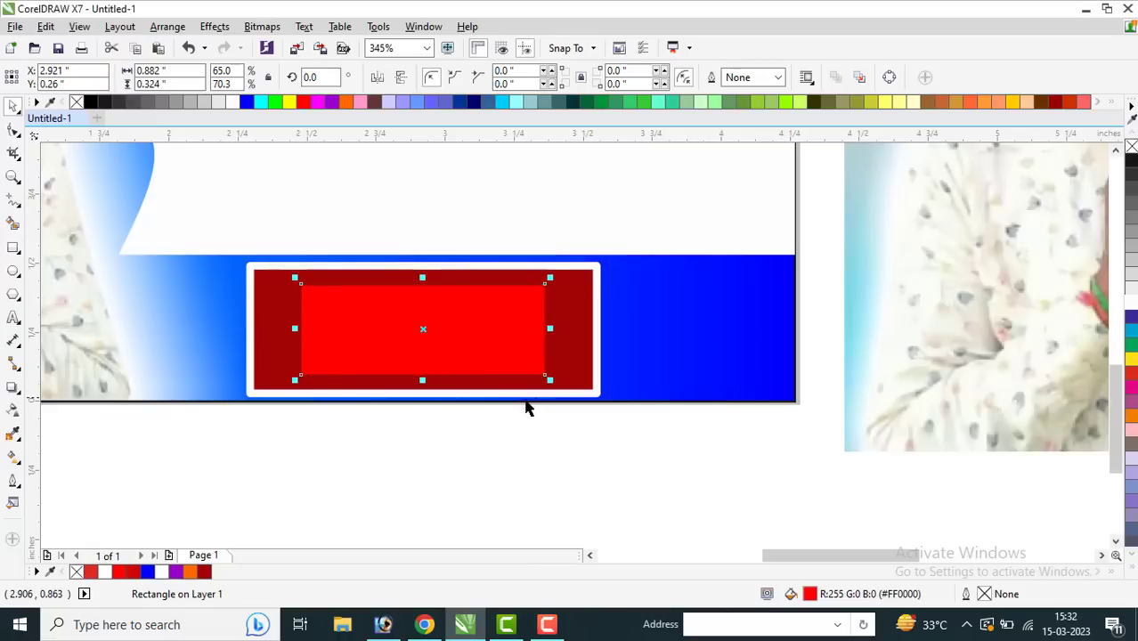
- Apply a Gaussian Blur with a radius of 7.8 pixels to the inner red bitmap
{"action": "left_click", "coordinate": [262, 27]}
{"action": "mouse_move", "coordinate": [349, 389]}
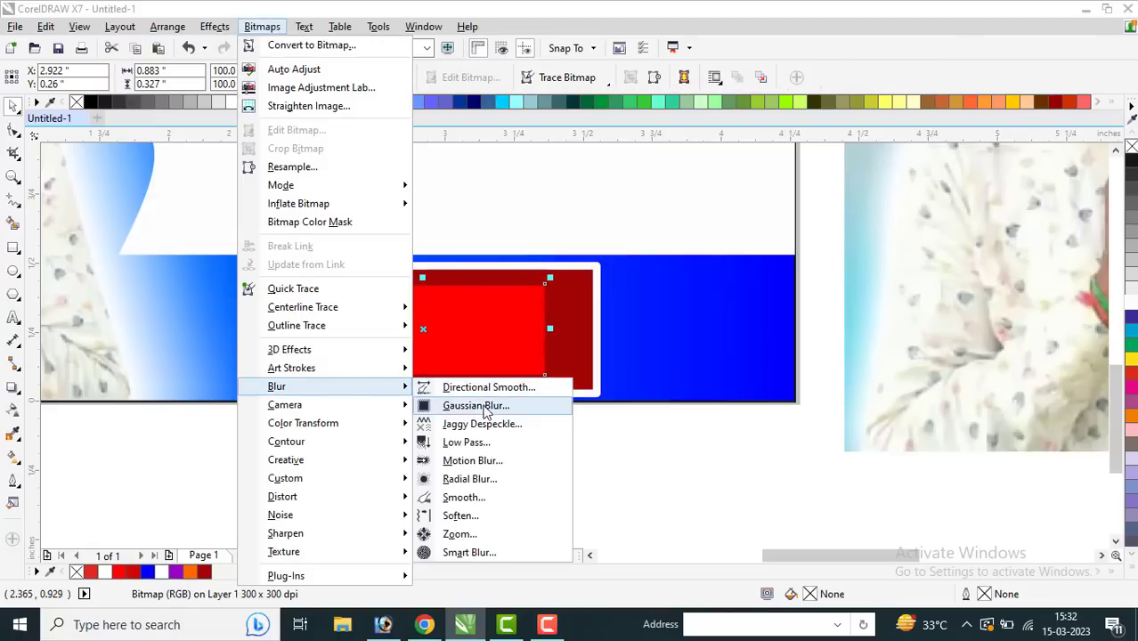
{"action": "left_click", "coordinate": [480, 407]}
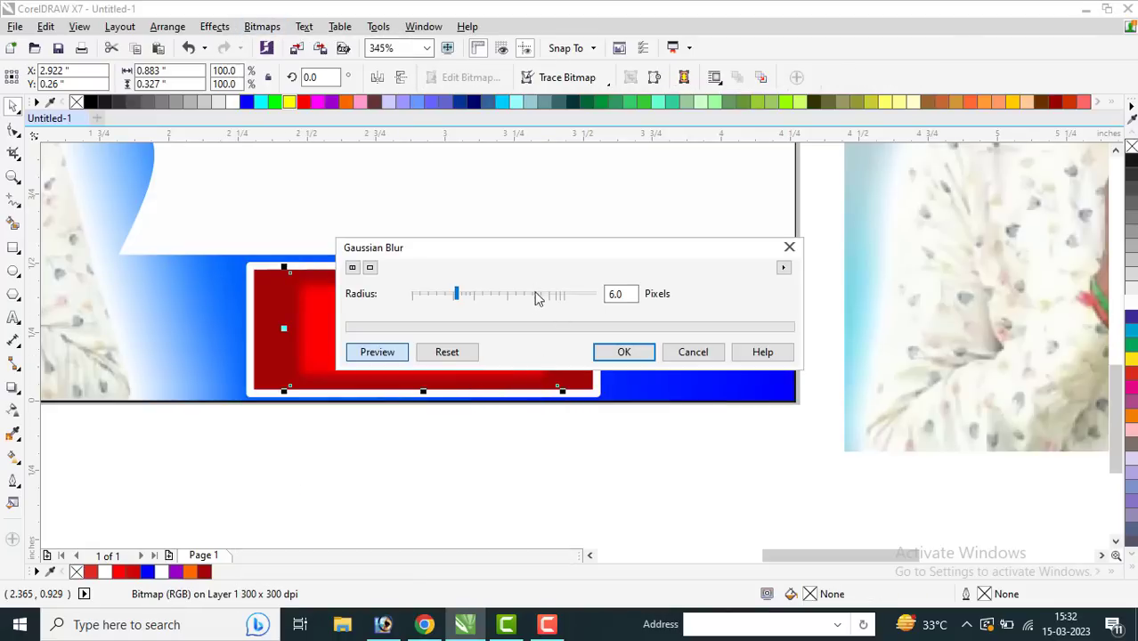
{"action": "left_click", "coordinate": [465, 295]}
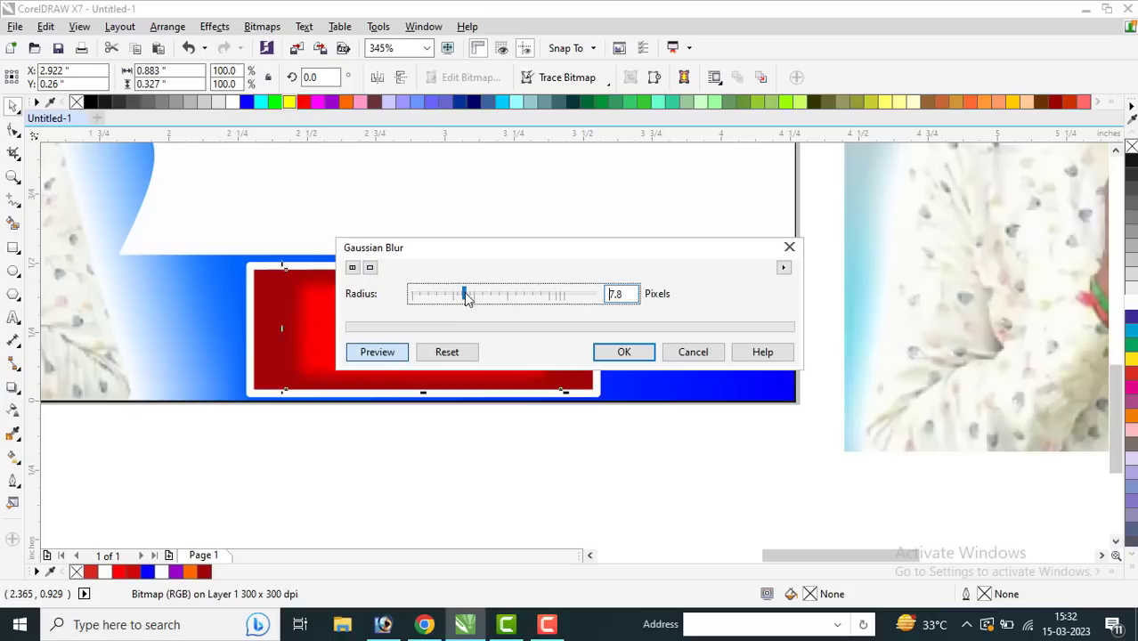
{"action": "left_click", "coordinate": [623, 352]}
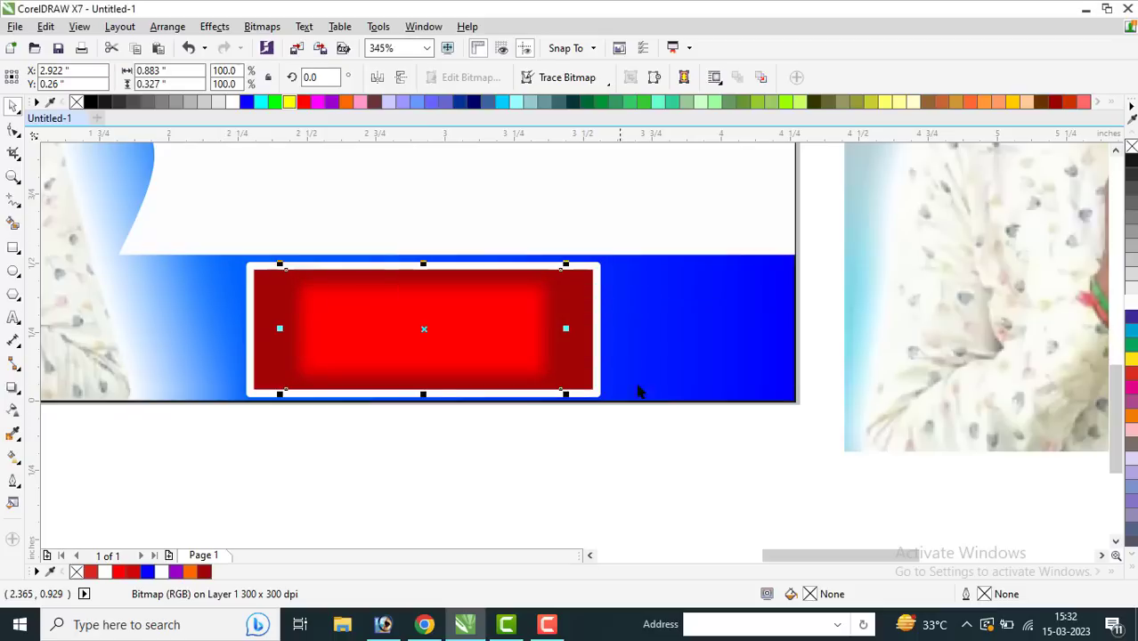
- Add the artistic text "Live" in Arial 24 pt and place it over the red badge
{"action": "left_click", "coordinate": [13, 318]}
{"action": "left_click", "coordinate": [265, 442]}
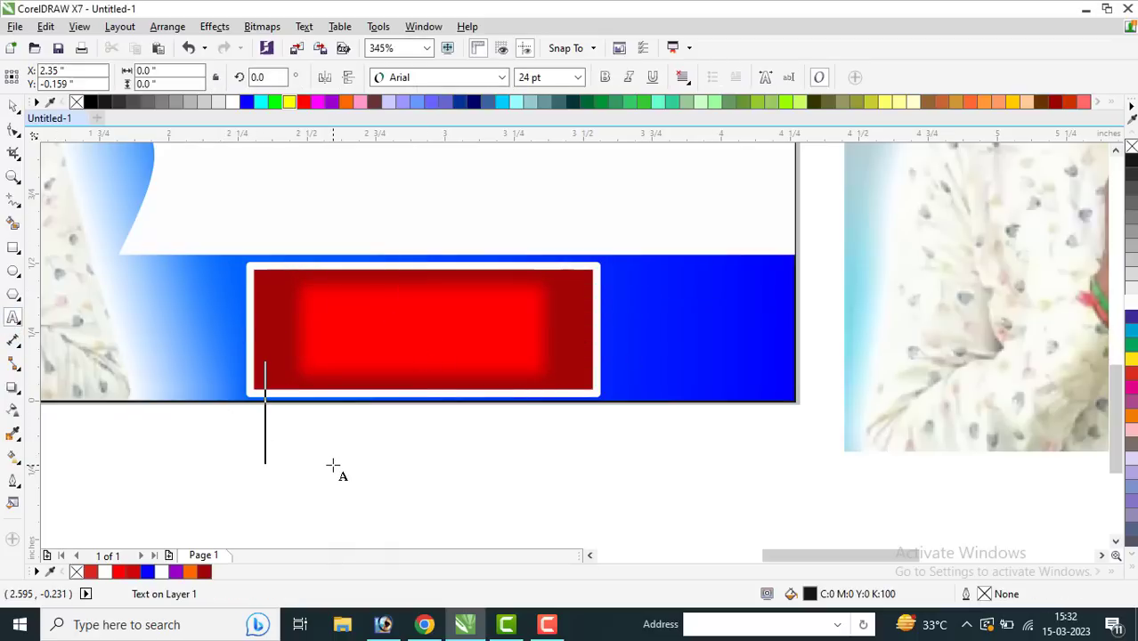
{"action": "type", "text": "LiVe"}
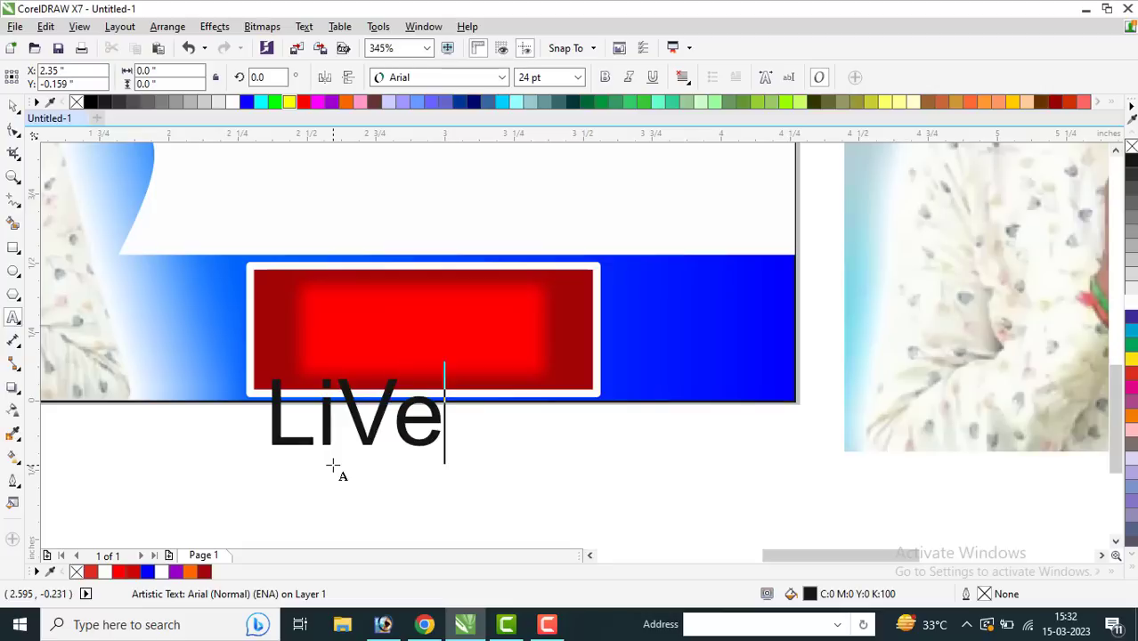
{"action": "key", "text": "BackSpace"}
{"action": "key", "text": "BackSpace"}
{"action": "type", "text": "ve"}
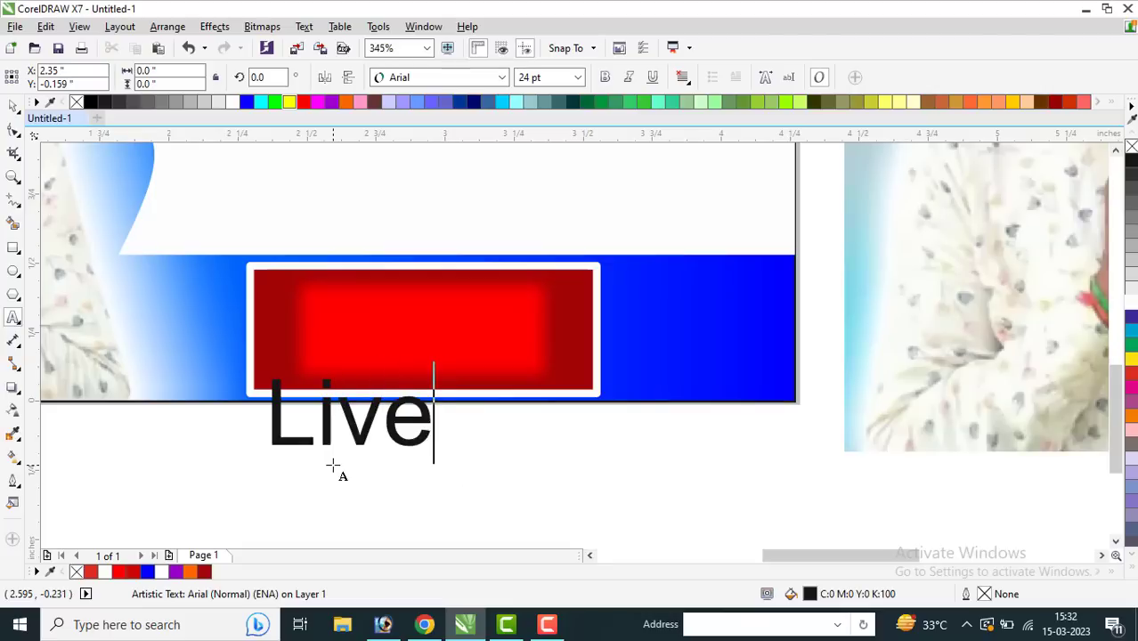
{"action": "key", "text": "ctrl+space"}
{"action": "left_click_drag", "start_coordinate": [420, 378], "coordinate": [483, 292]}
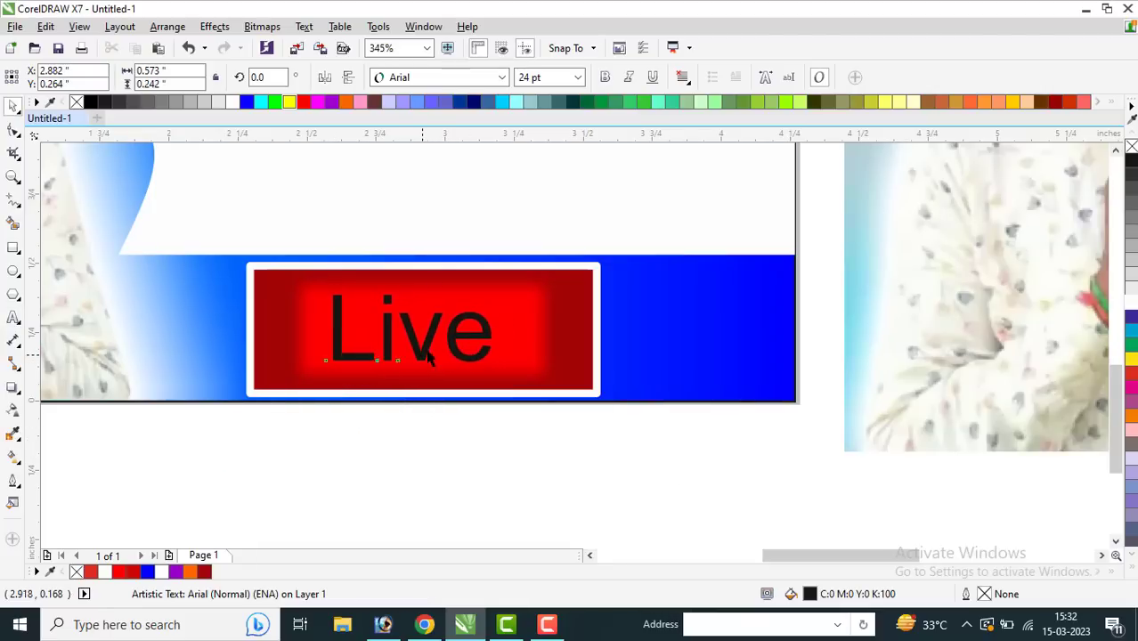
- Colour the badge text white and make it bold
{"action": "left_click", "coordinate": [234, 102]}
{"action": "left_click", "coordinate": [605, 77]}
{"action": "key", "text": "z"}
{"action": "right_click", "coordinate": [498, 323]}
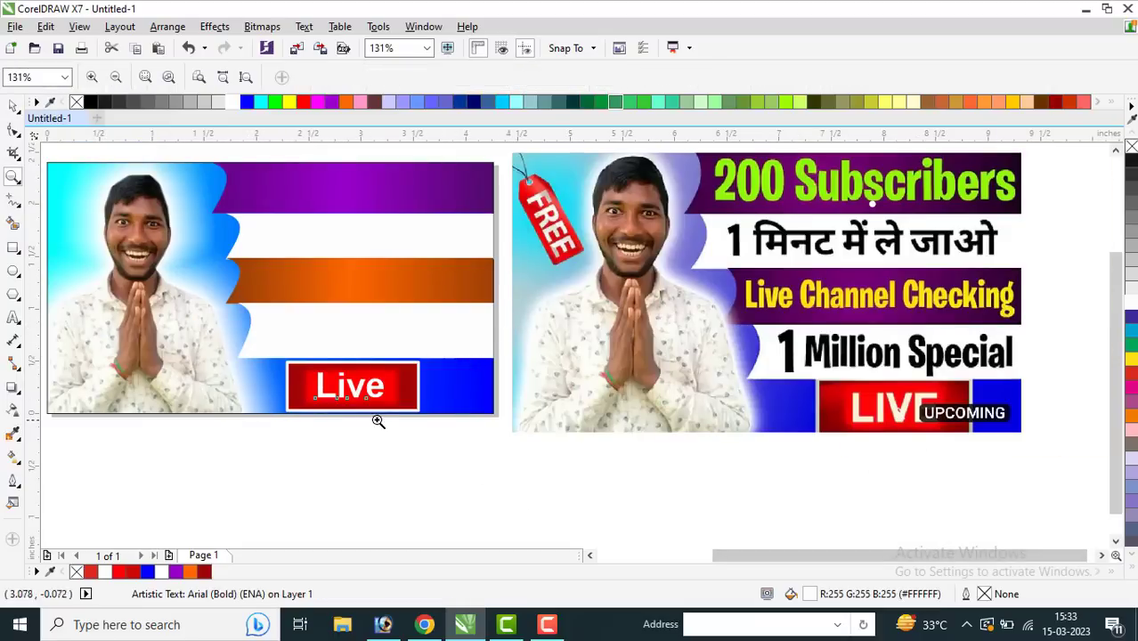
- Change the badge text's case to UPPERCASE so it reads "LIVE"
{"action": "key", "text": "F8"}
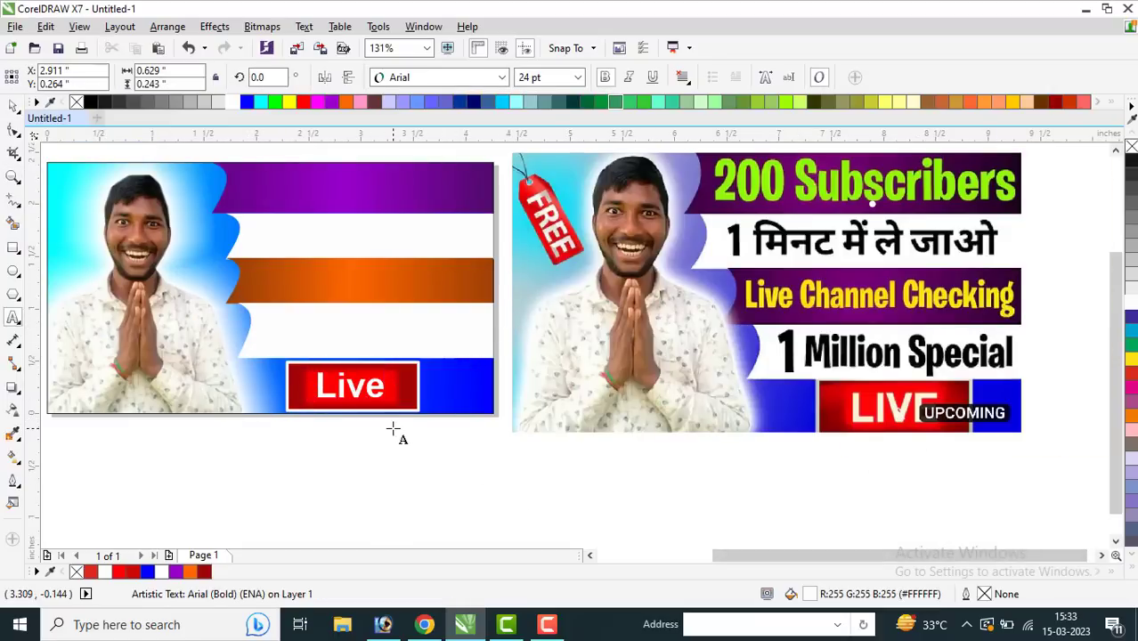
{"action": "key", "text": "ctrl+a"}
{"action": "key", "text": "shift+F3"}
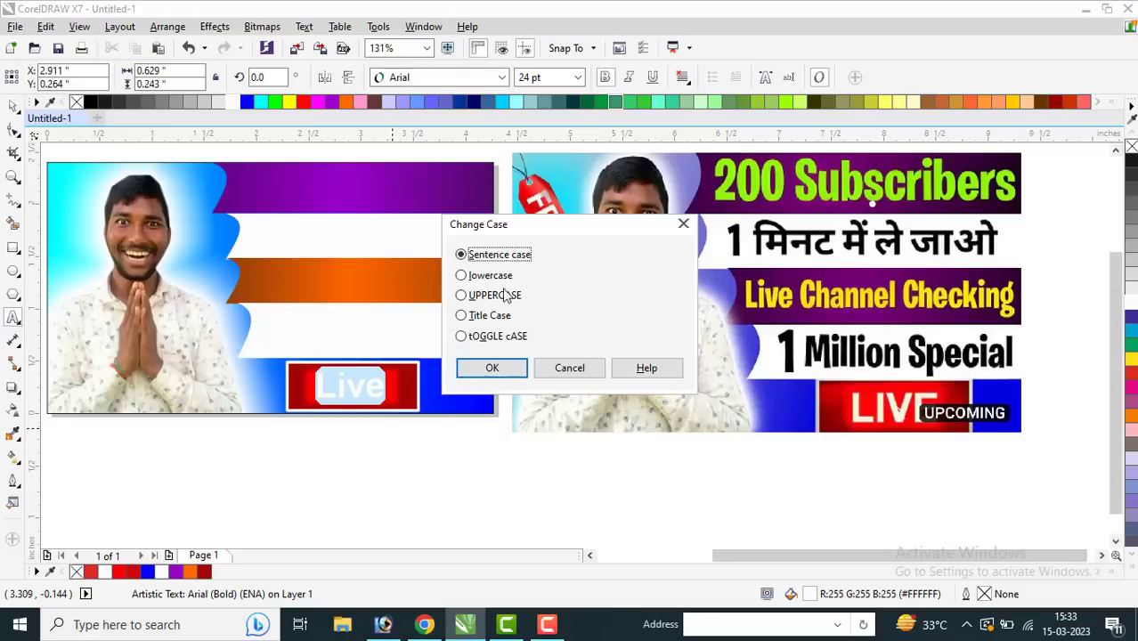
{"action": "left_click", "coordinate": [499, 364]}
{"action": "key", "text": "ctrl+space"}
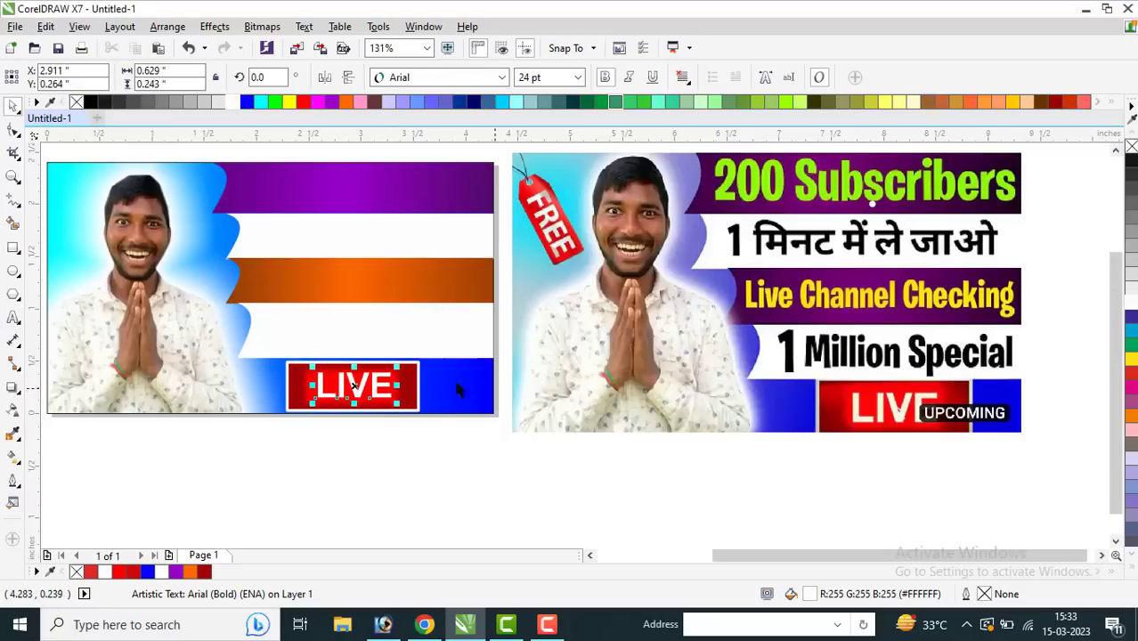
{"action": "left_click", "coordinate": [711, 474]}
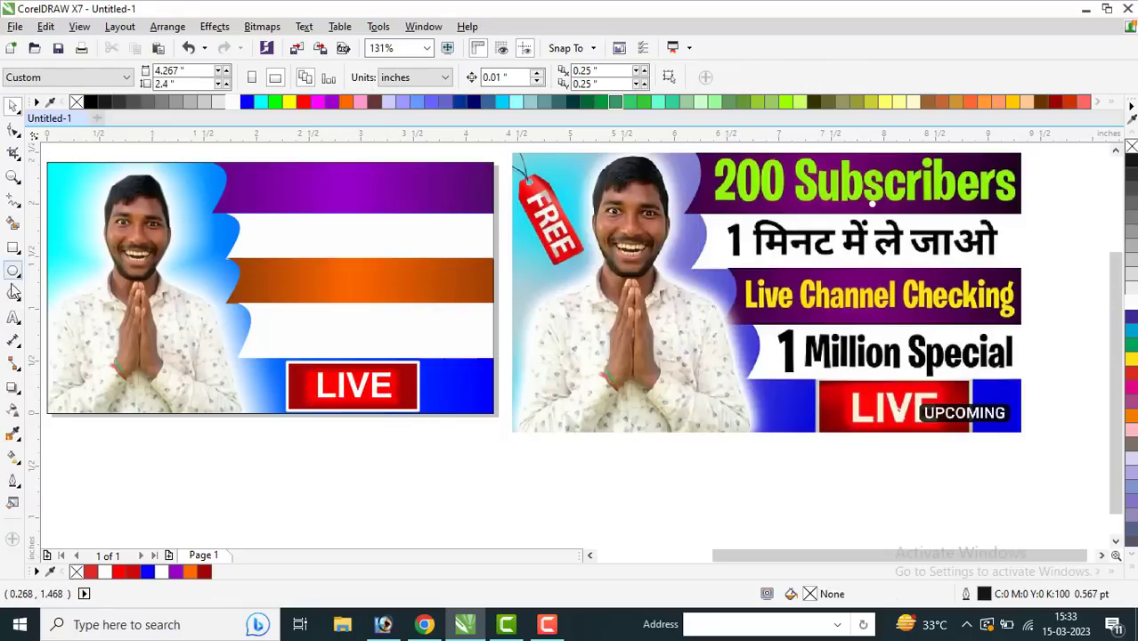
- Add the artistic text "1 Million Special" in Arial 24 pt on the lower white band
{"action": "left_click", "coordinate": [12, 318]}
{"action": "left_click", "coordinate": [260, 331]}
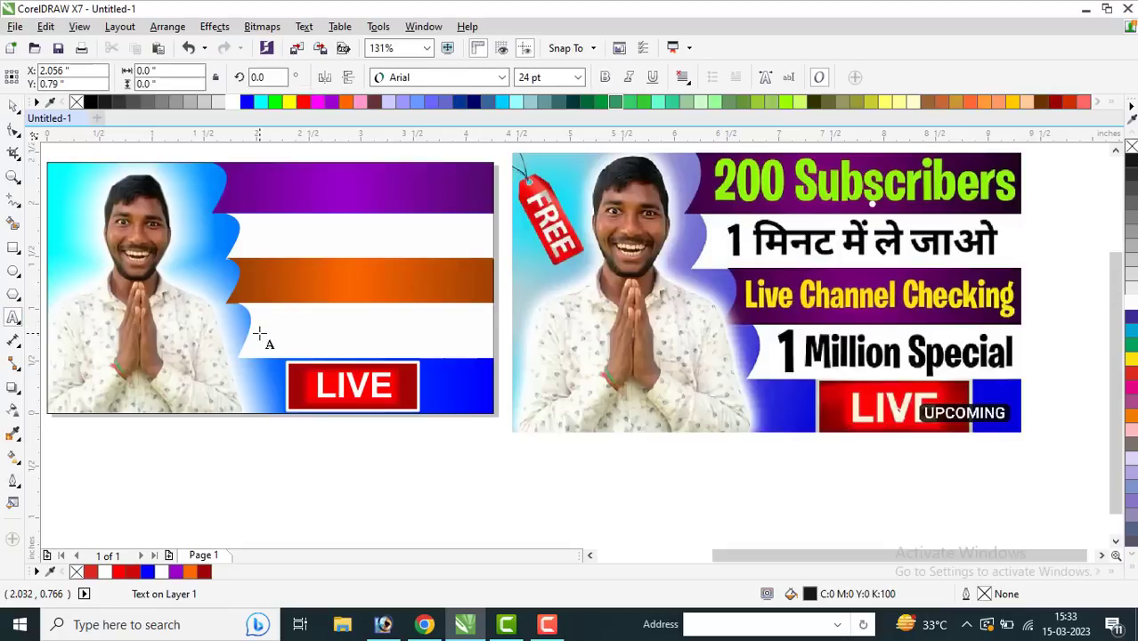
{"action": "type", "text": "1 Mi"}
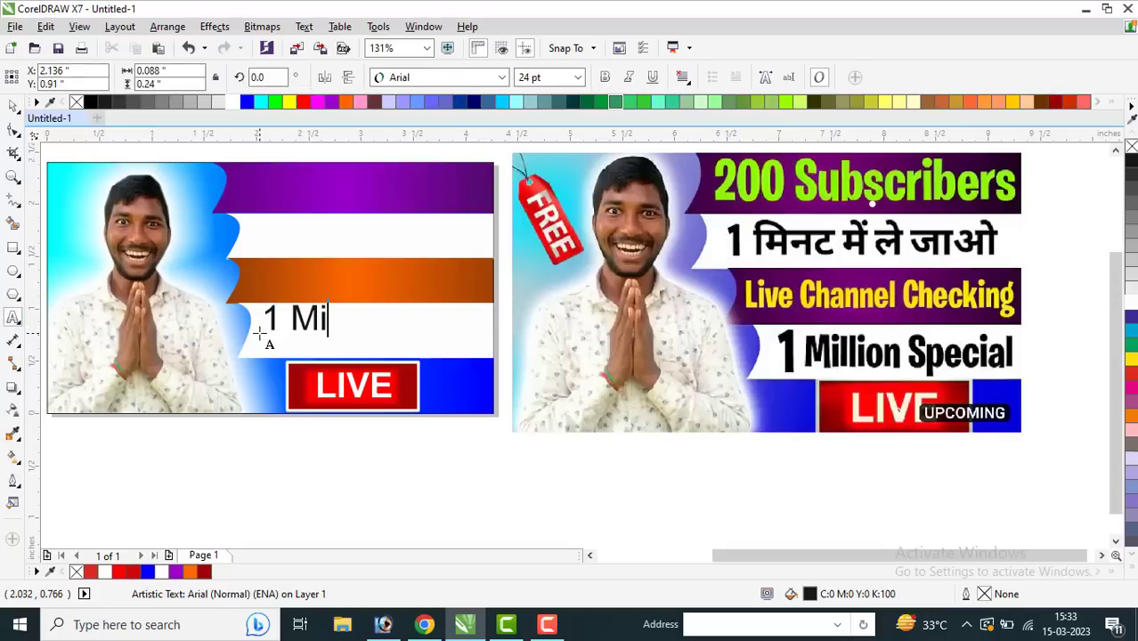
{"action": "type", "text": "llion"}
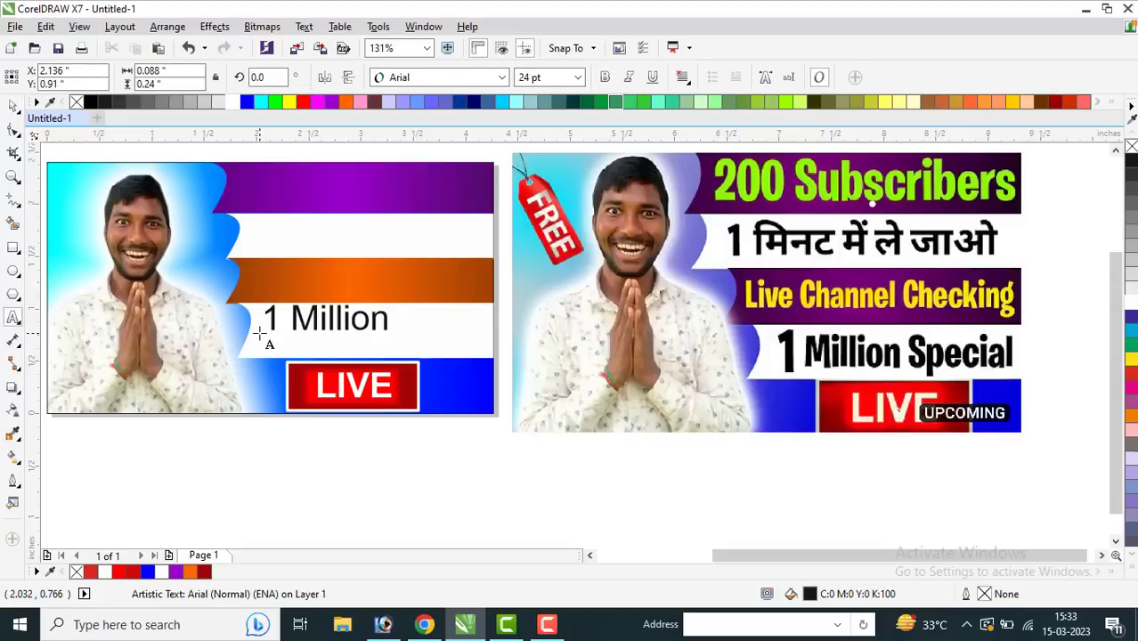
{"action": "type", "text": " Special"}
{"action": "key", "text": "ctrl+space"}
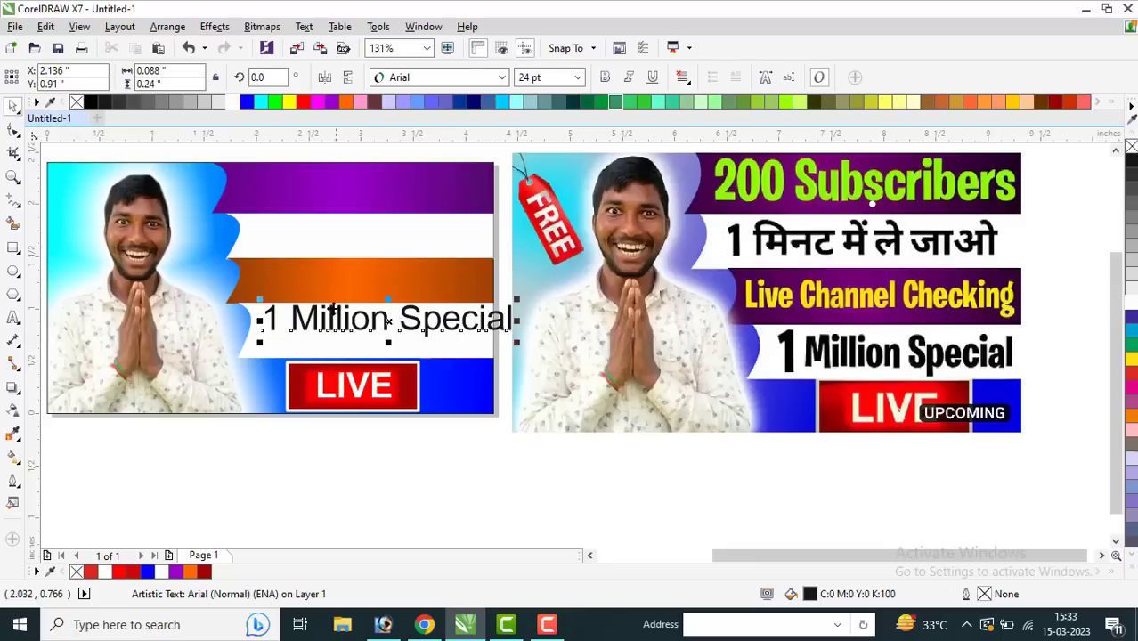
- Fit the "1 Million Special" text inside the lower white band at about 2.03 inches wide and break it apart into separate words
{"action": "left_click_drag", "start_coordinate": [330, 308], "coordinate": [330, 323]}
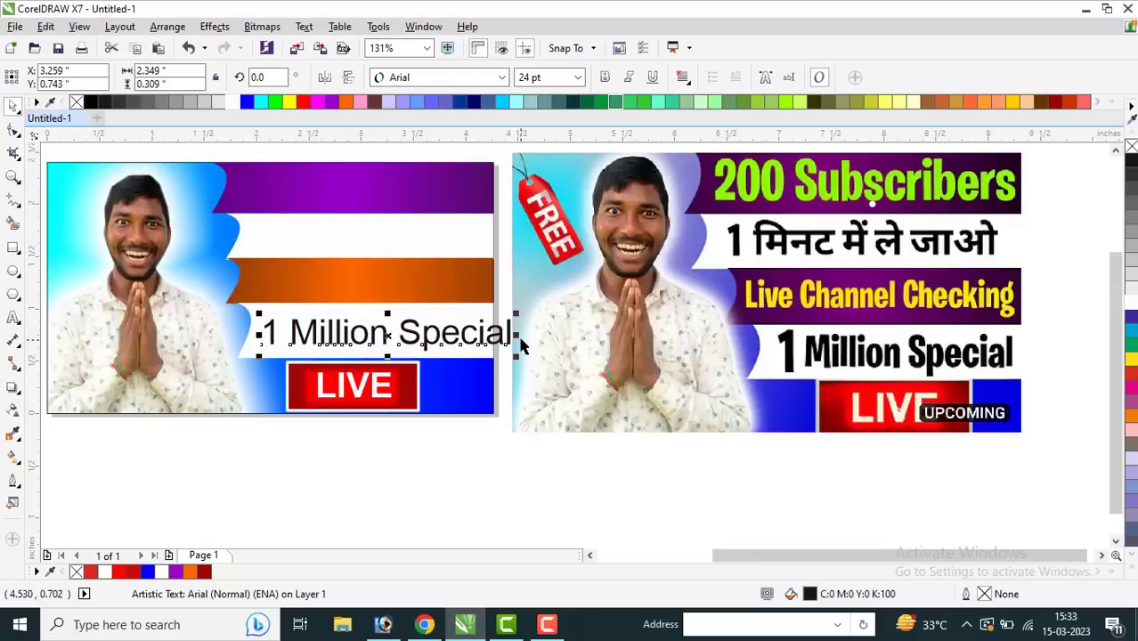
{"action": "left_click_drag", "start_coordinate": [508, 337], "coordinate": [484, 338]}
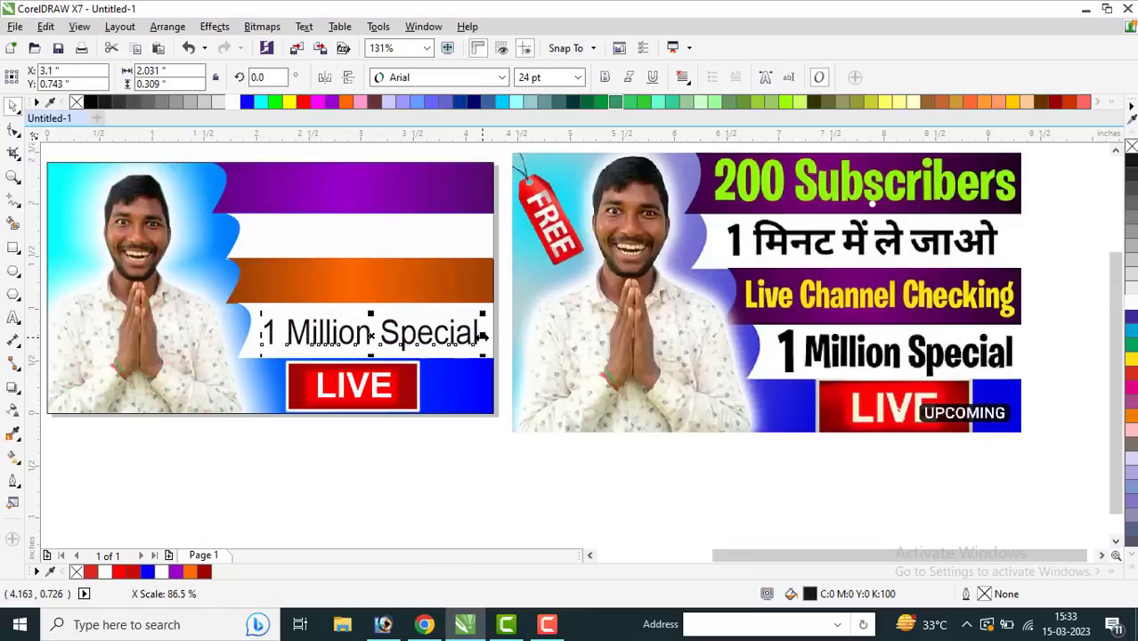
{"action": "key", "text": "ctrl+k"}
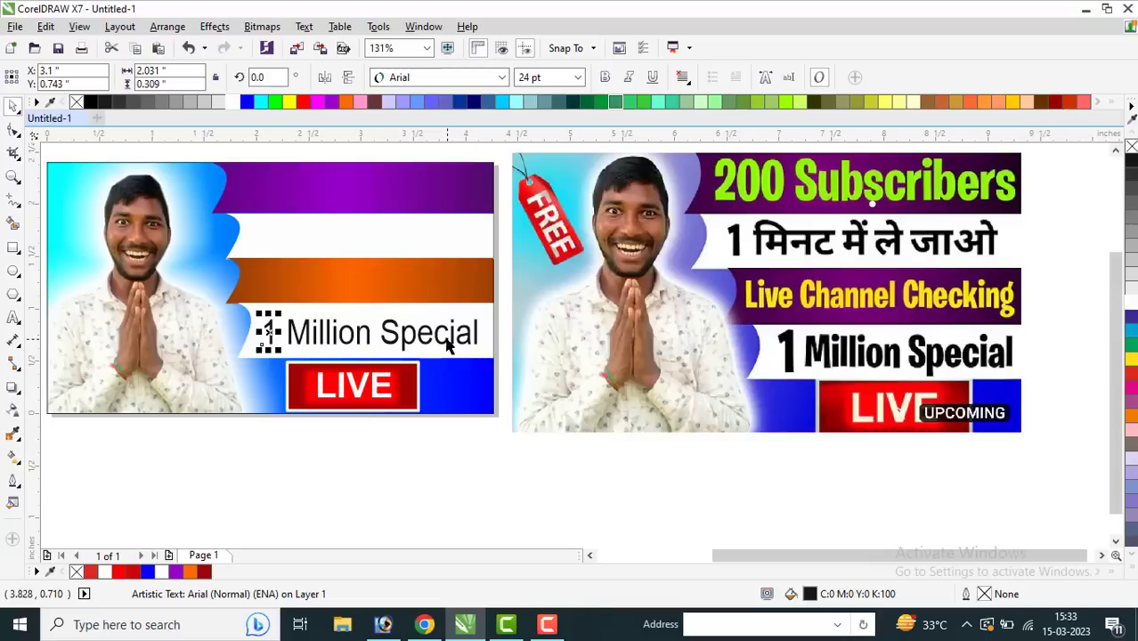